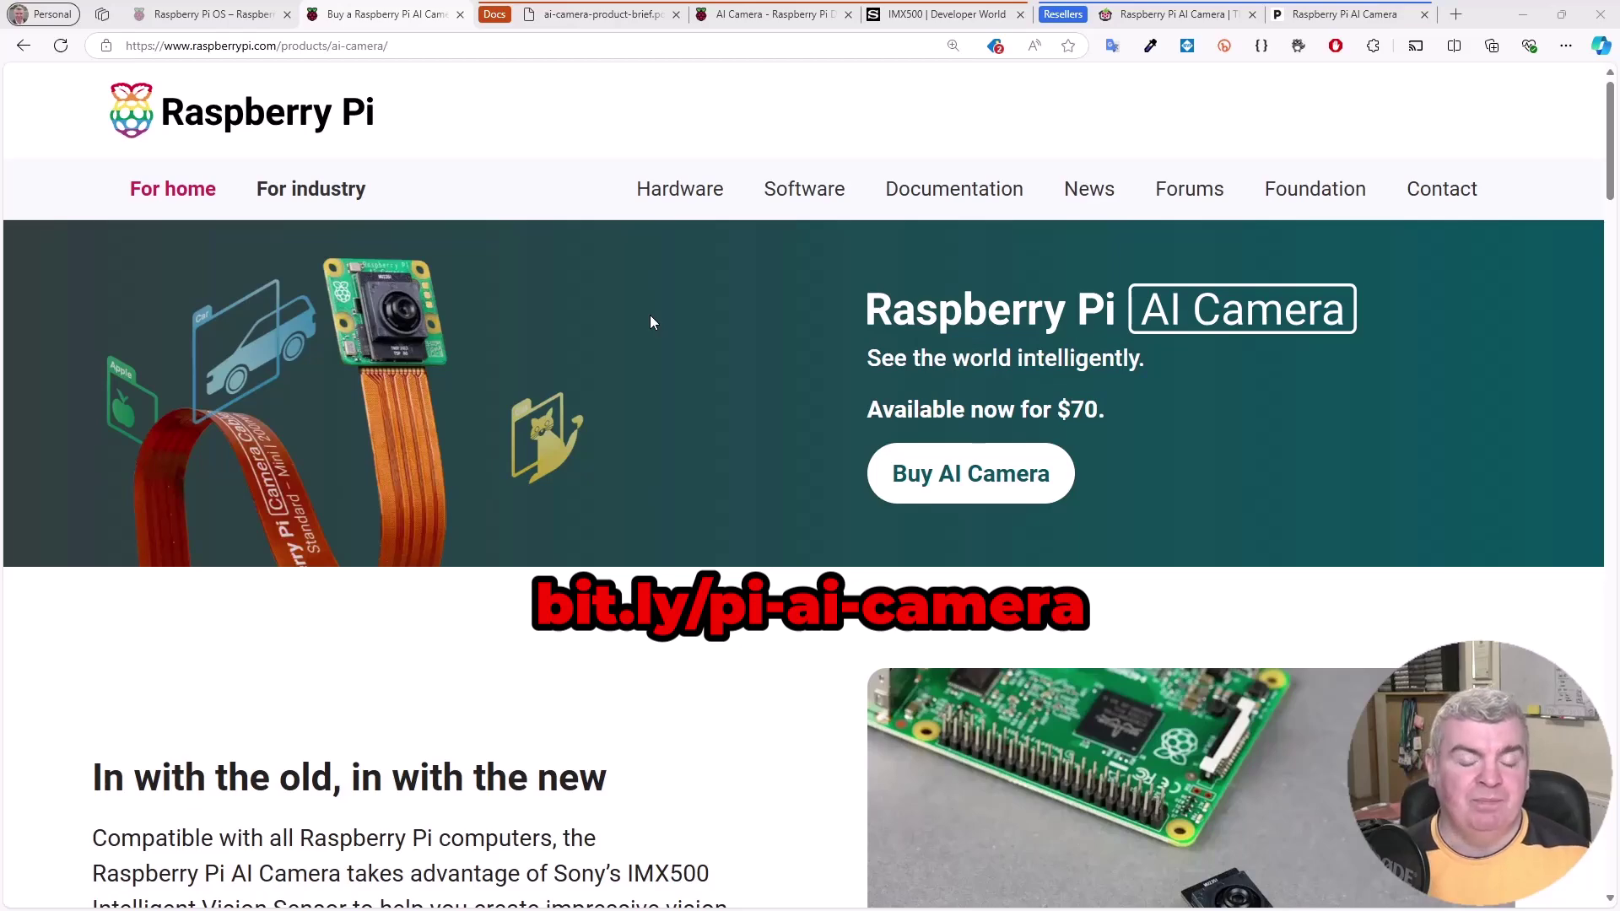
- Check The Pi Hut and Pimoroni AI Camera listings, then return to the official $70 product page
left_click(1160, 17)
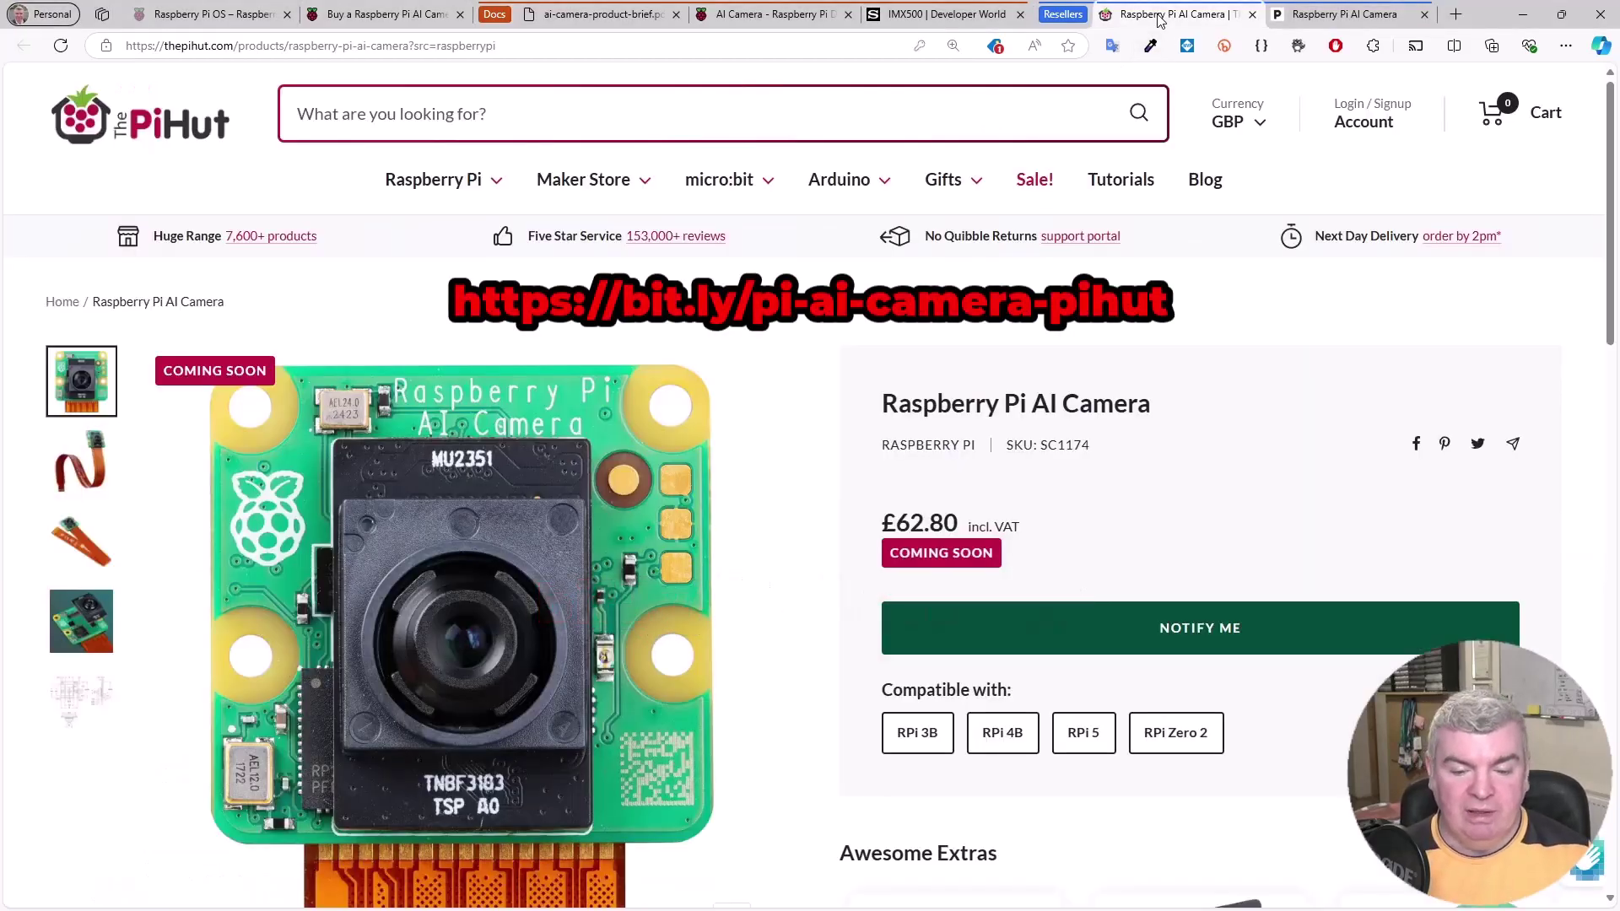
left_click(1315, 21)
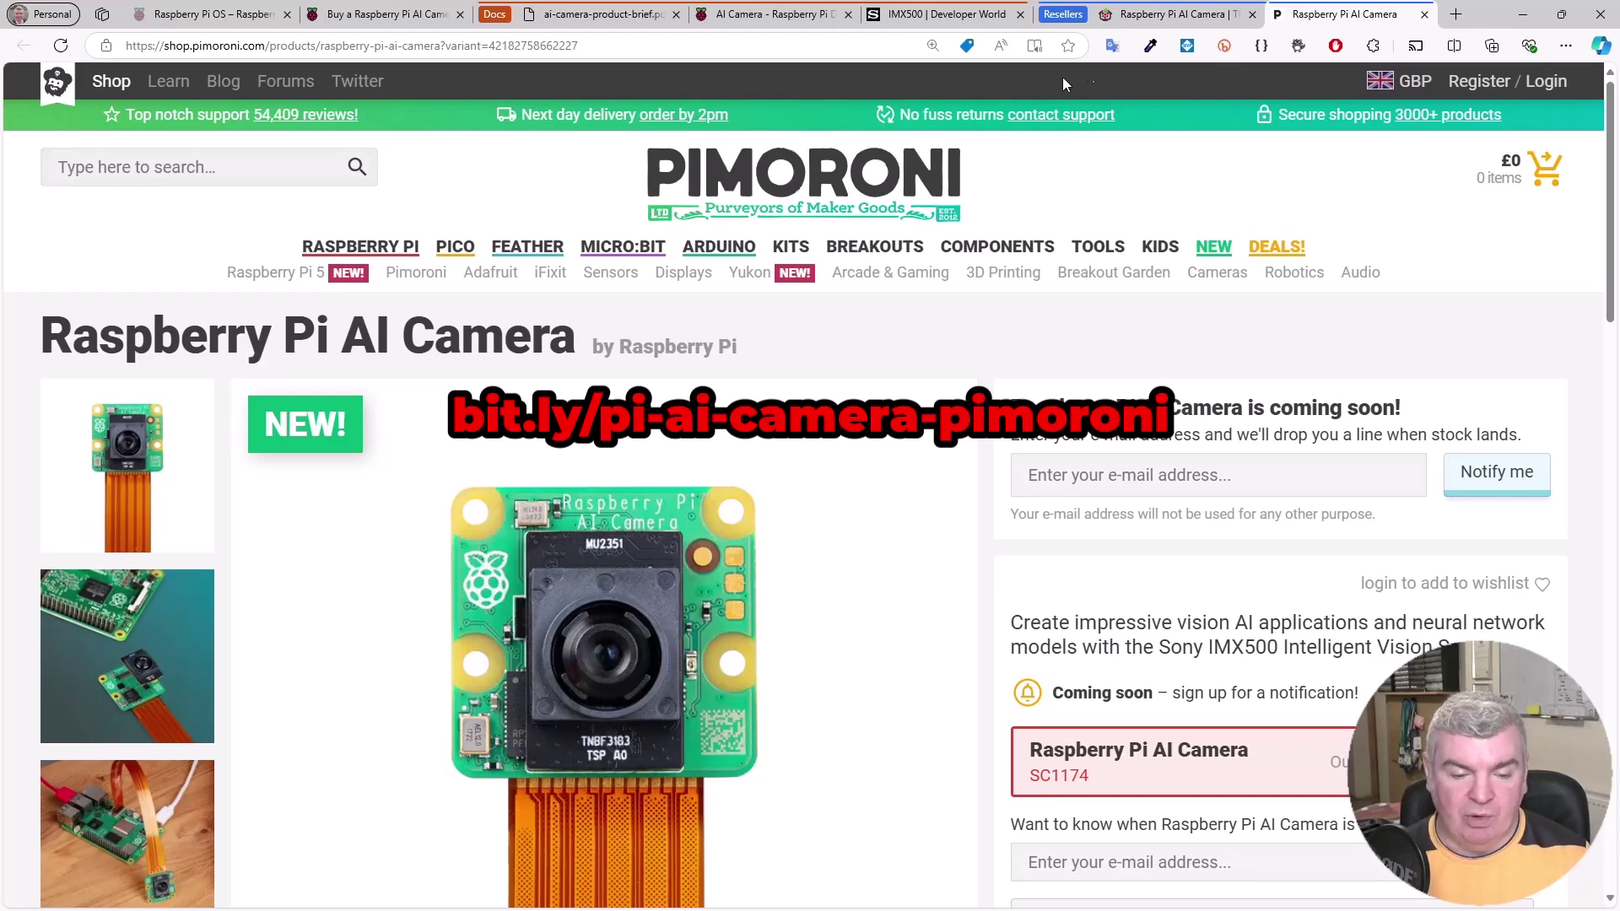
left_click(375, 15)
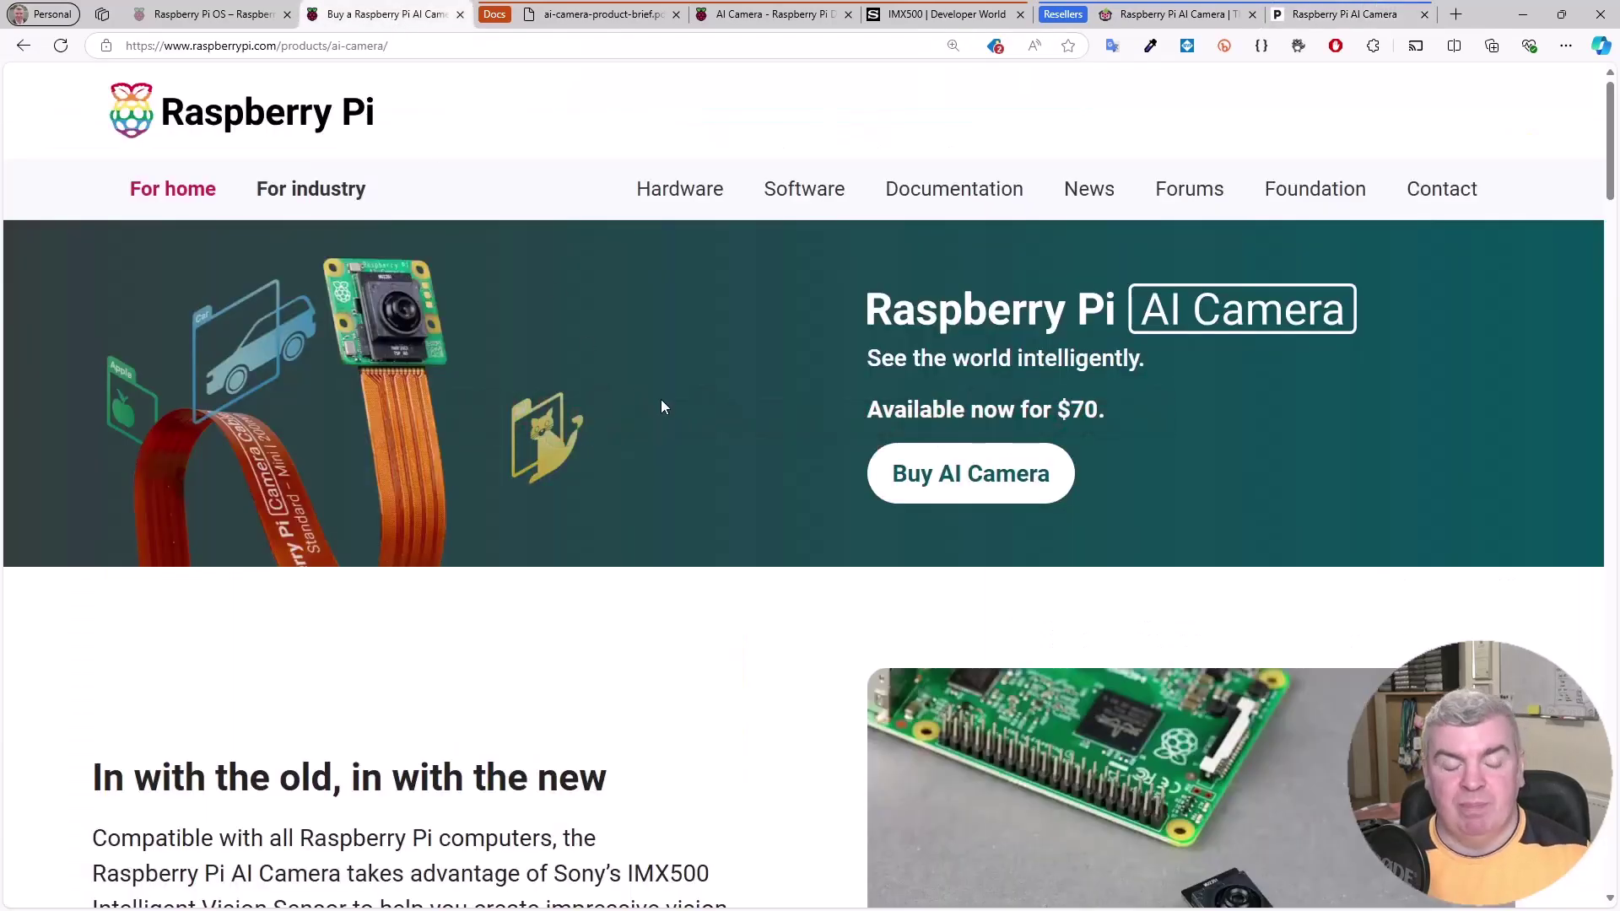
- Scroll the product page past 'IMX500 Intelligent Vision Sensor' down to 'Vision AI made simple'
scroll(663, 407, "down", 4)
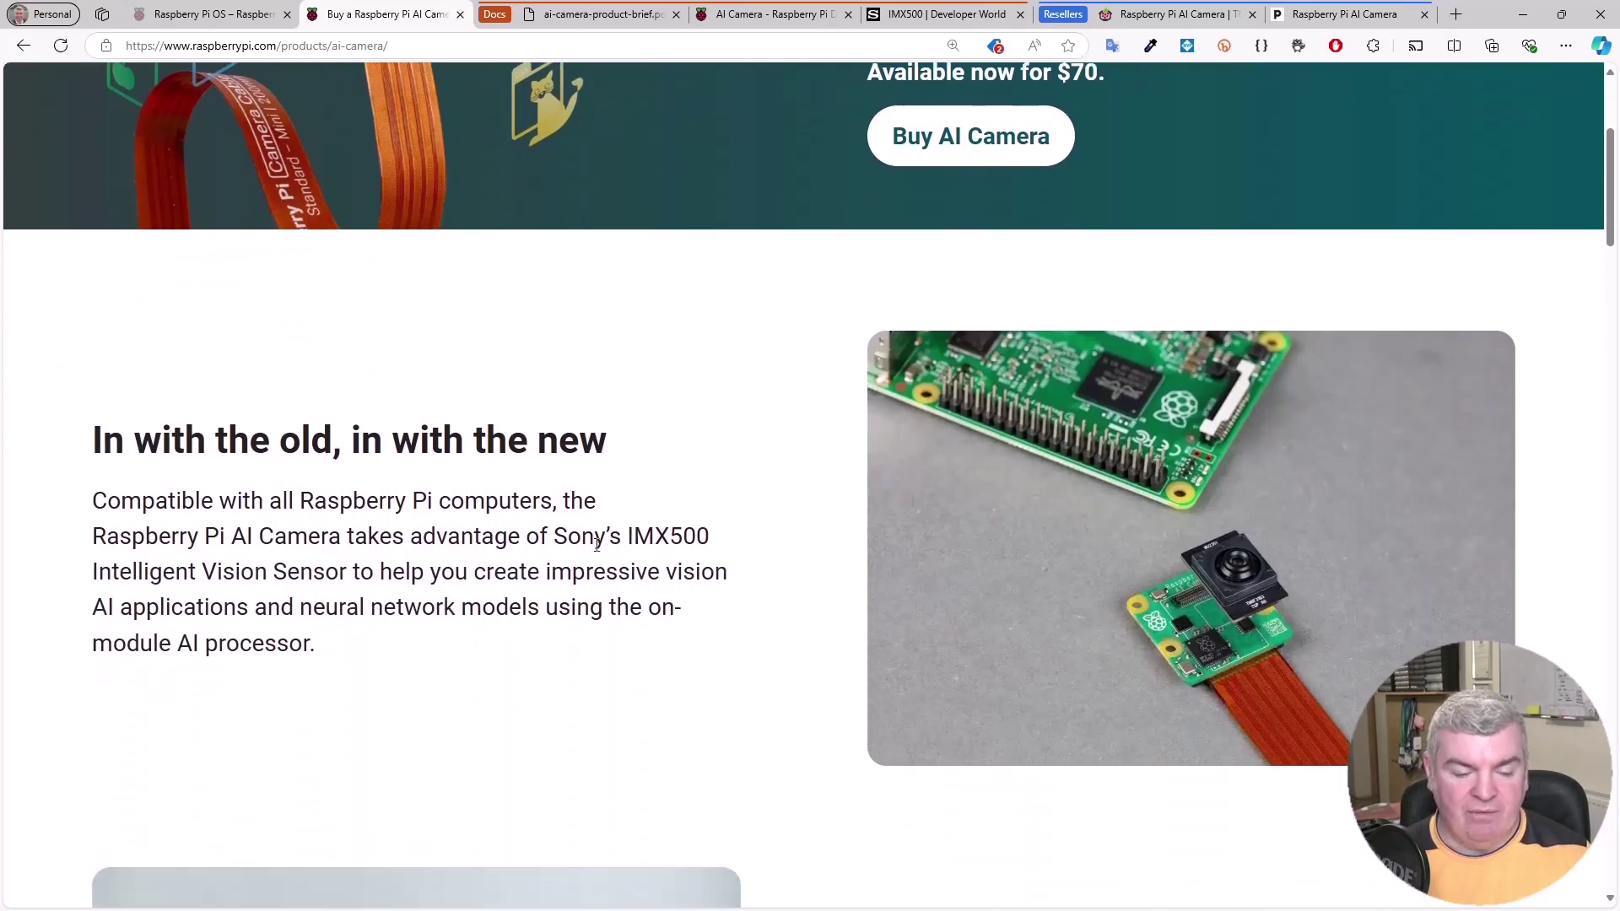
left_click_drag(626, 538, 353, 581)
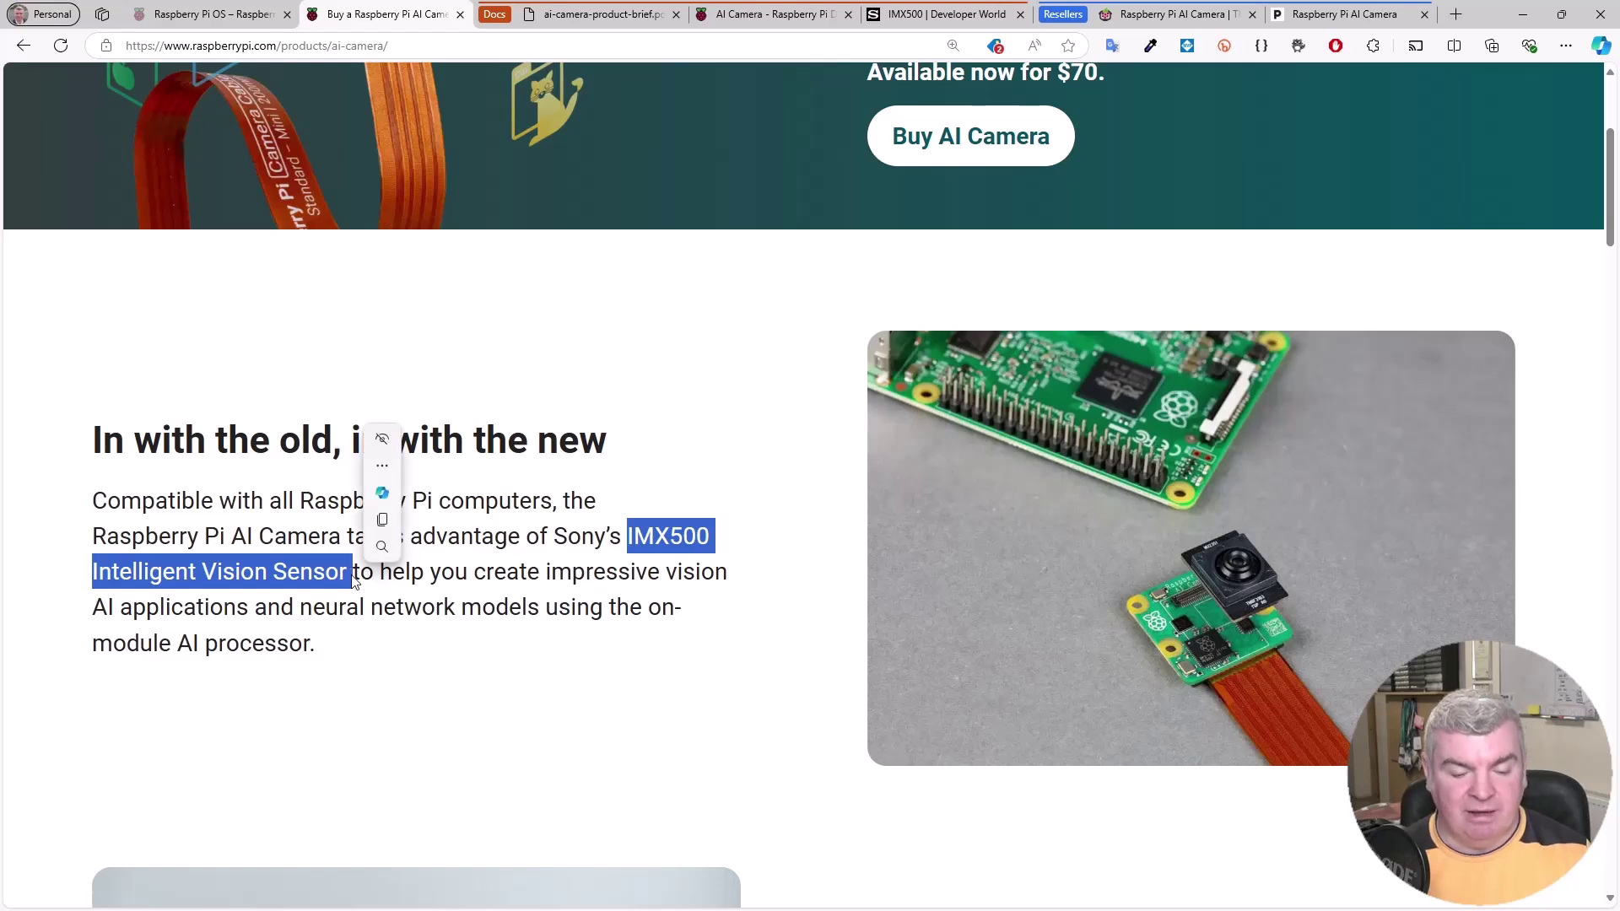
left_click(391, 611)
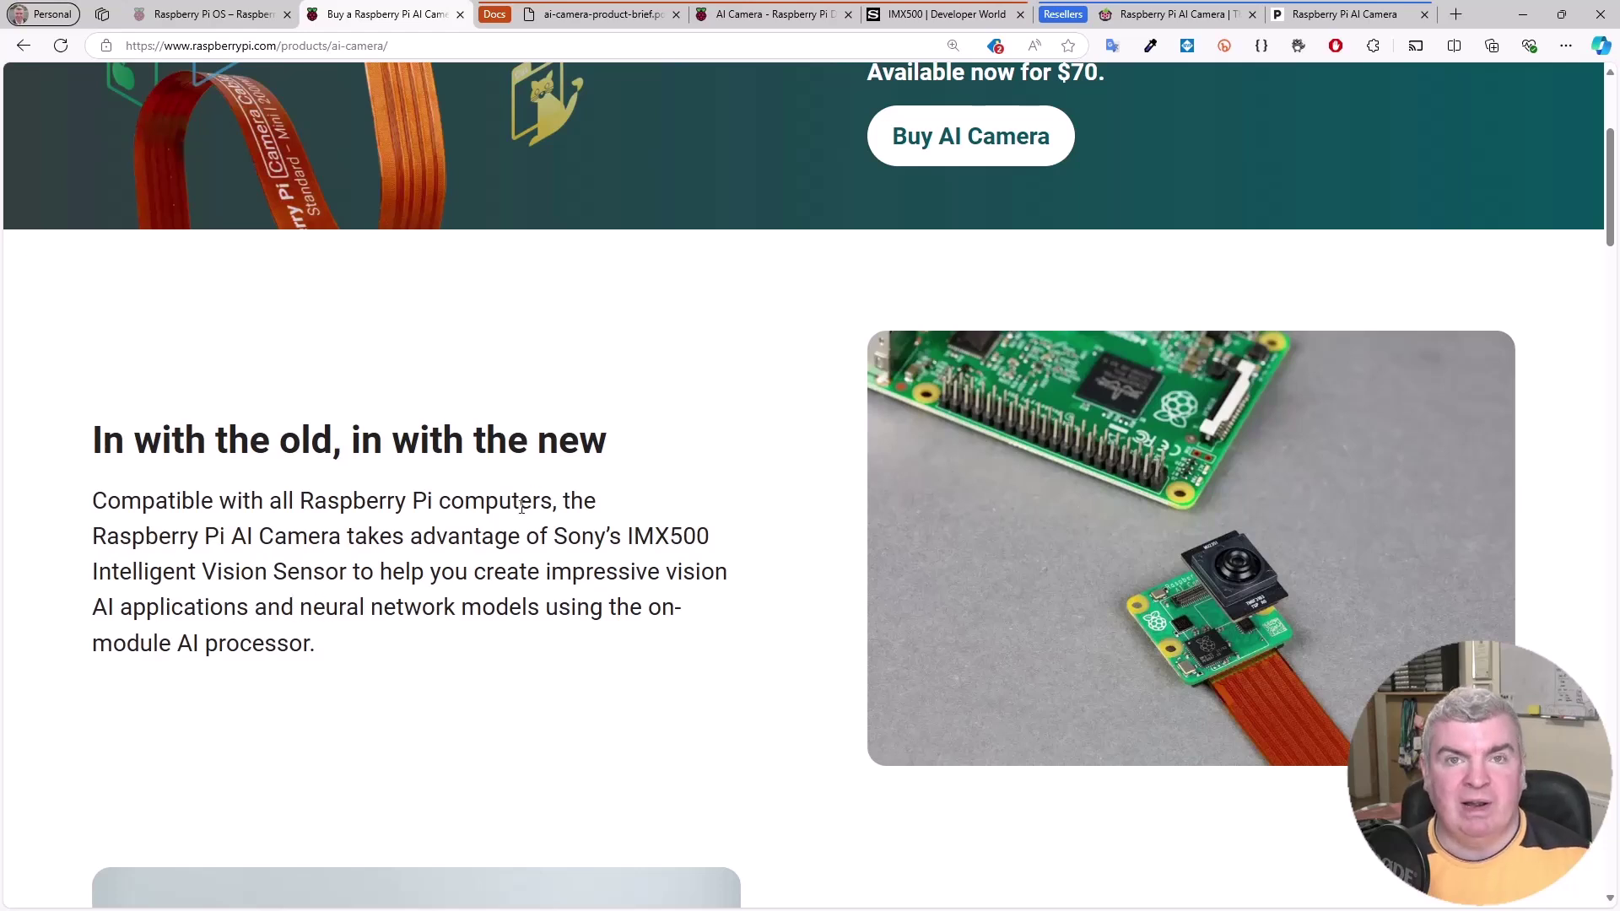
scroll(549, 605, "down", 6)
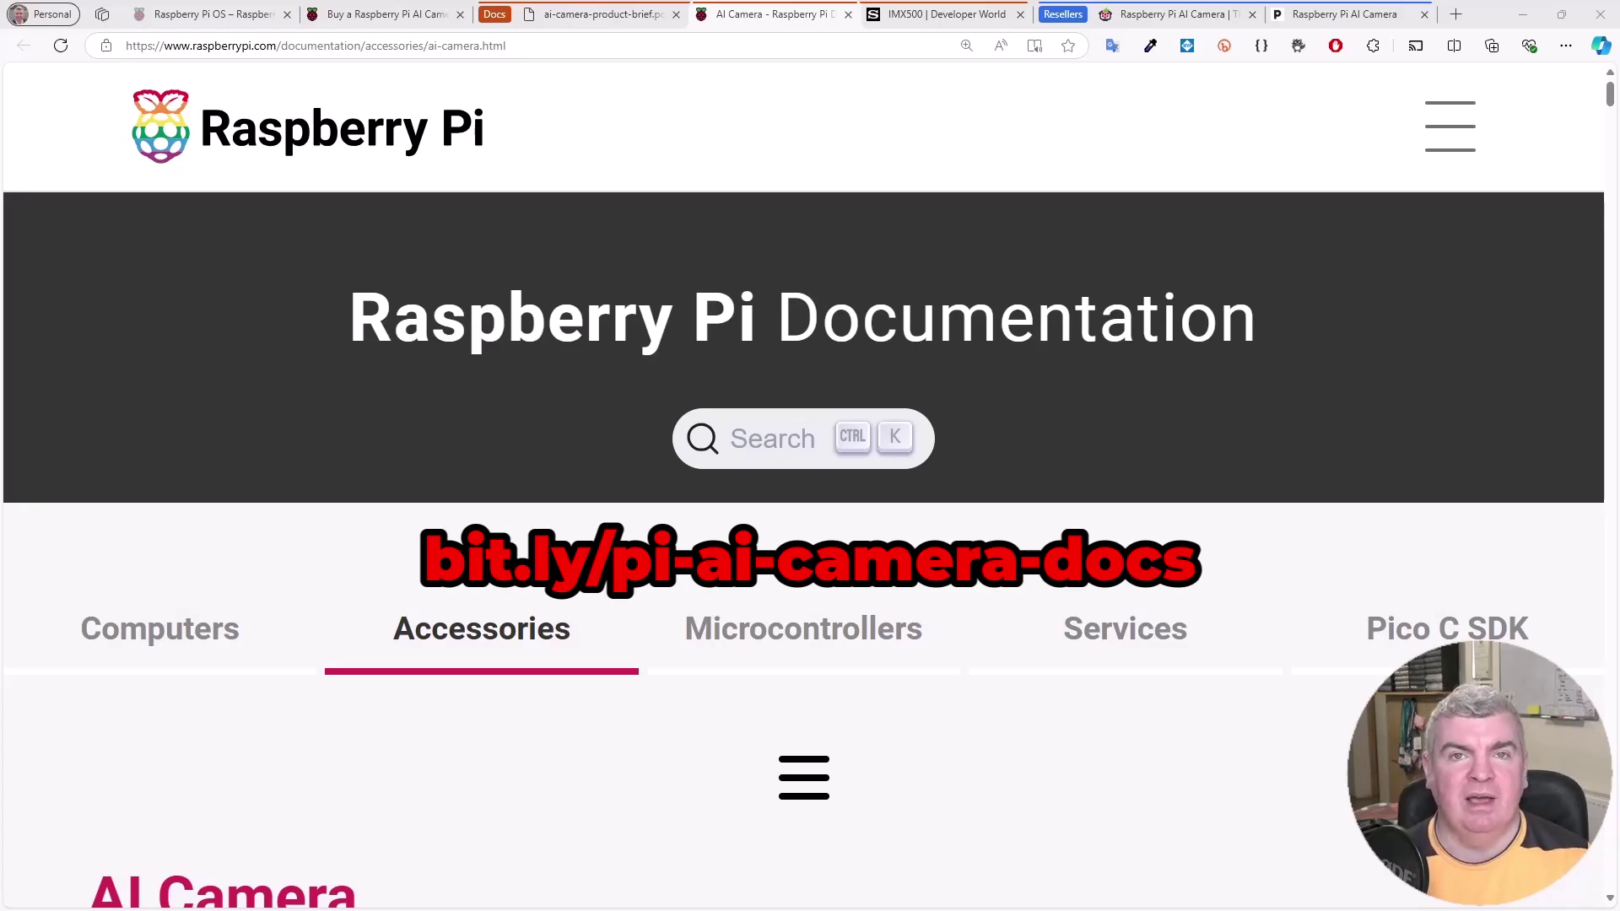
- Scroll to Prerequisites and copy 'sudo apt update && sudo apt full-upgrade' to the clipboard
scroll(1132, 397, "down", 5)
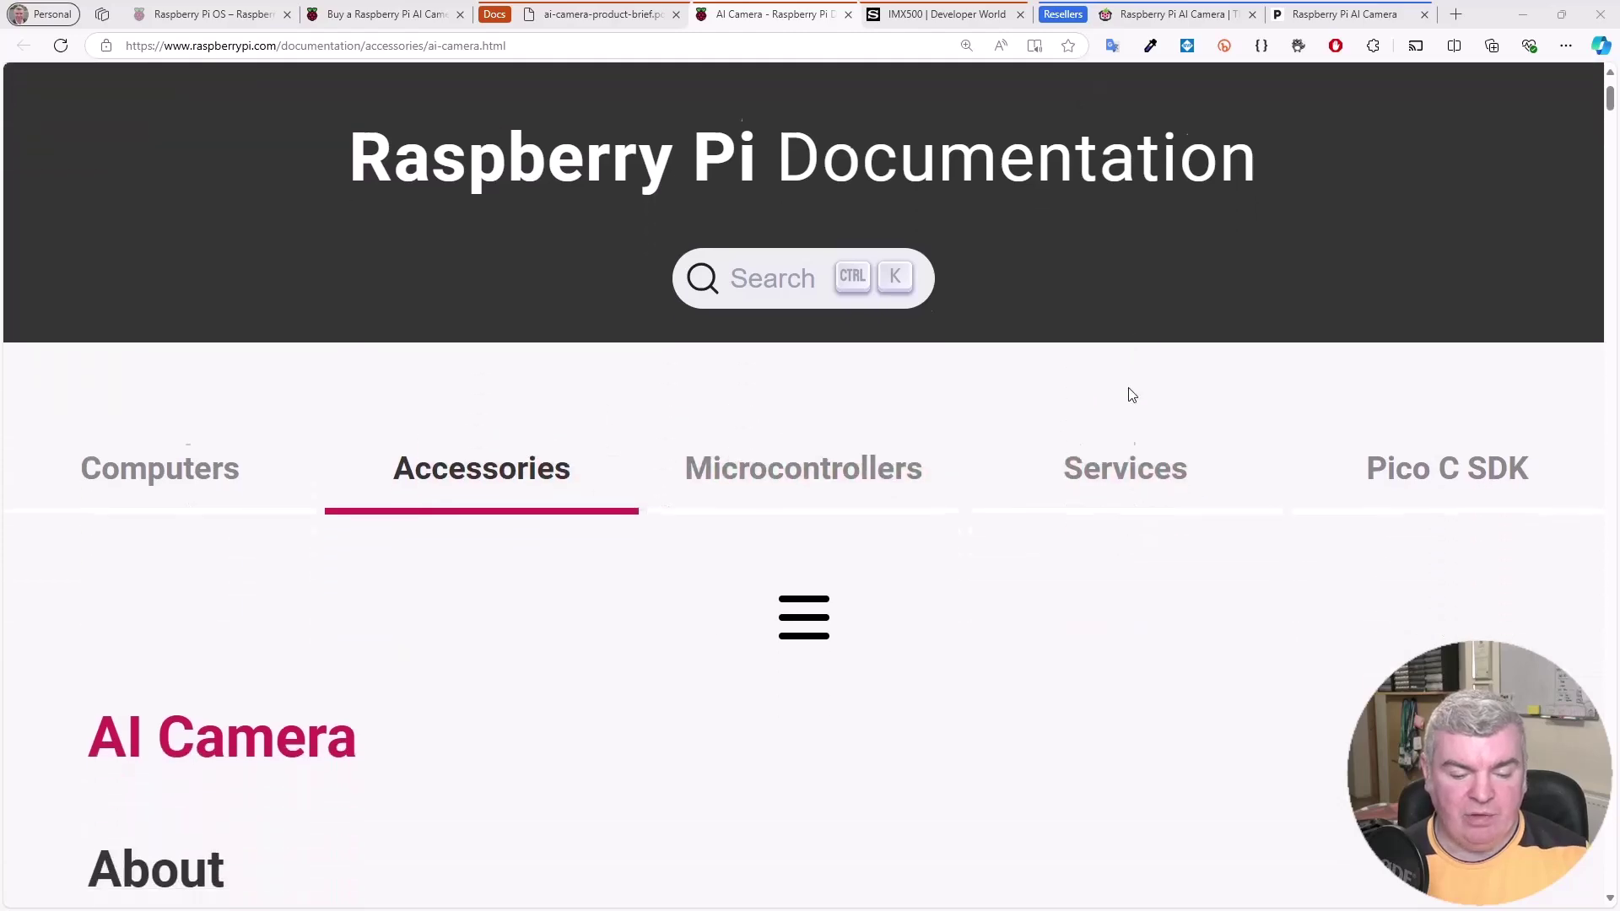
scroll(1131, 396, "down", 3)
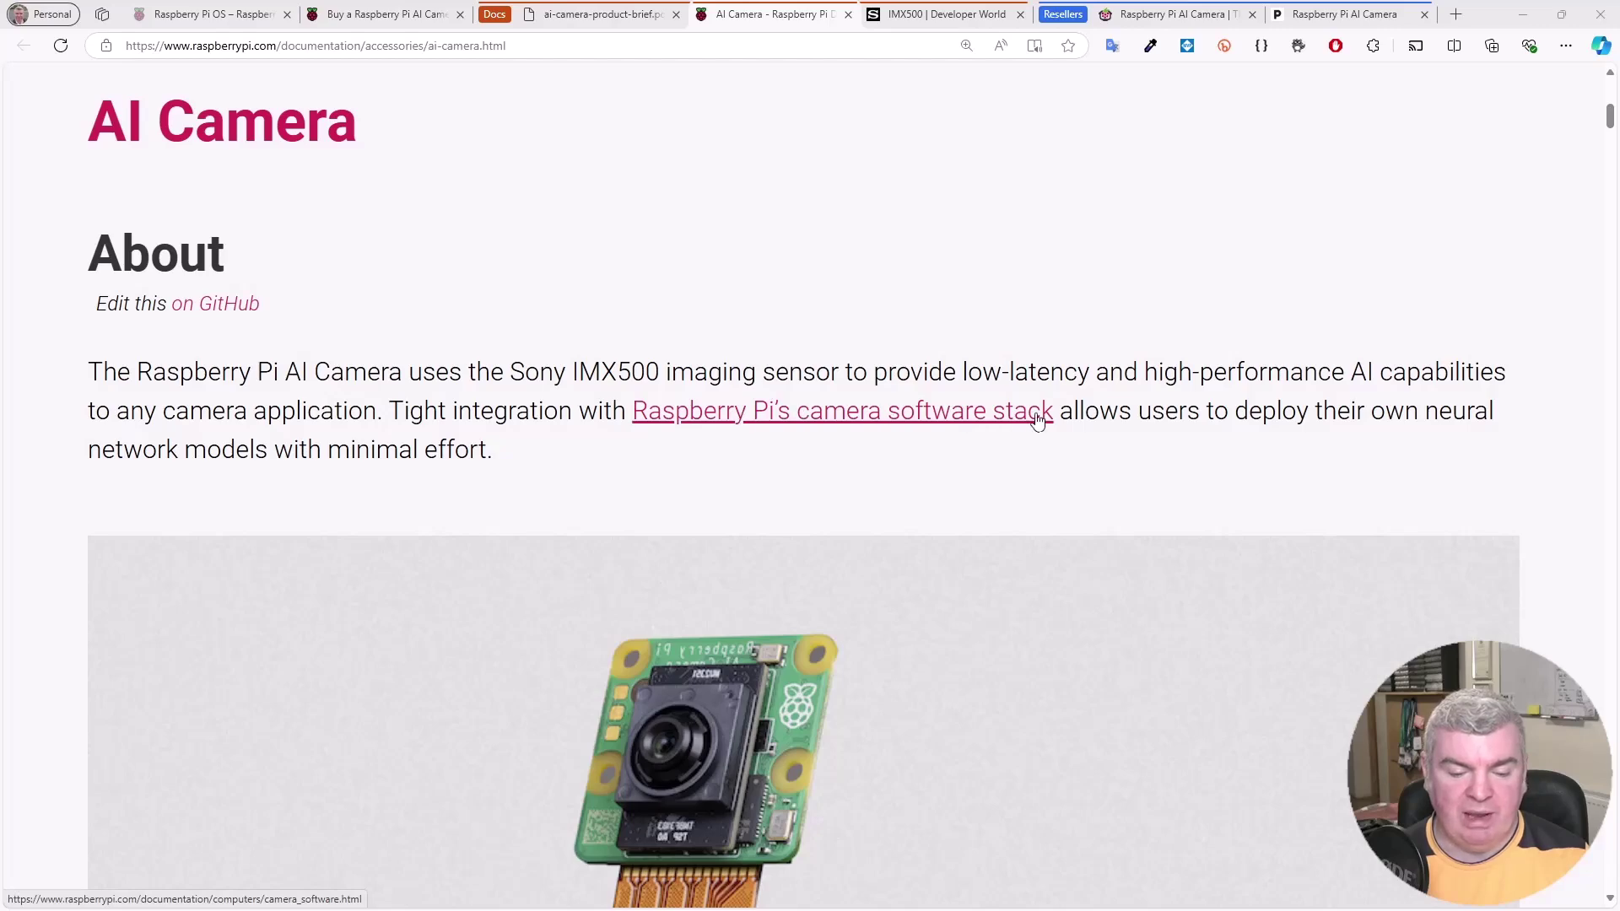
scroll(1107, 402, "down", 15)
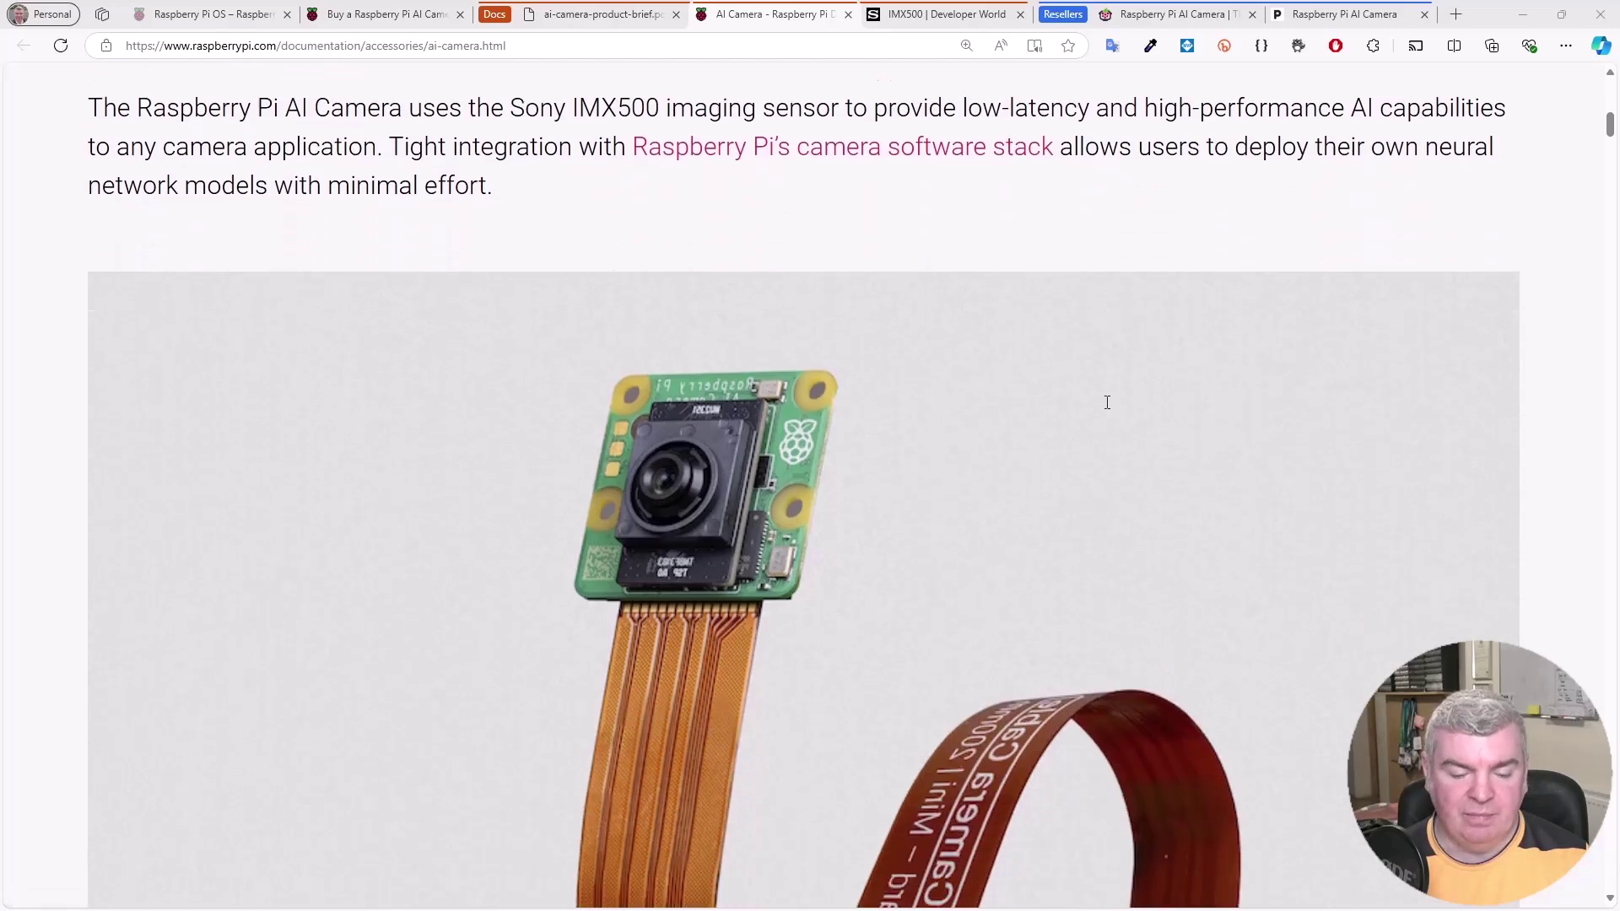
scroll(1107, 402, "down", 5)
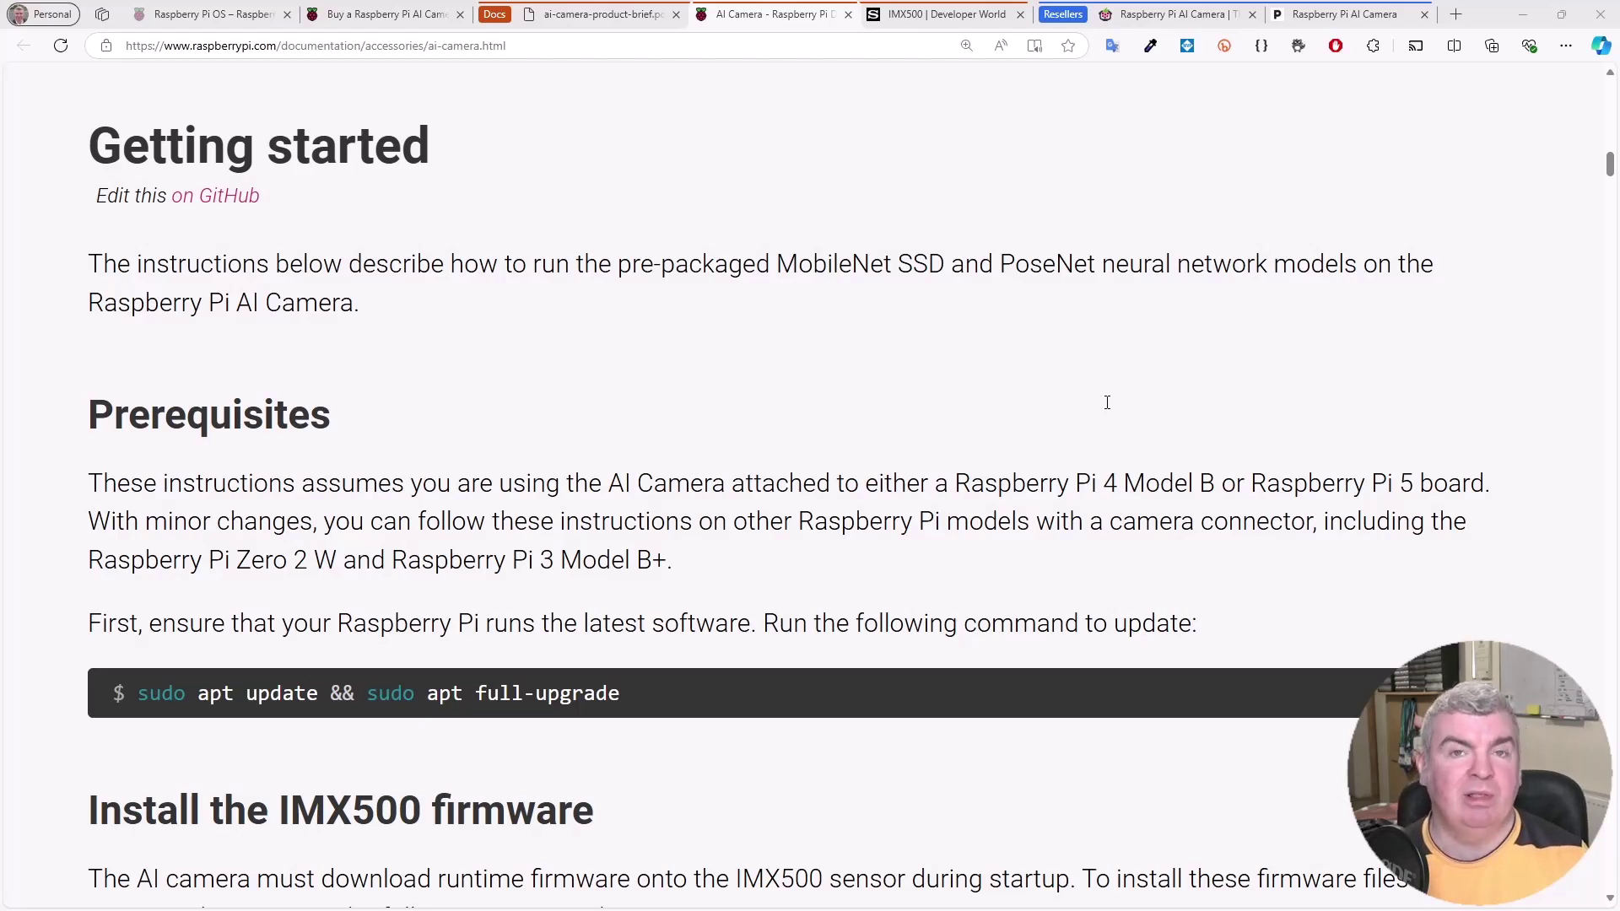
scroll(1107, 402, "down", 3)
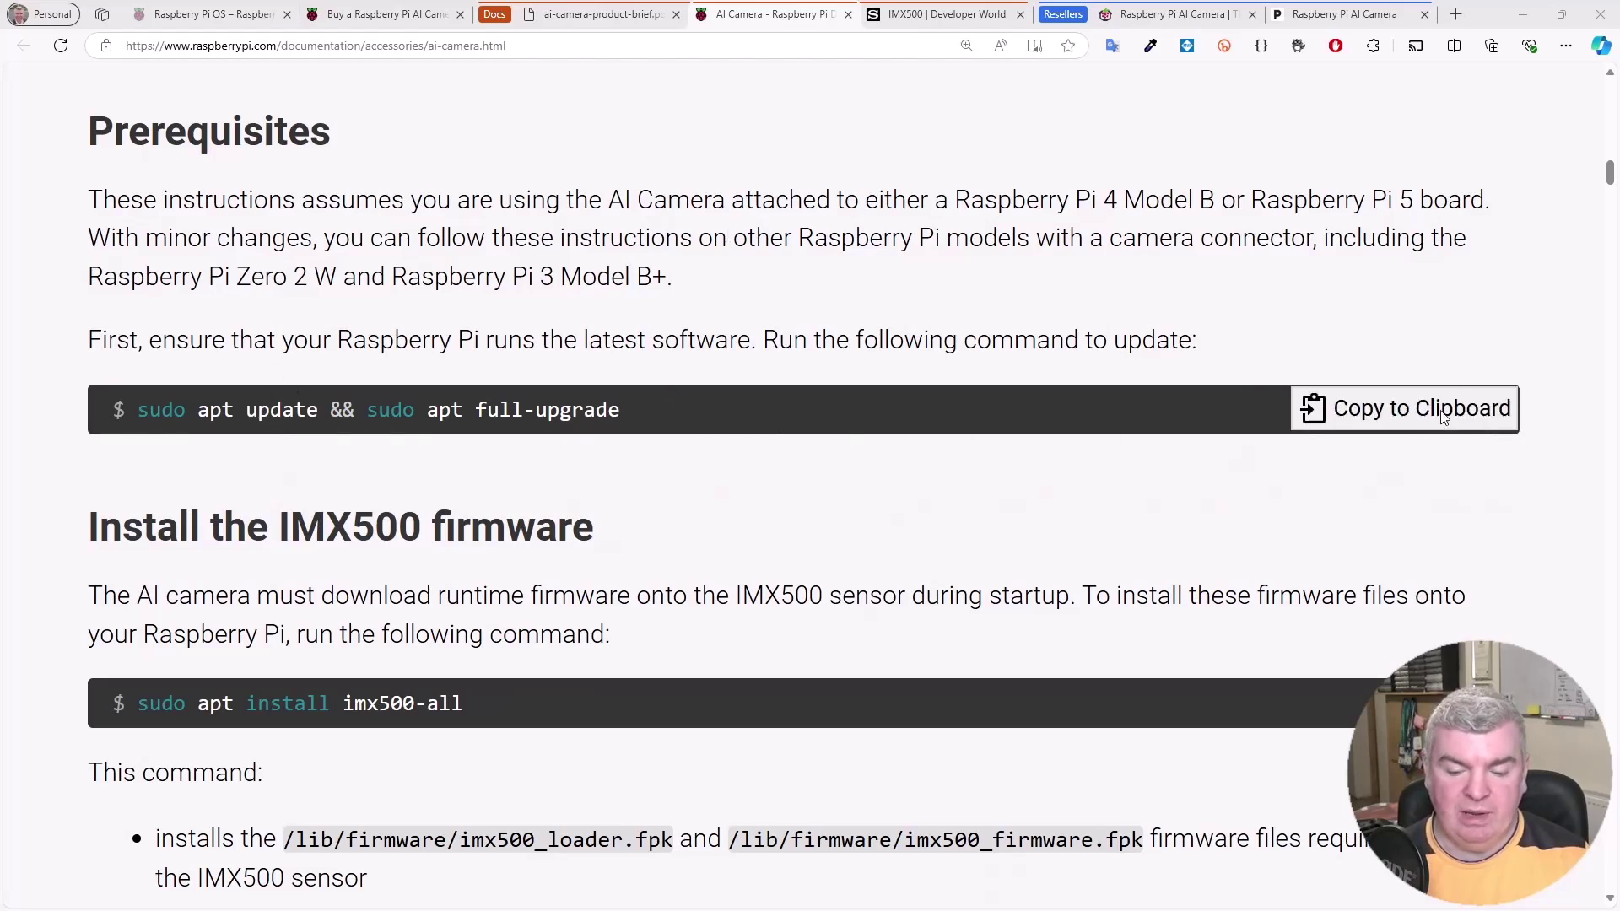
left_click(1443, 418)
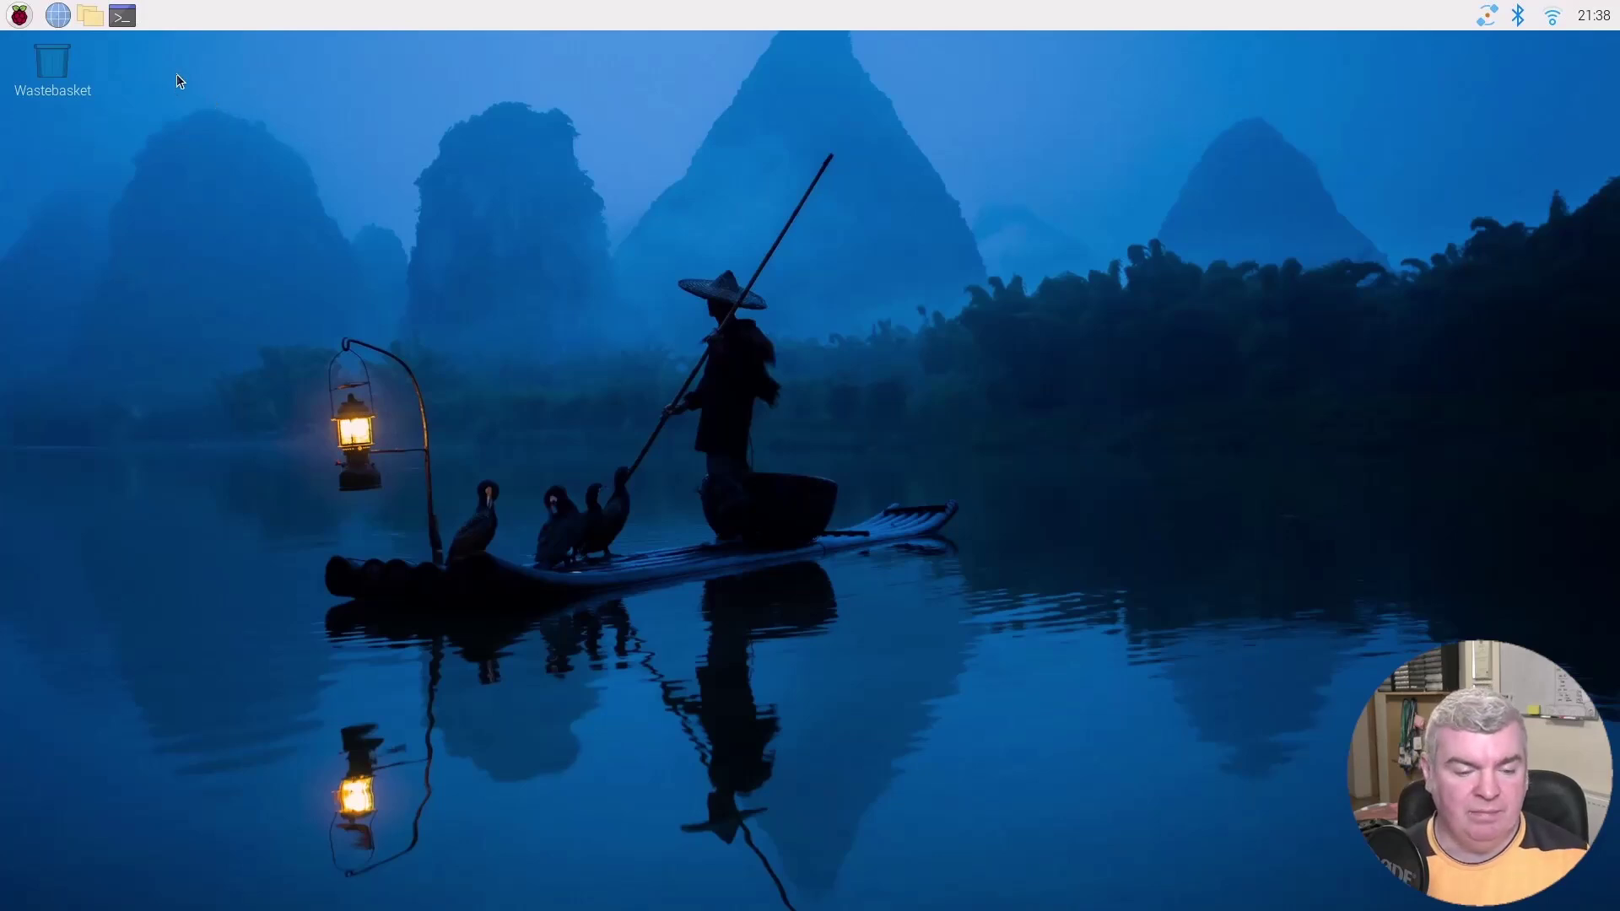
- Launch a new terminal with enlarged text and maximize it to fill the screen
left_click(111, 26)
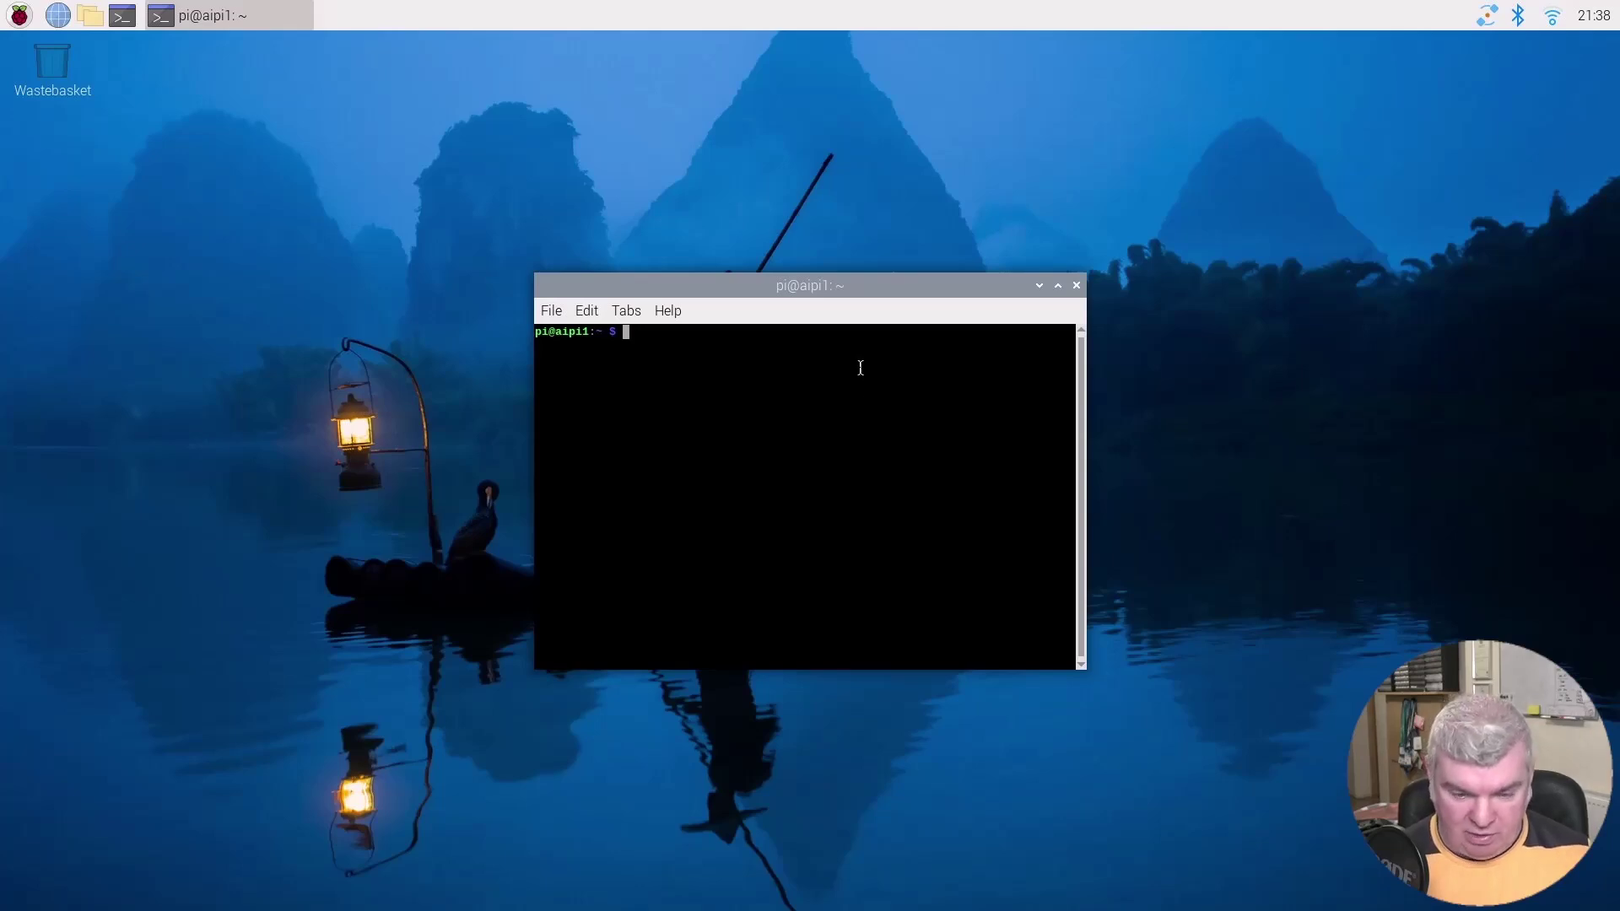
key("ctrl+plus")
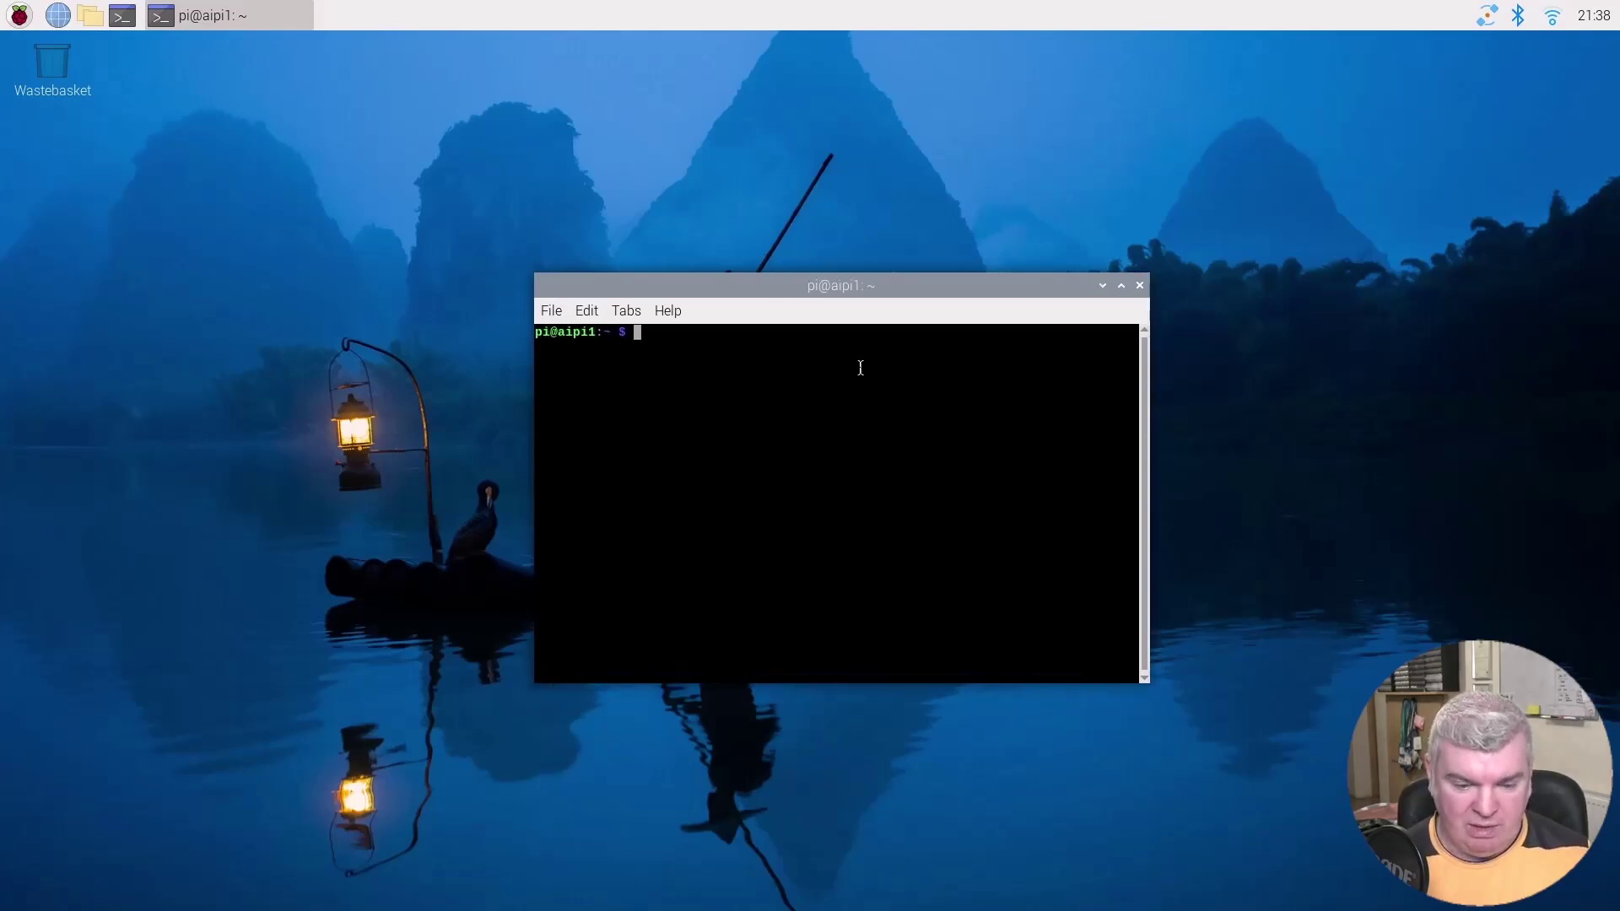
left_click(599, 311)
left_click(659, 438)
double_click(807, 283)
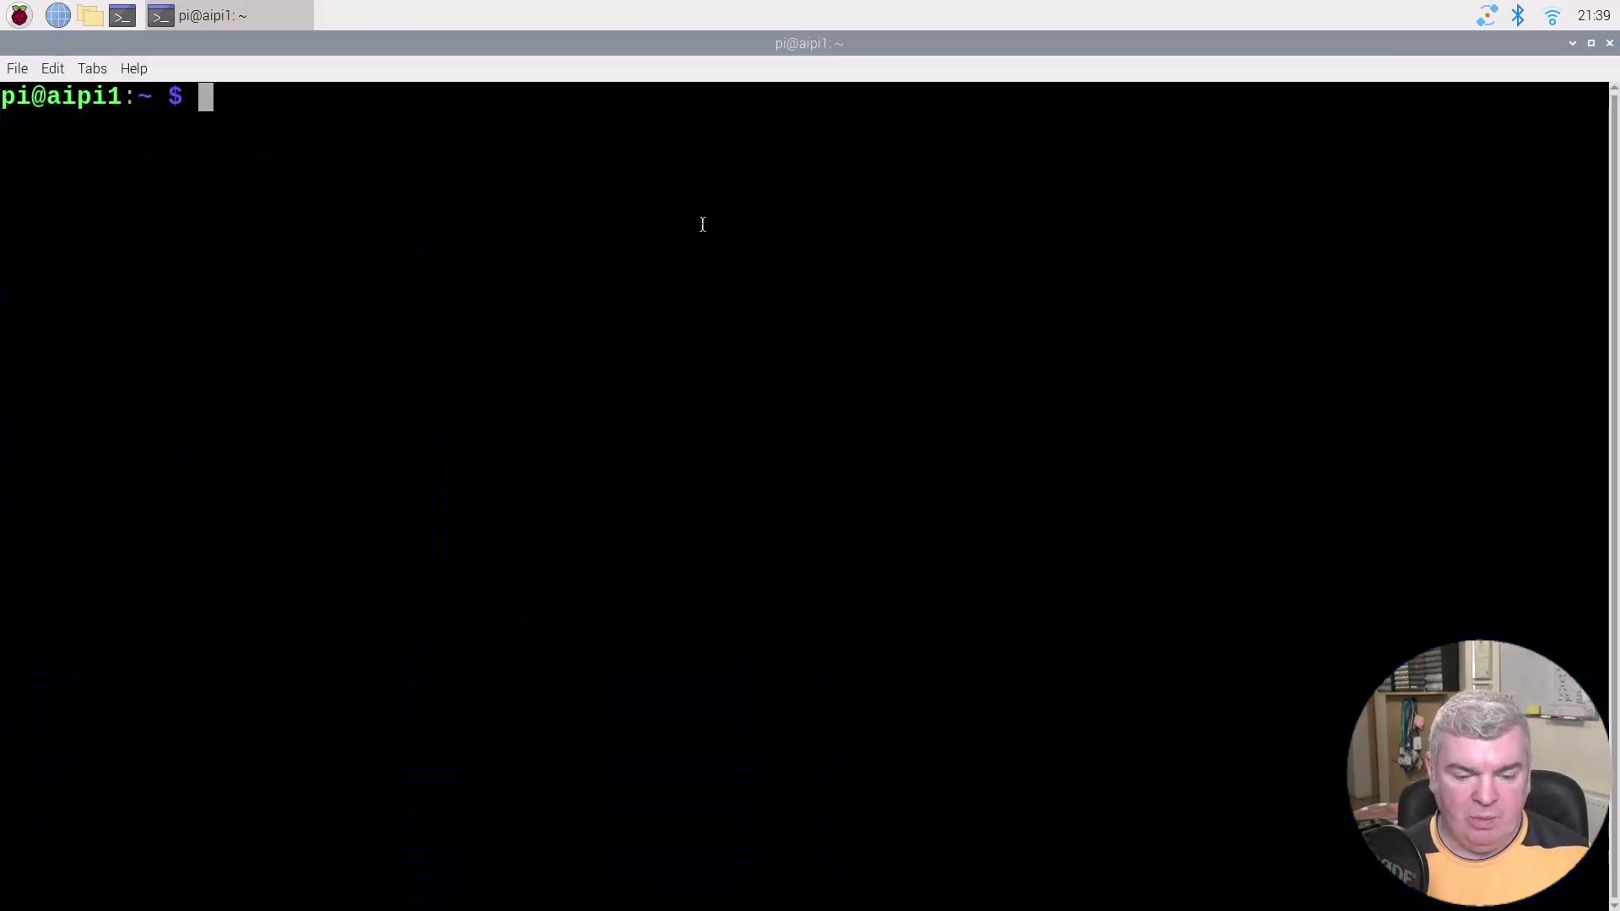
- Paste and run 'sudo apt update && sudo apt full-upgrade' in the terminal
right_click(703, 223)
left_click(771, 317)
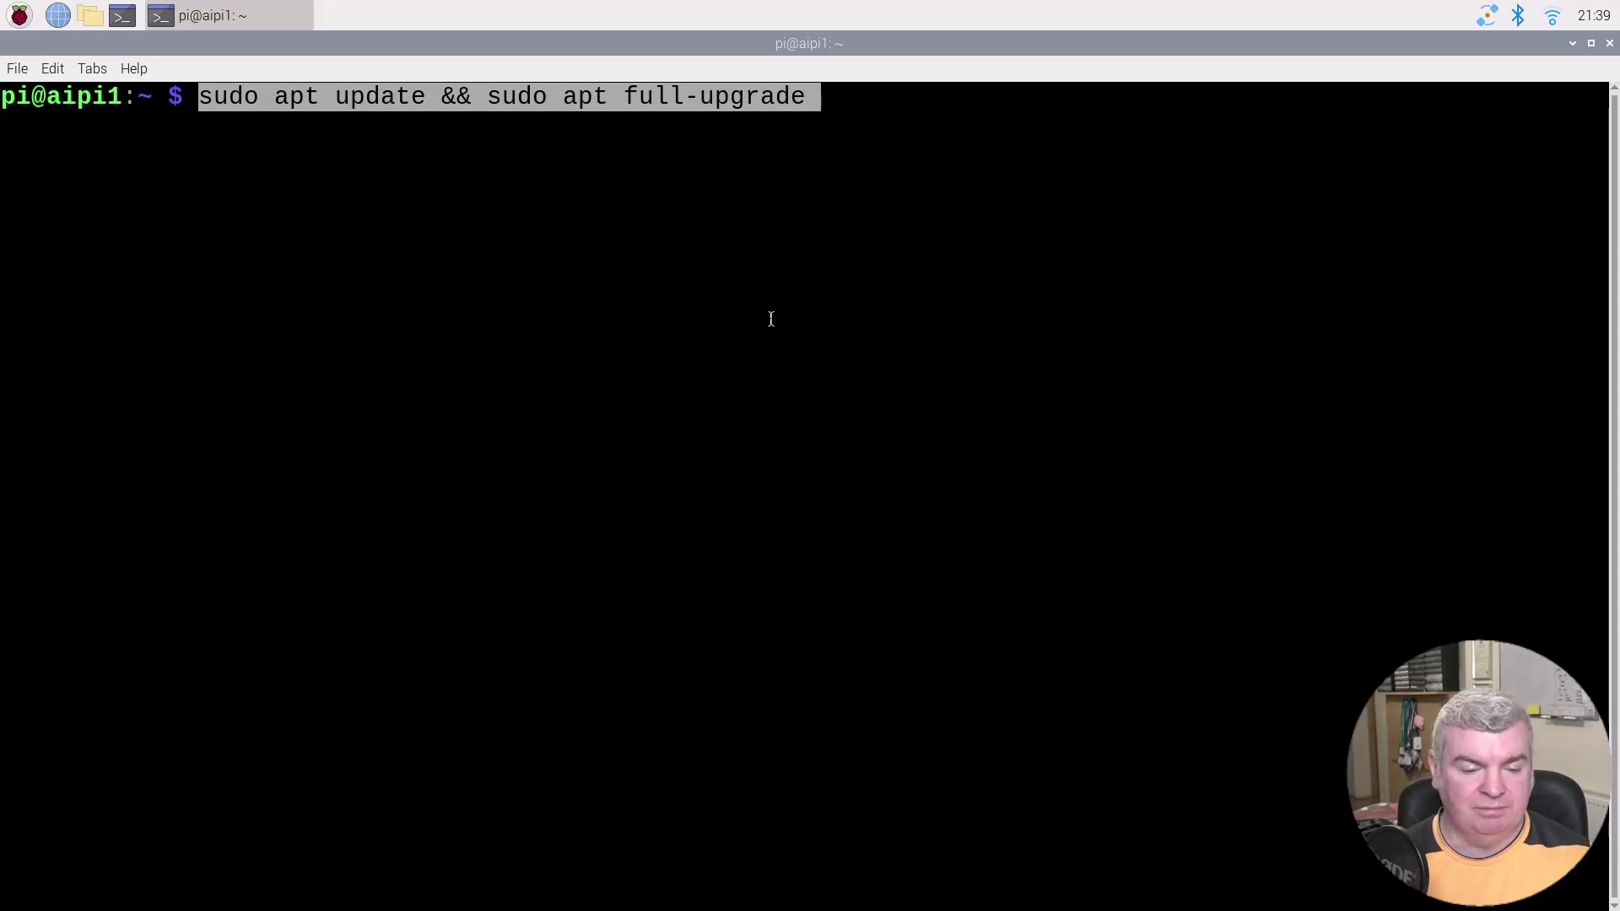
key("Return")
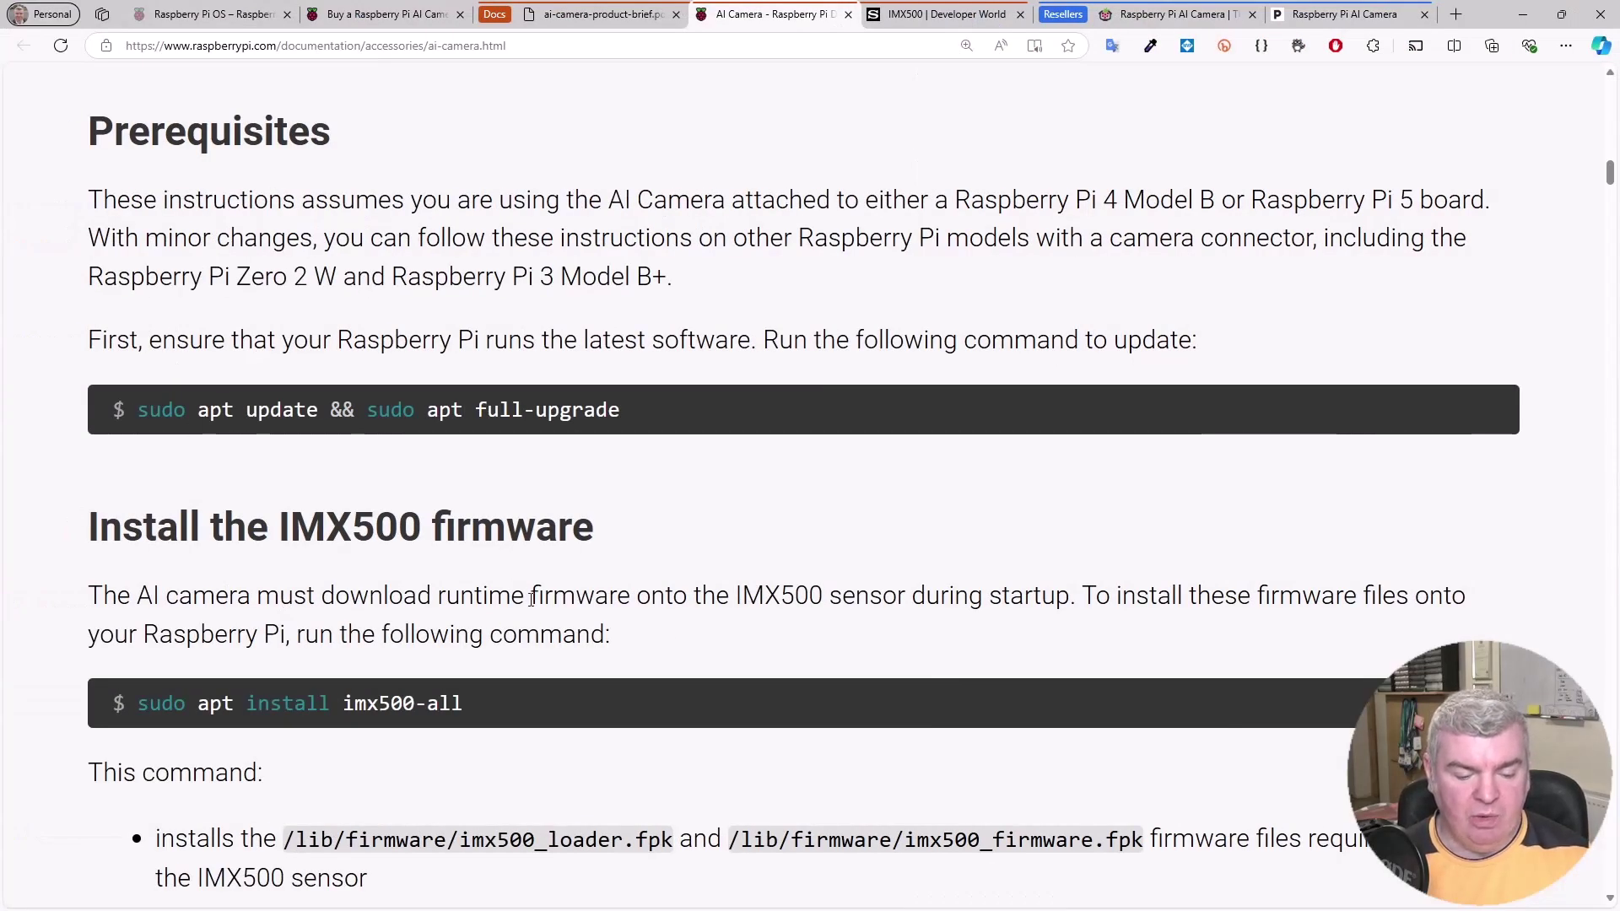
- Copy 'sudo apt install imx500-all' from the Install the IMX500 firmware section
scroll(531, 597, "down", 2)
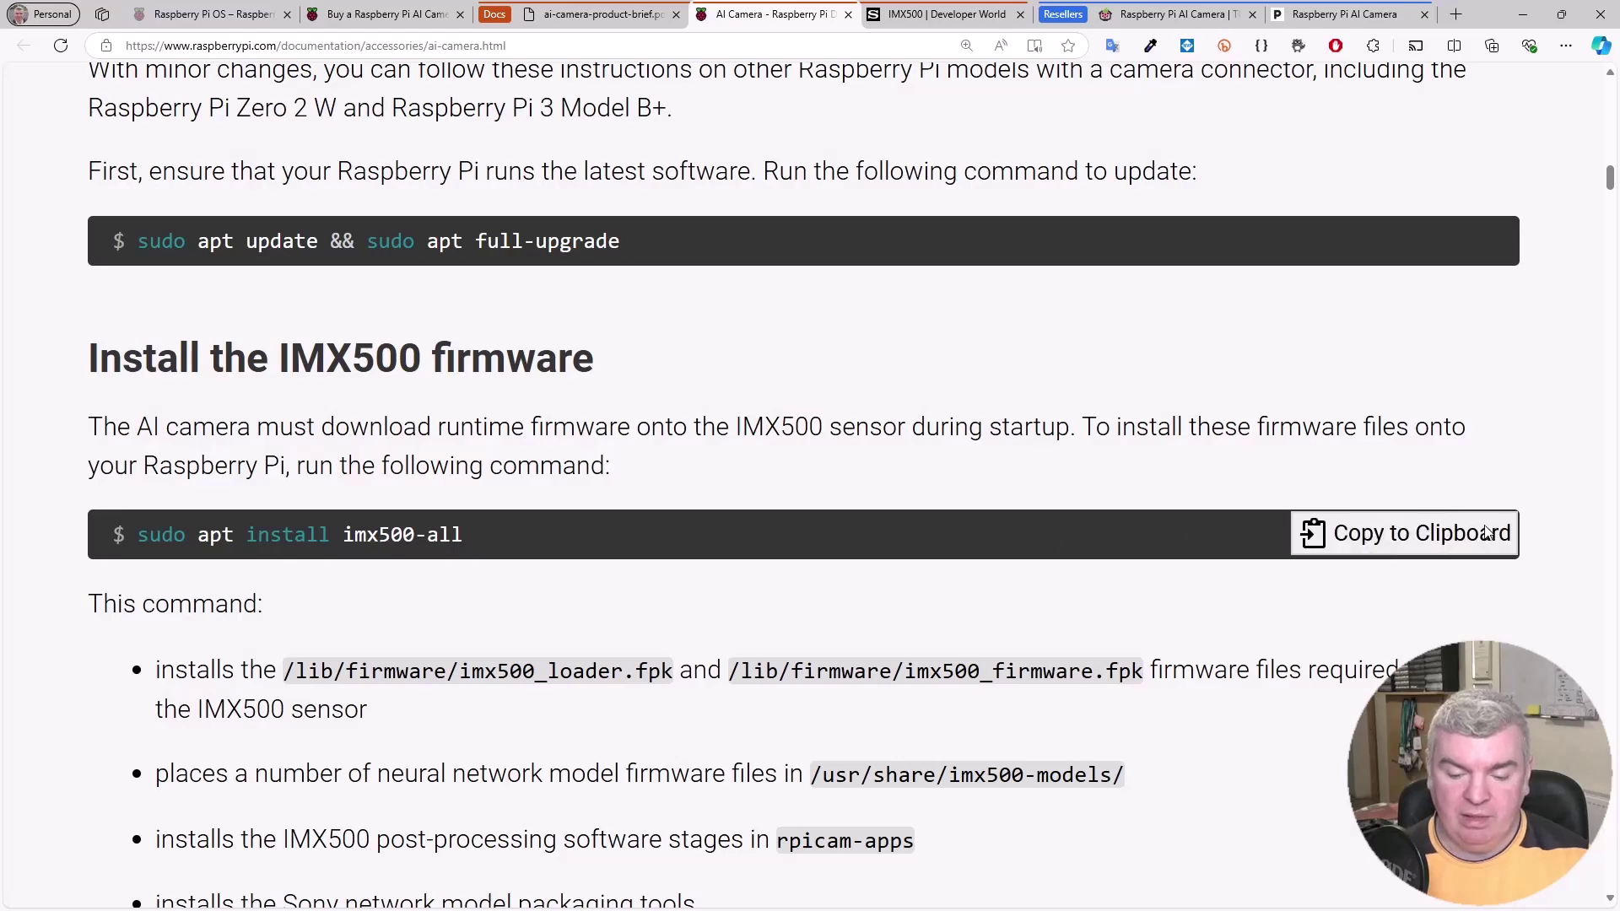
left_click(1422, 527)
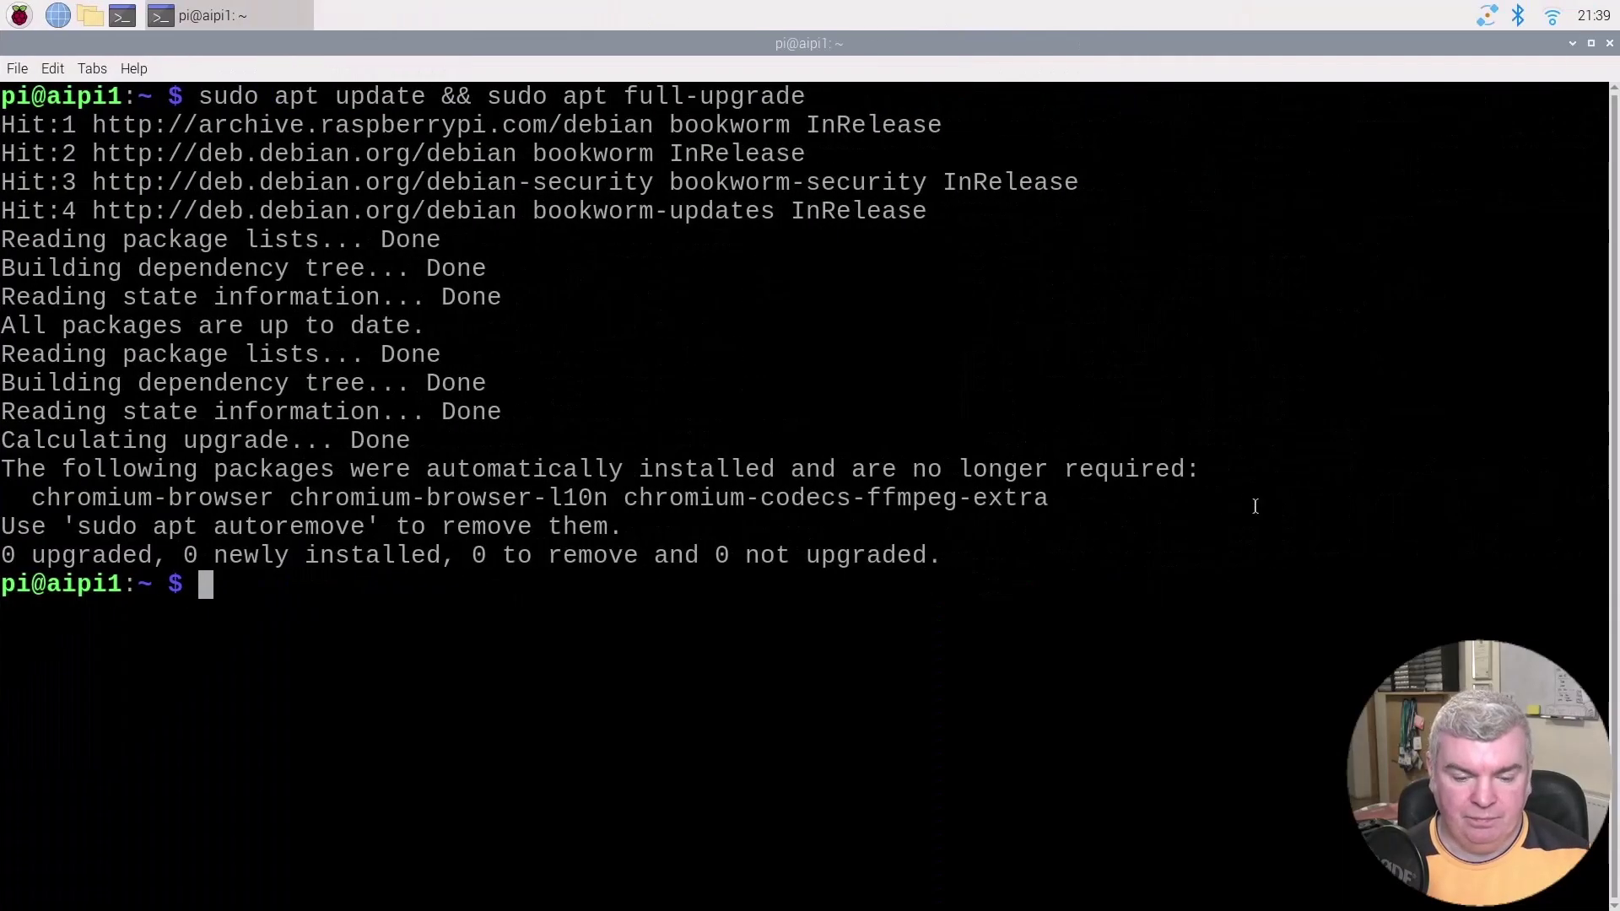
- Paste and run 'sudo apt install imx500-all', answering y to continue the install
key("ctrl+shift+v")
key("Return")
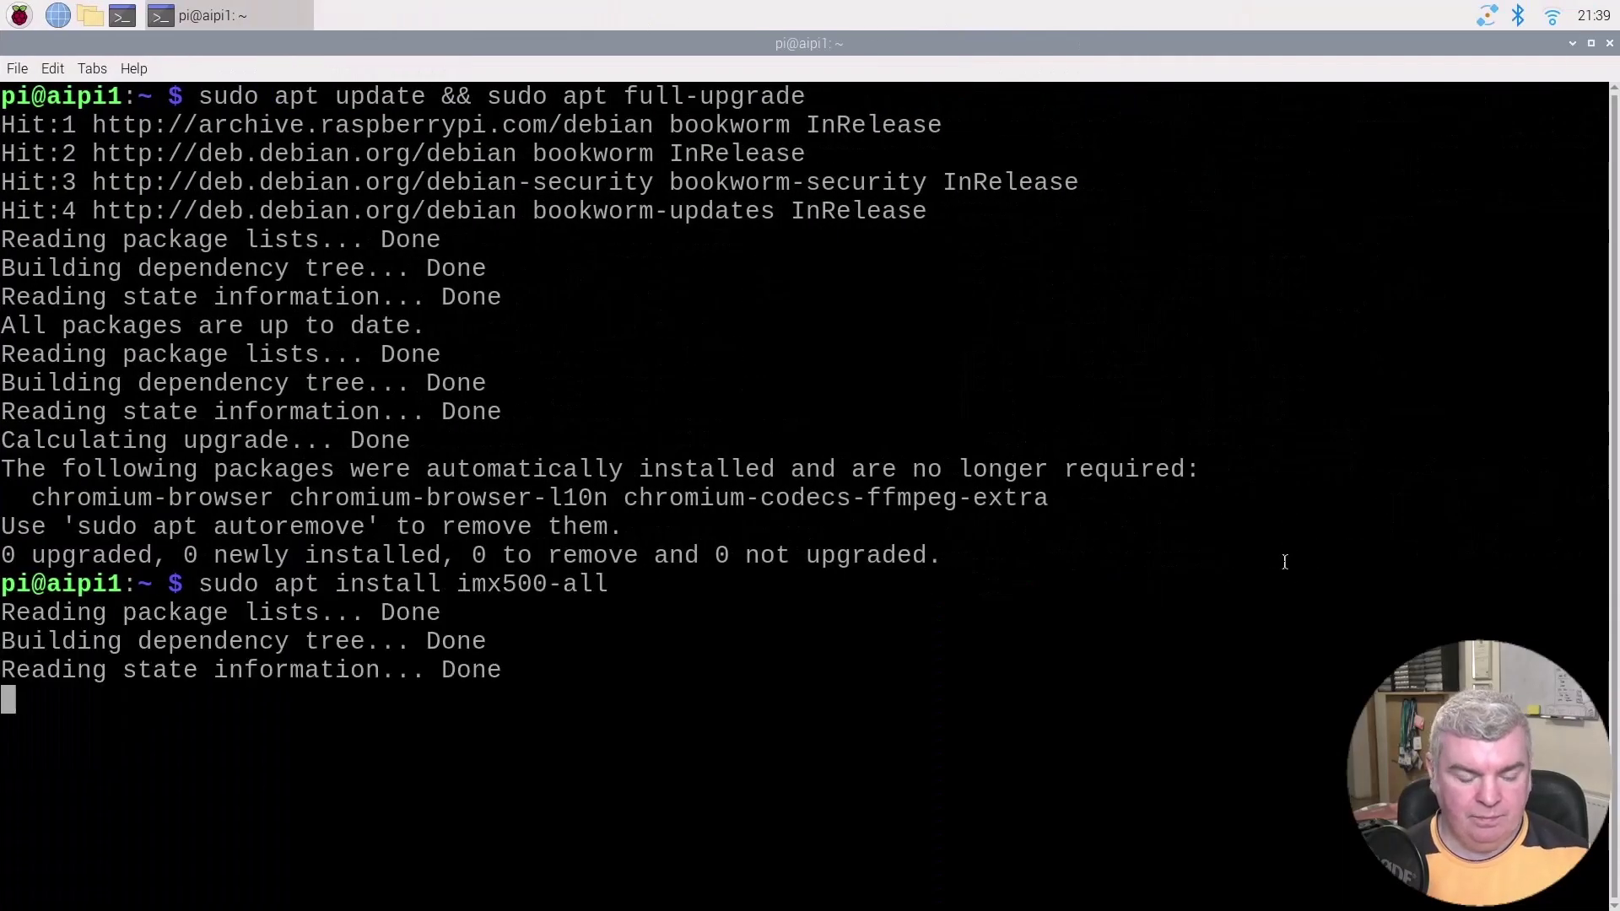
type("y")
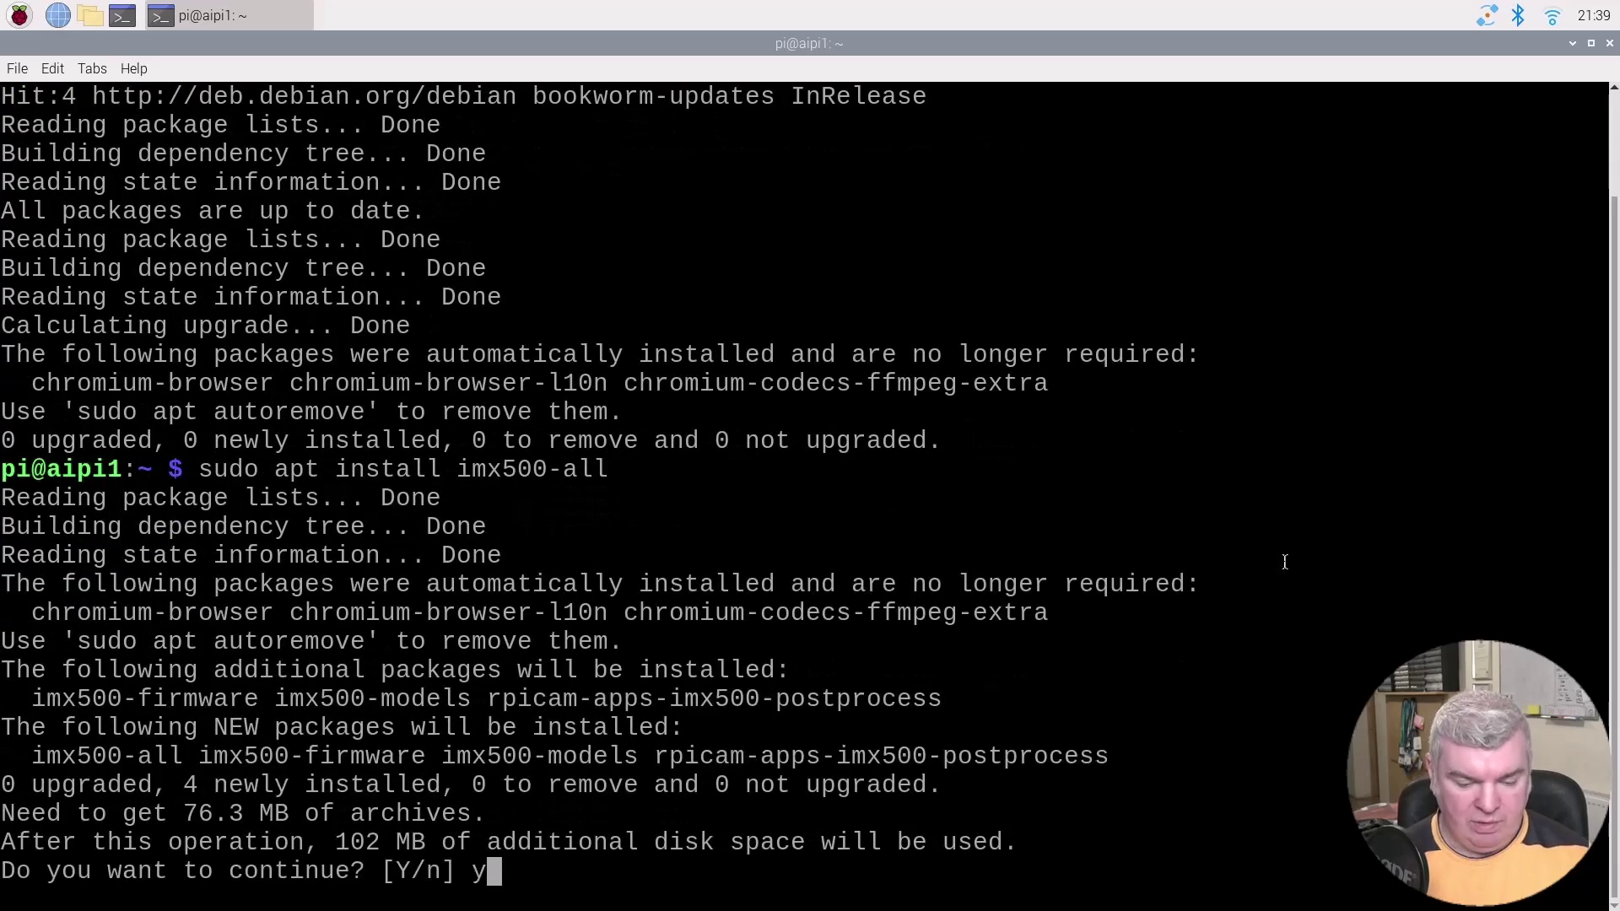
key("Return")
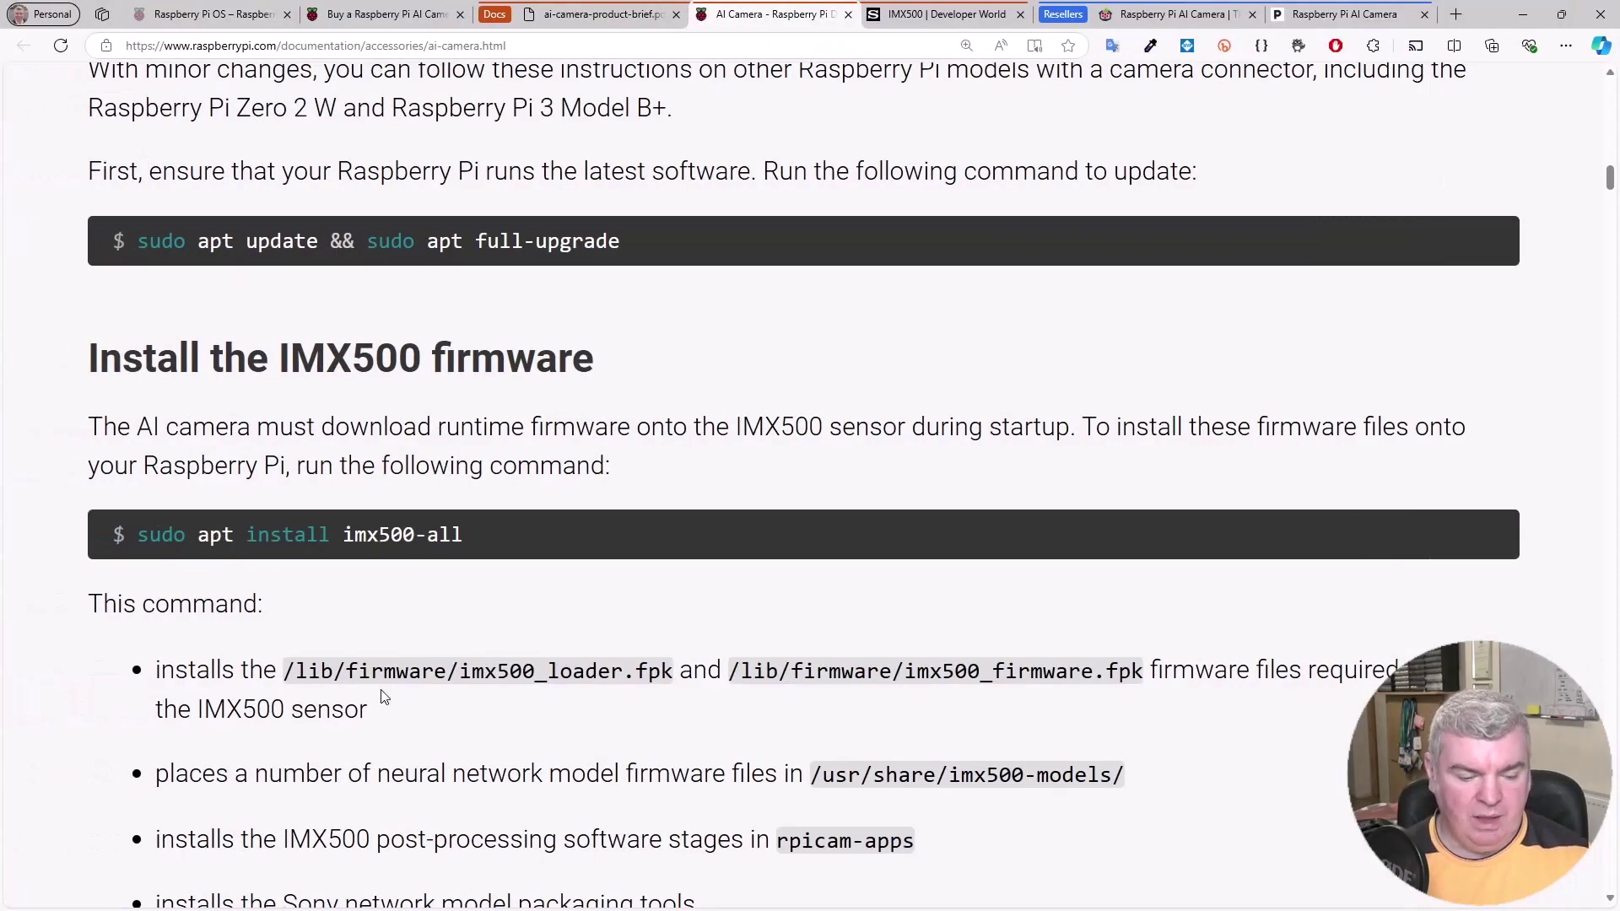
- Scroll the docs to the Reboot section and restart the Pi with 'sudo reboot'
scroll(429, 655, "down", 2)
scroll(443, 628, "down", 1)
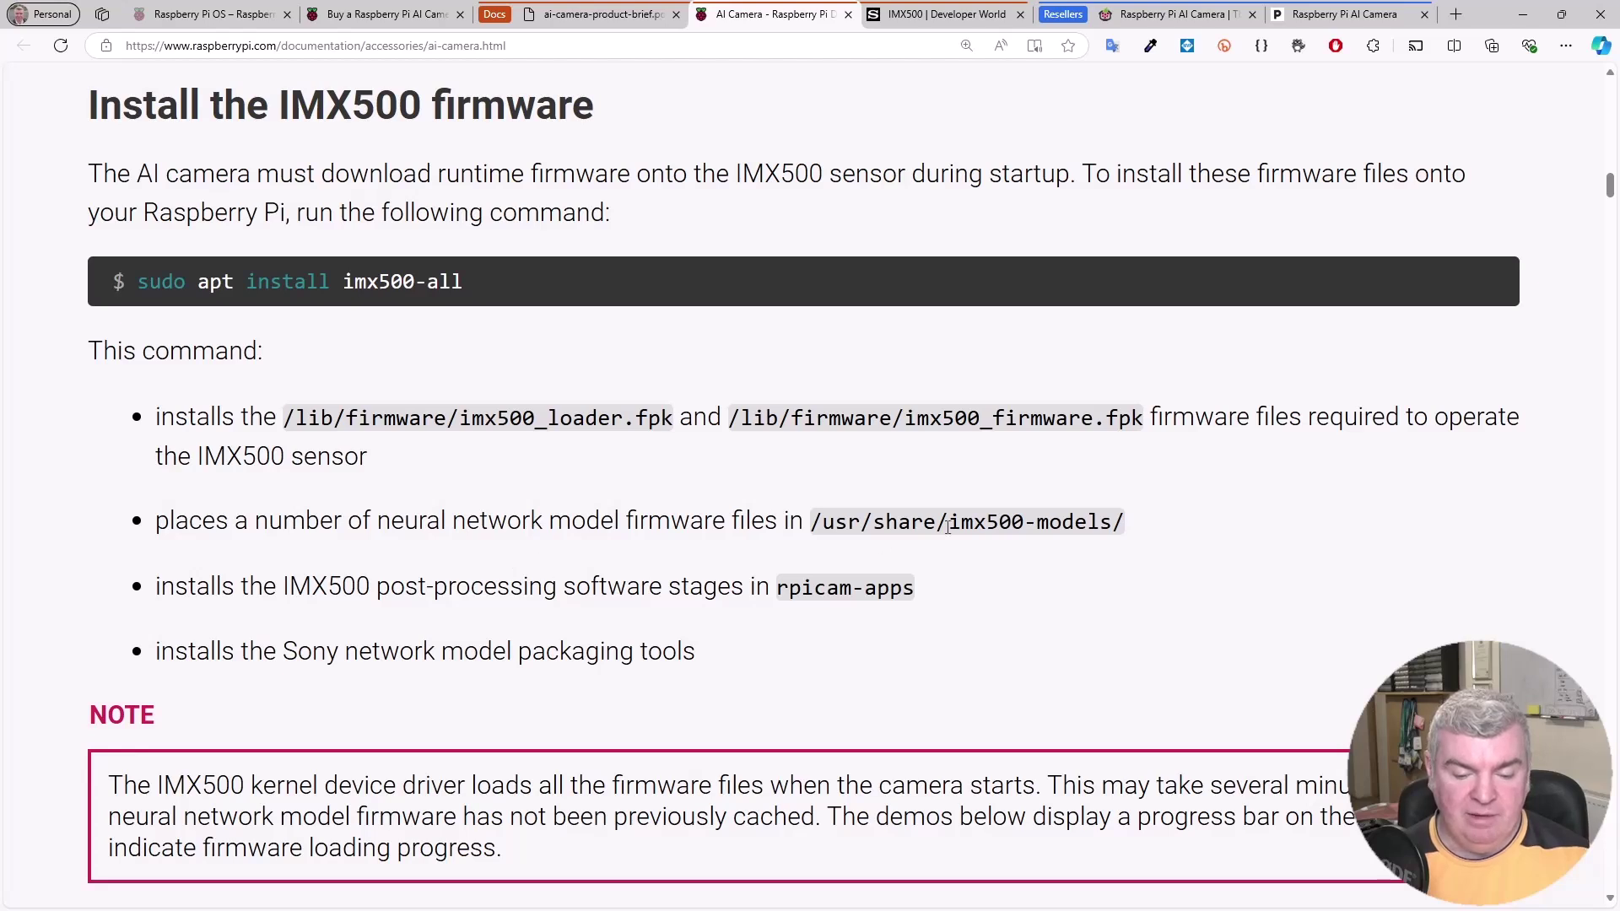
scroll(1106, 493, "down", 2)
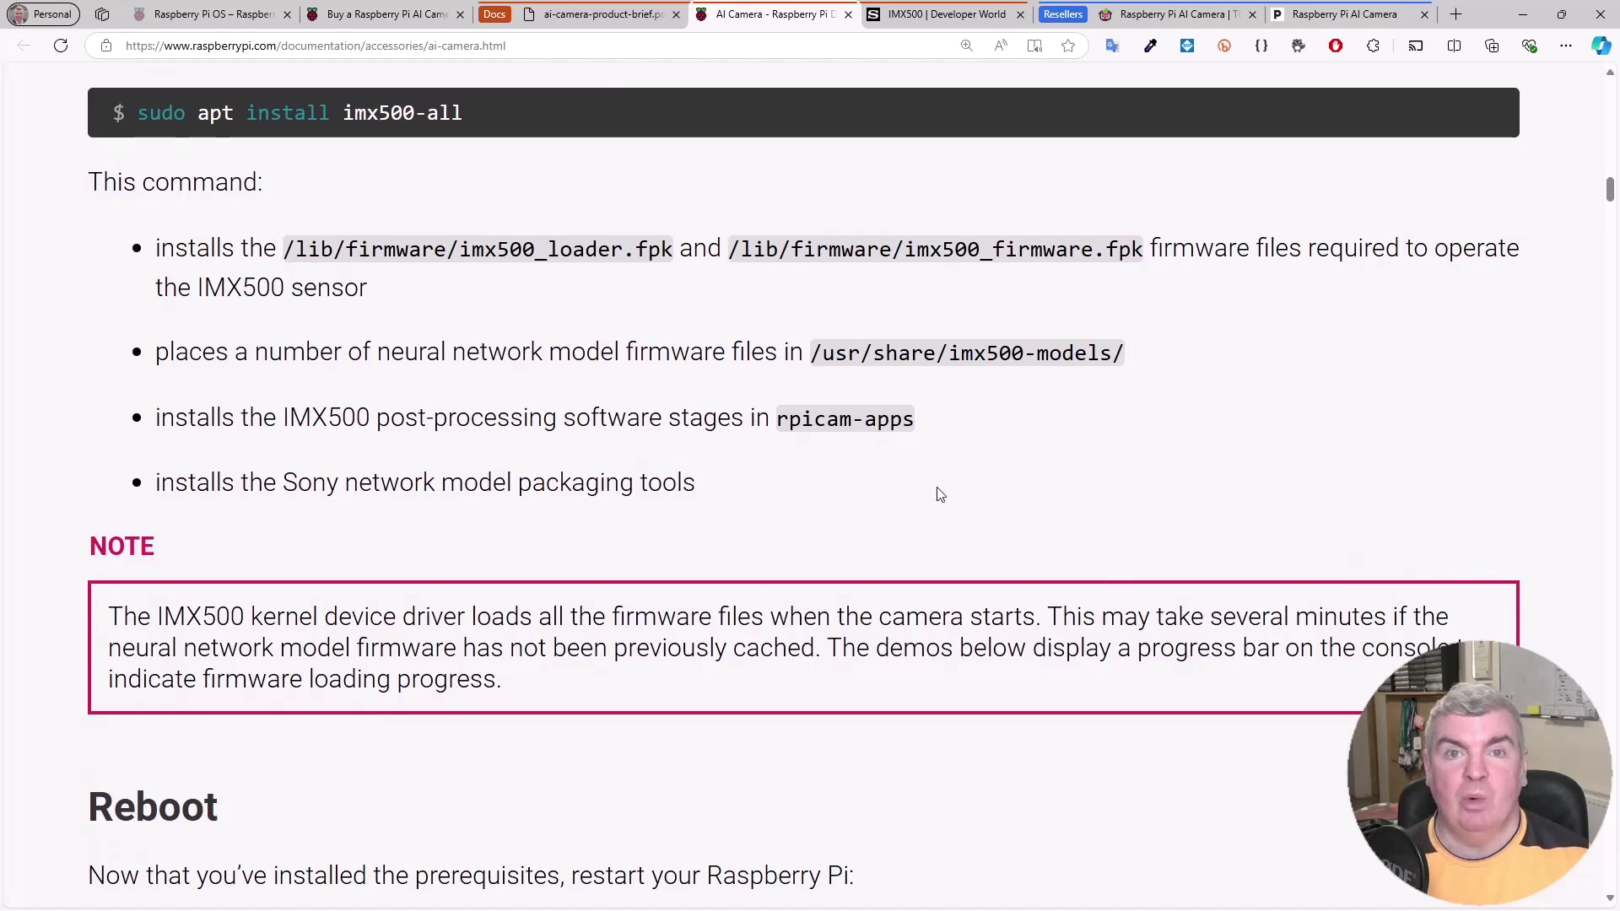
scroll(941, 496, "down", 2)
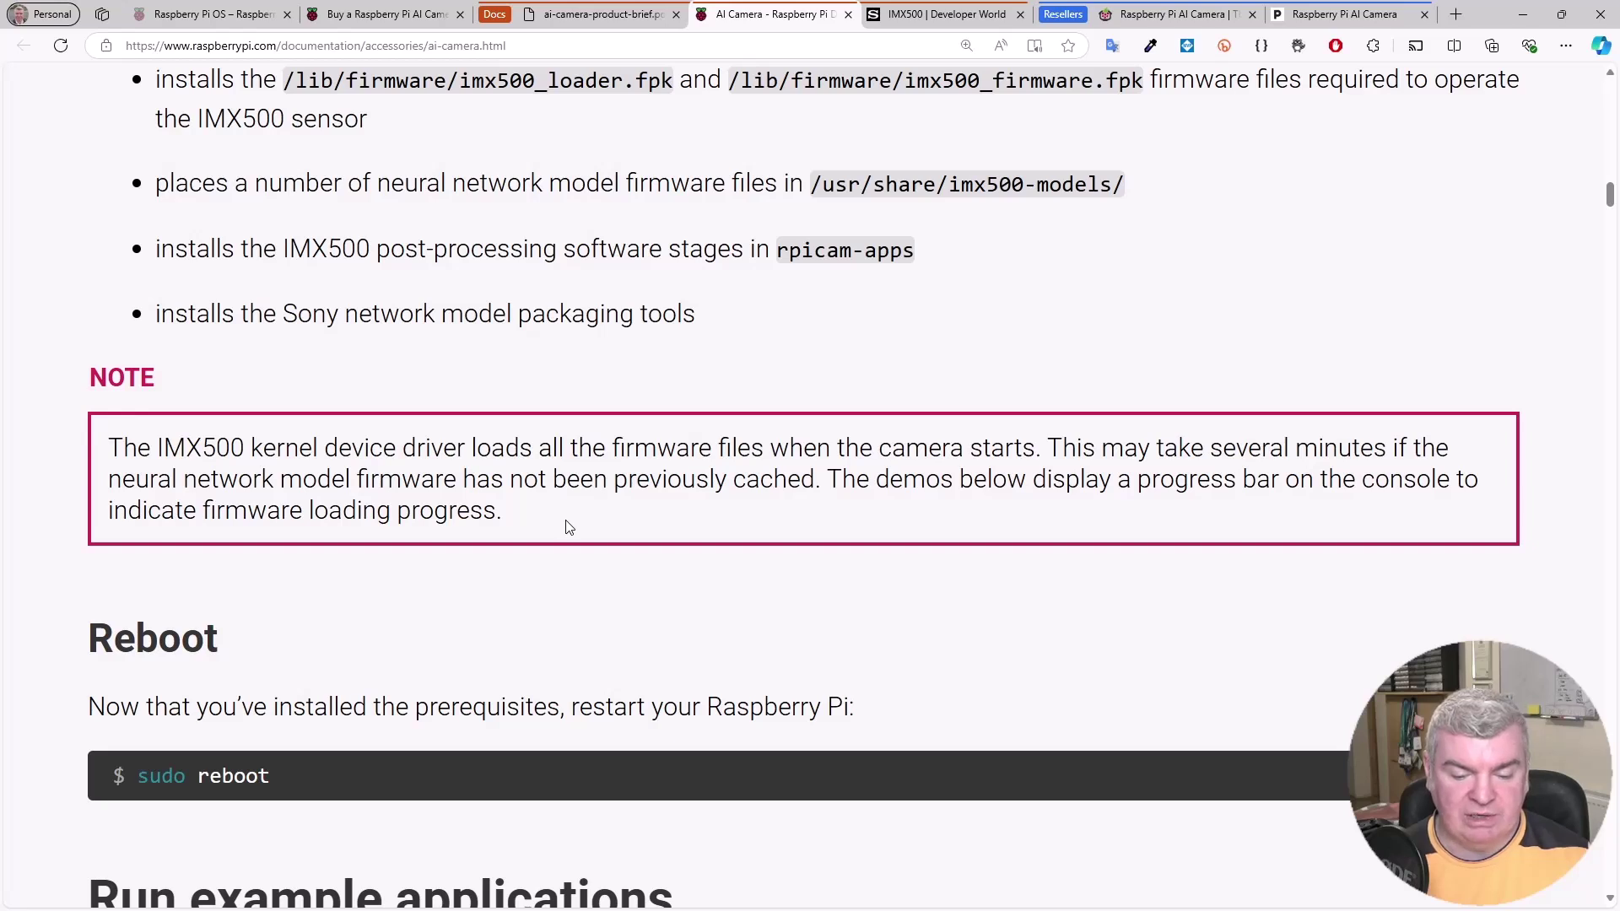
scroll(567, 526, "down", 2)
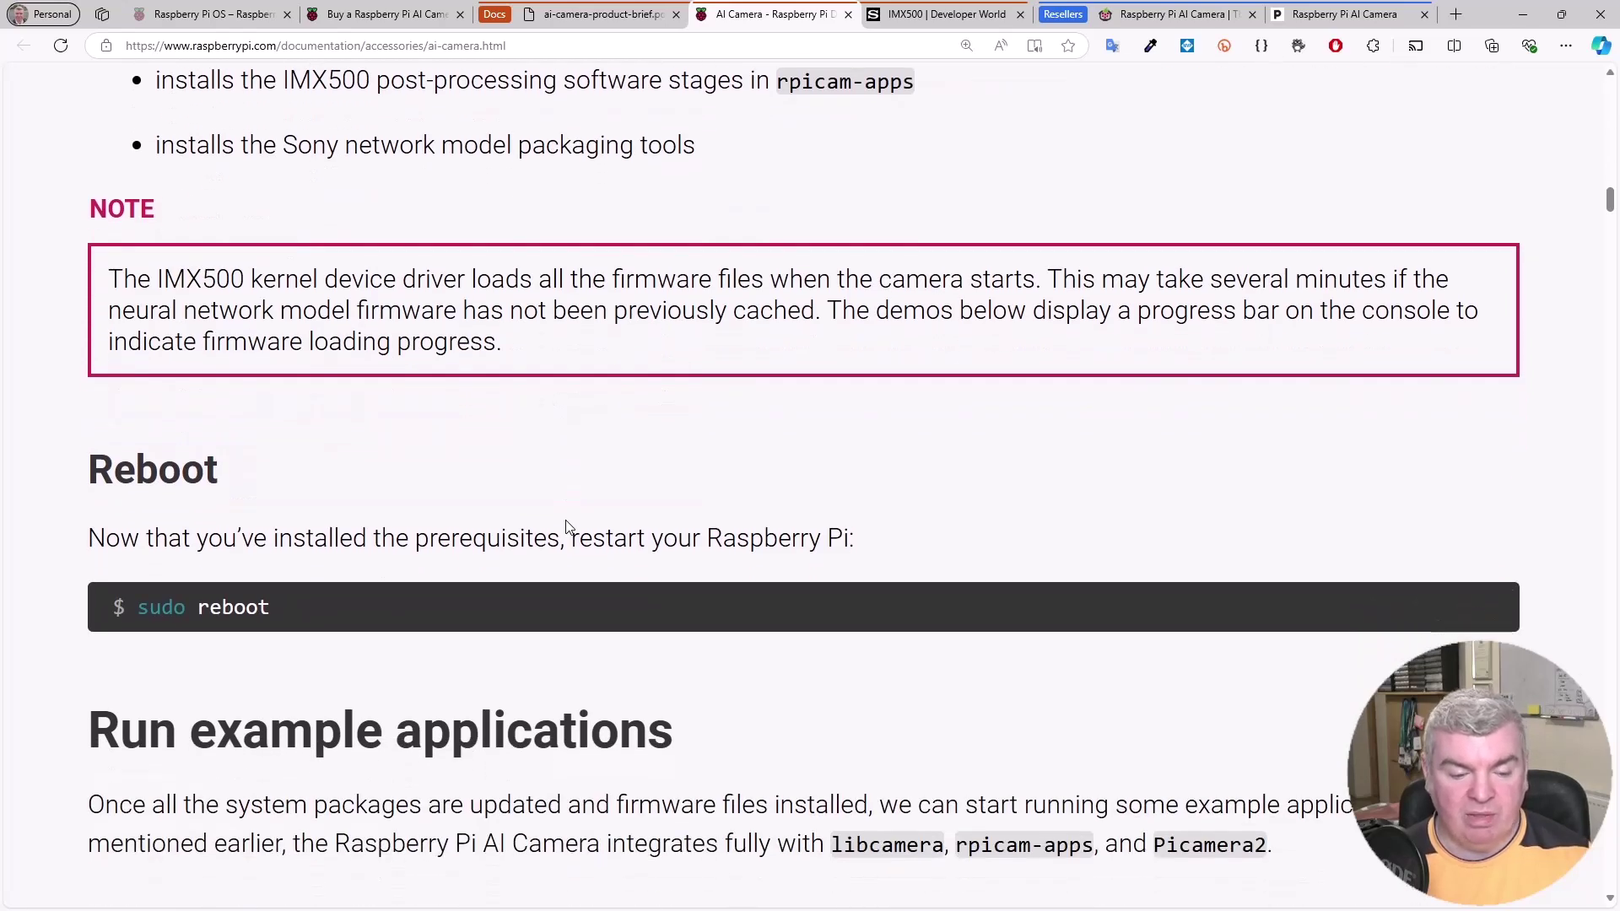
scroll(567, 527, "down", 1)
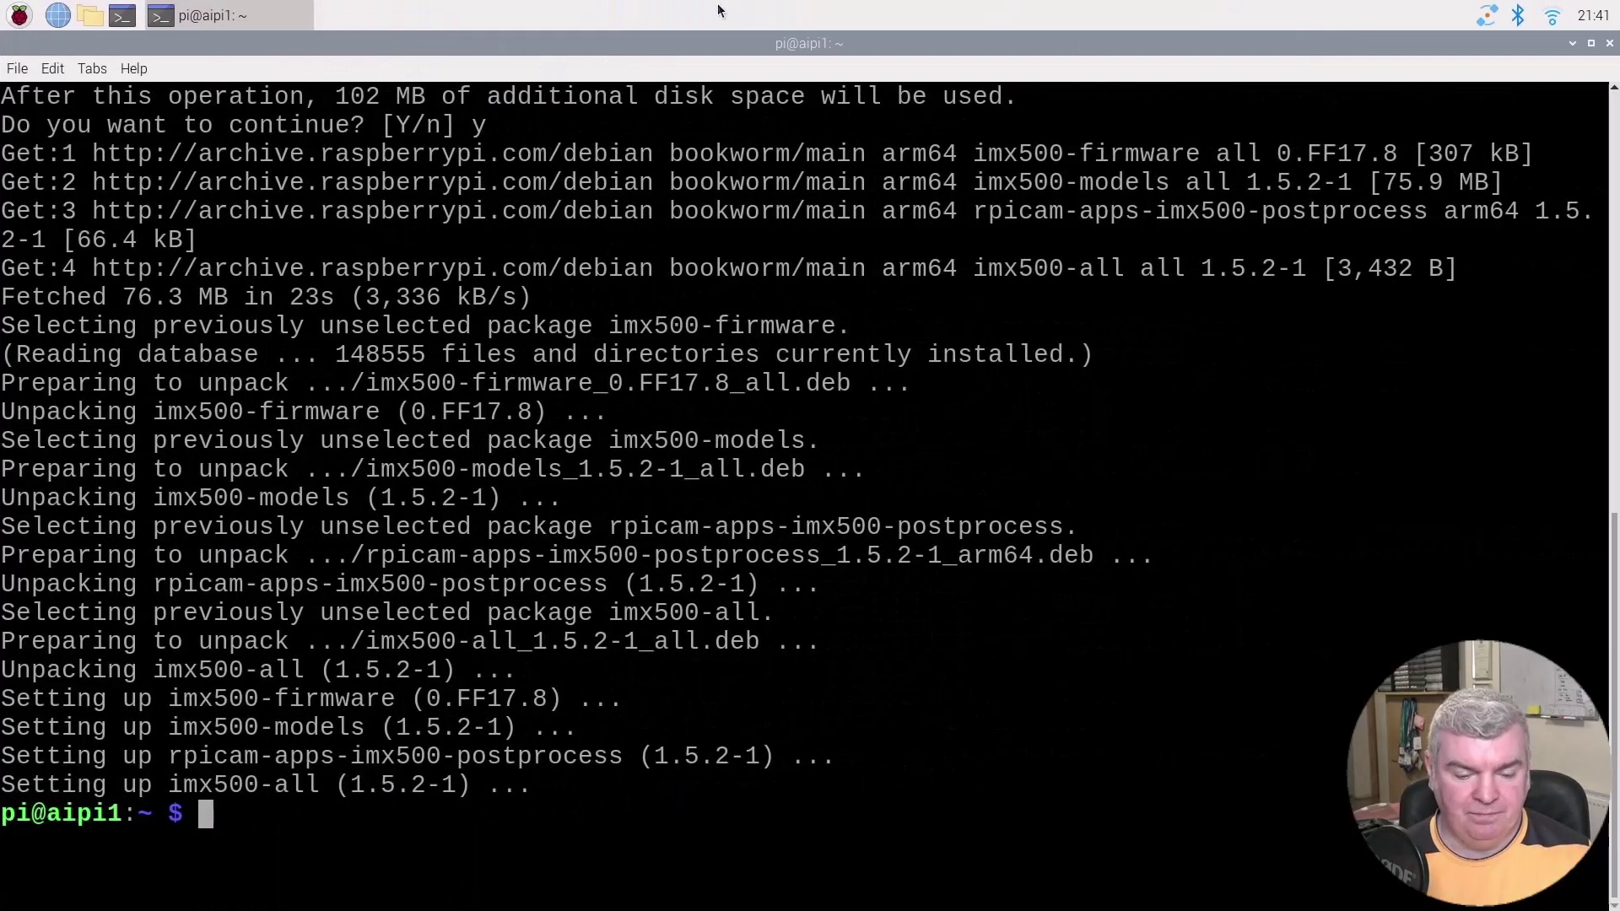
type("sudo reboot")
key("Return")
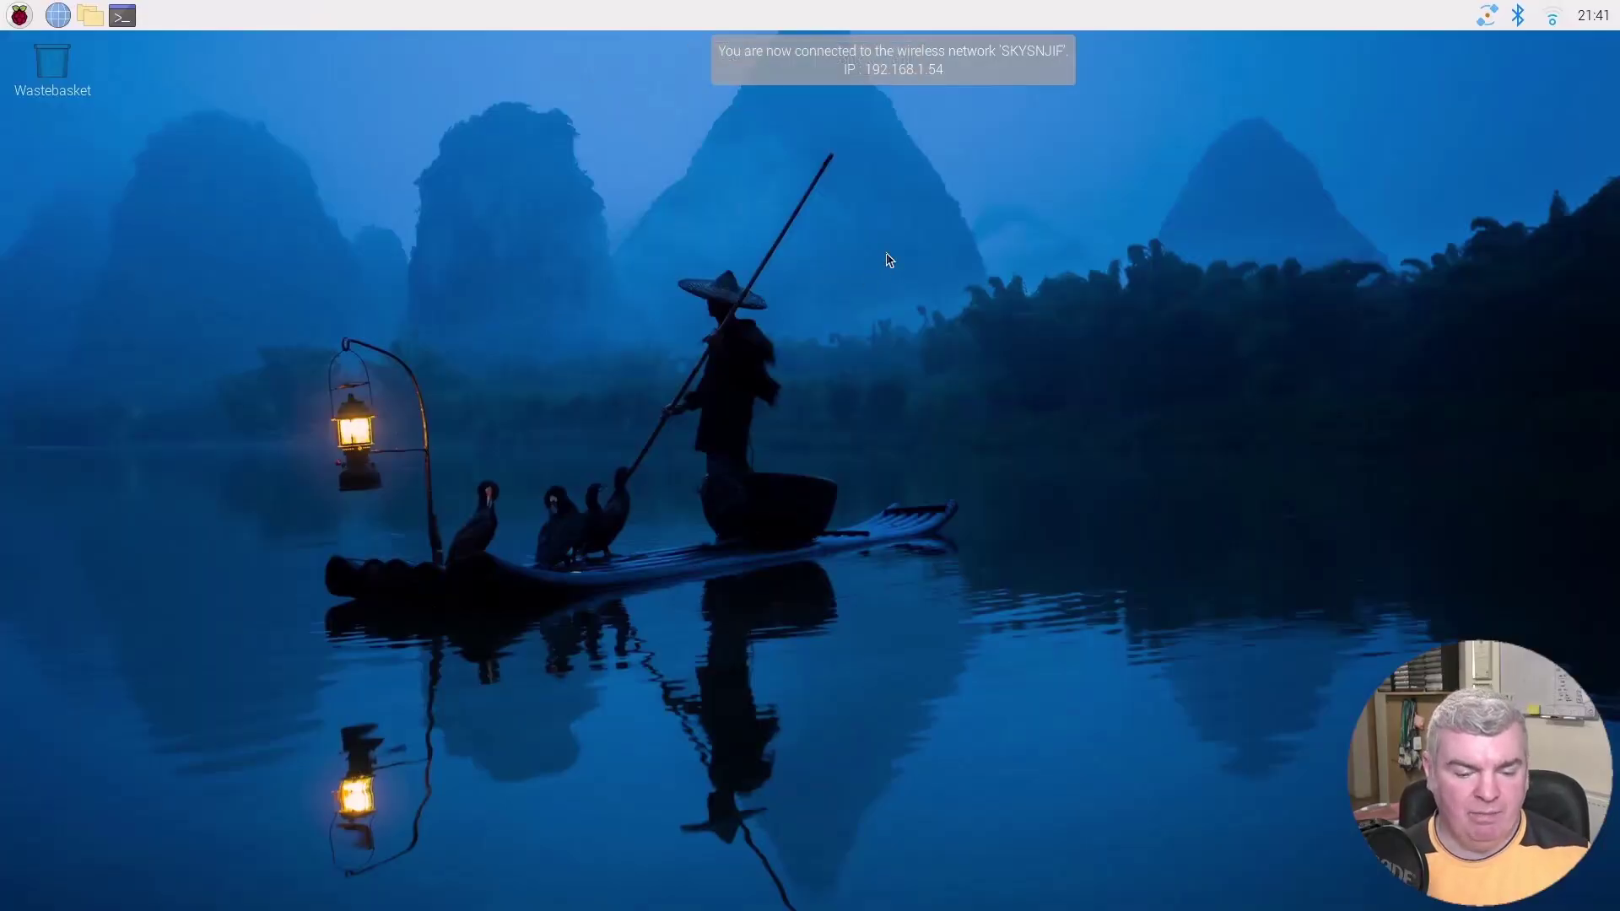
- Launch a fresh terminal, maximise it, and enlarge the font by two steps
left_click(125, 18)
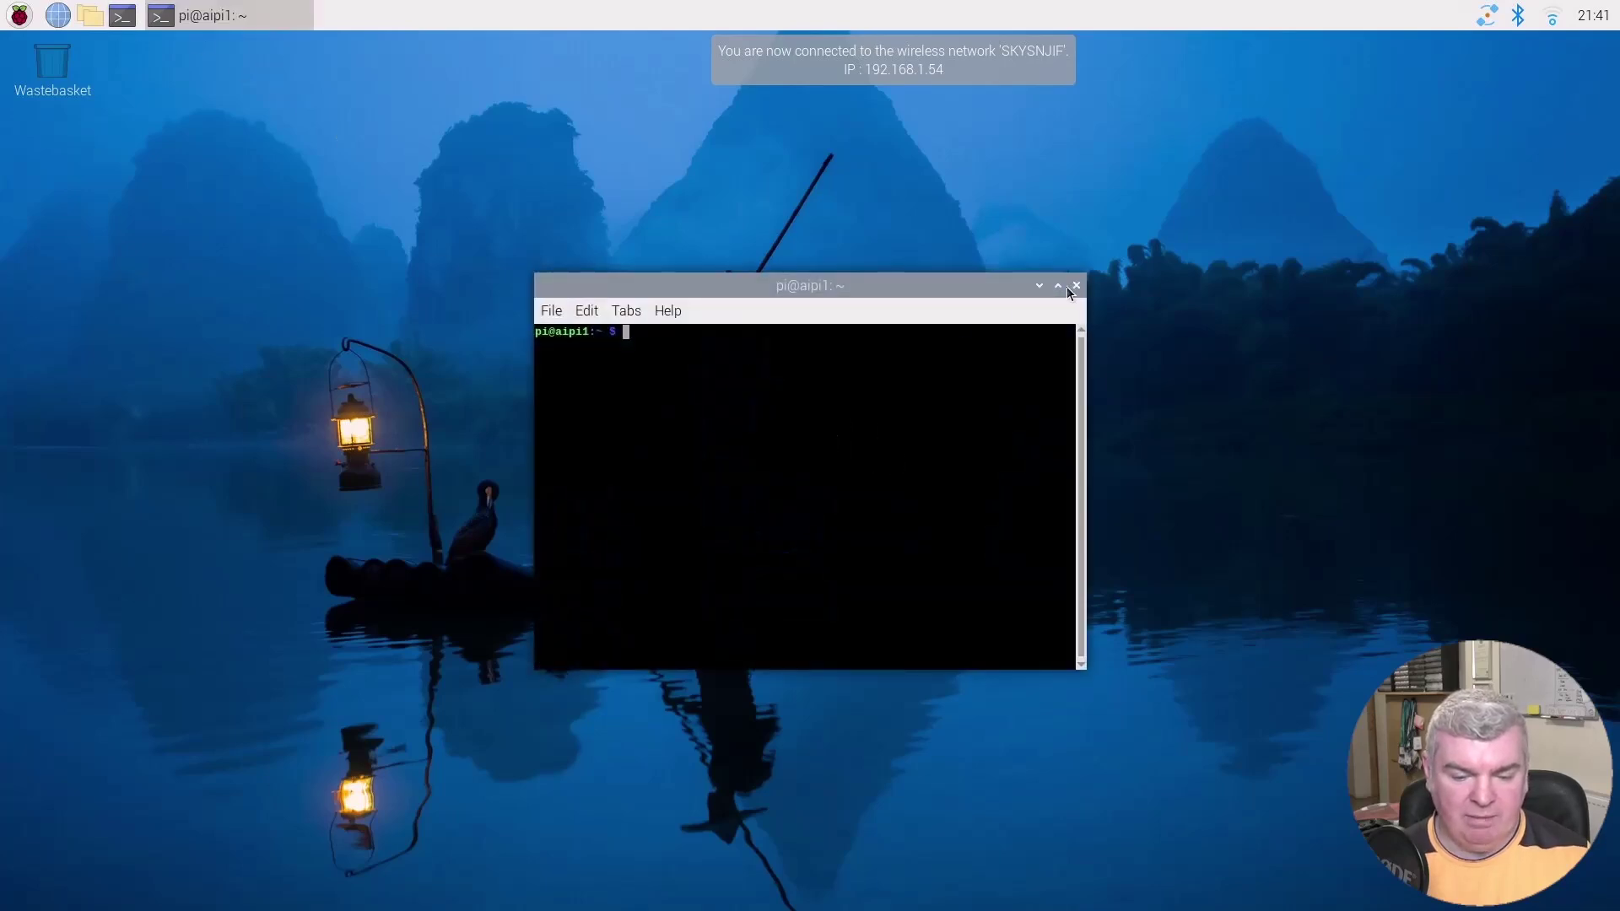
left_click(1061, 286)
key("ctrl+plus")
key("ctrl+plus")
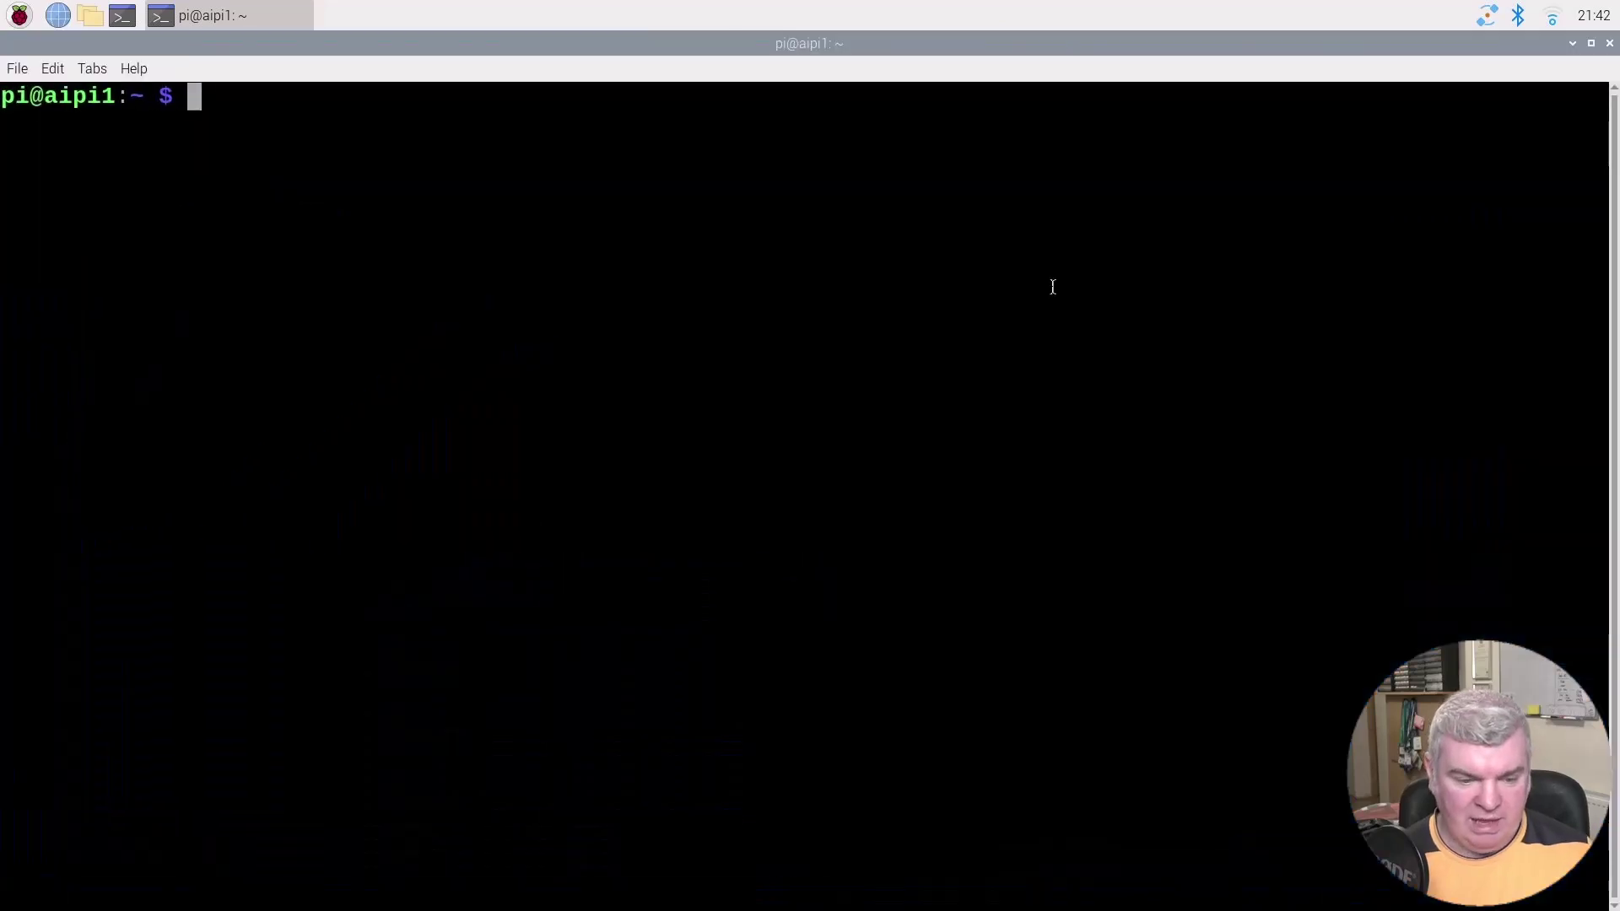
key("ctrl+plus")
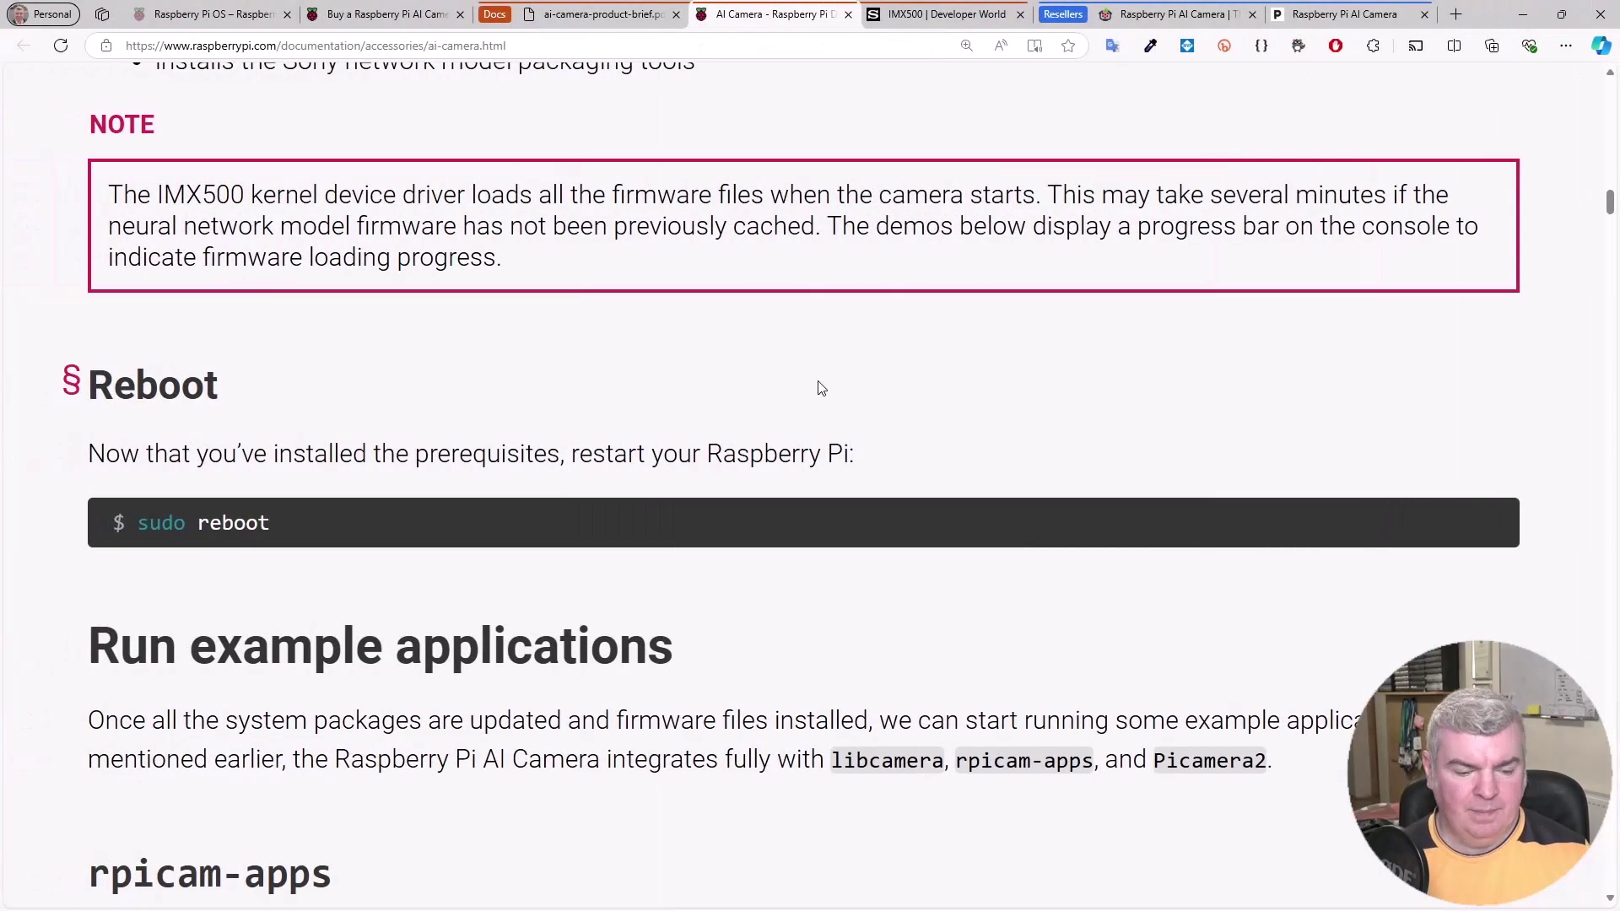
- Scroll to Object detection and copy the rpicam-hello command using imx500_mobilenet_ssd.json
scroll(819, 384, "down", 3)
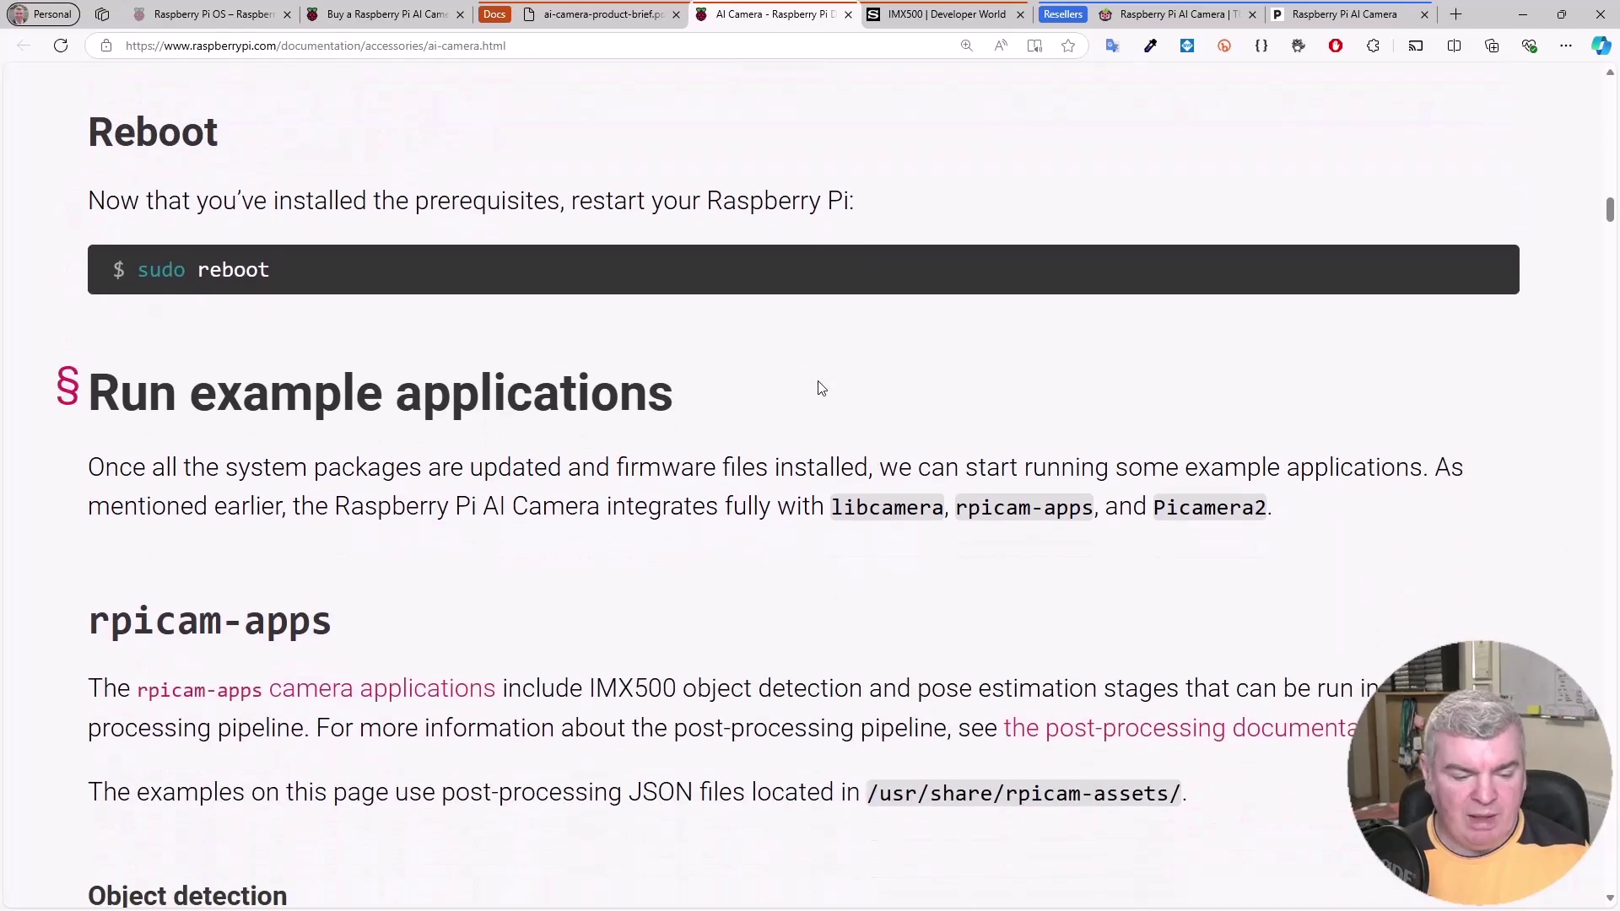
scroll(821, 389, "down", 2)
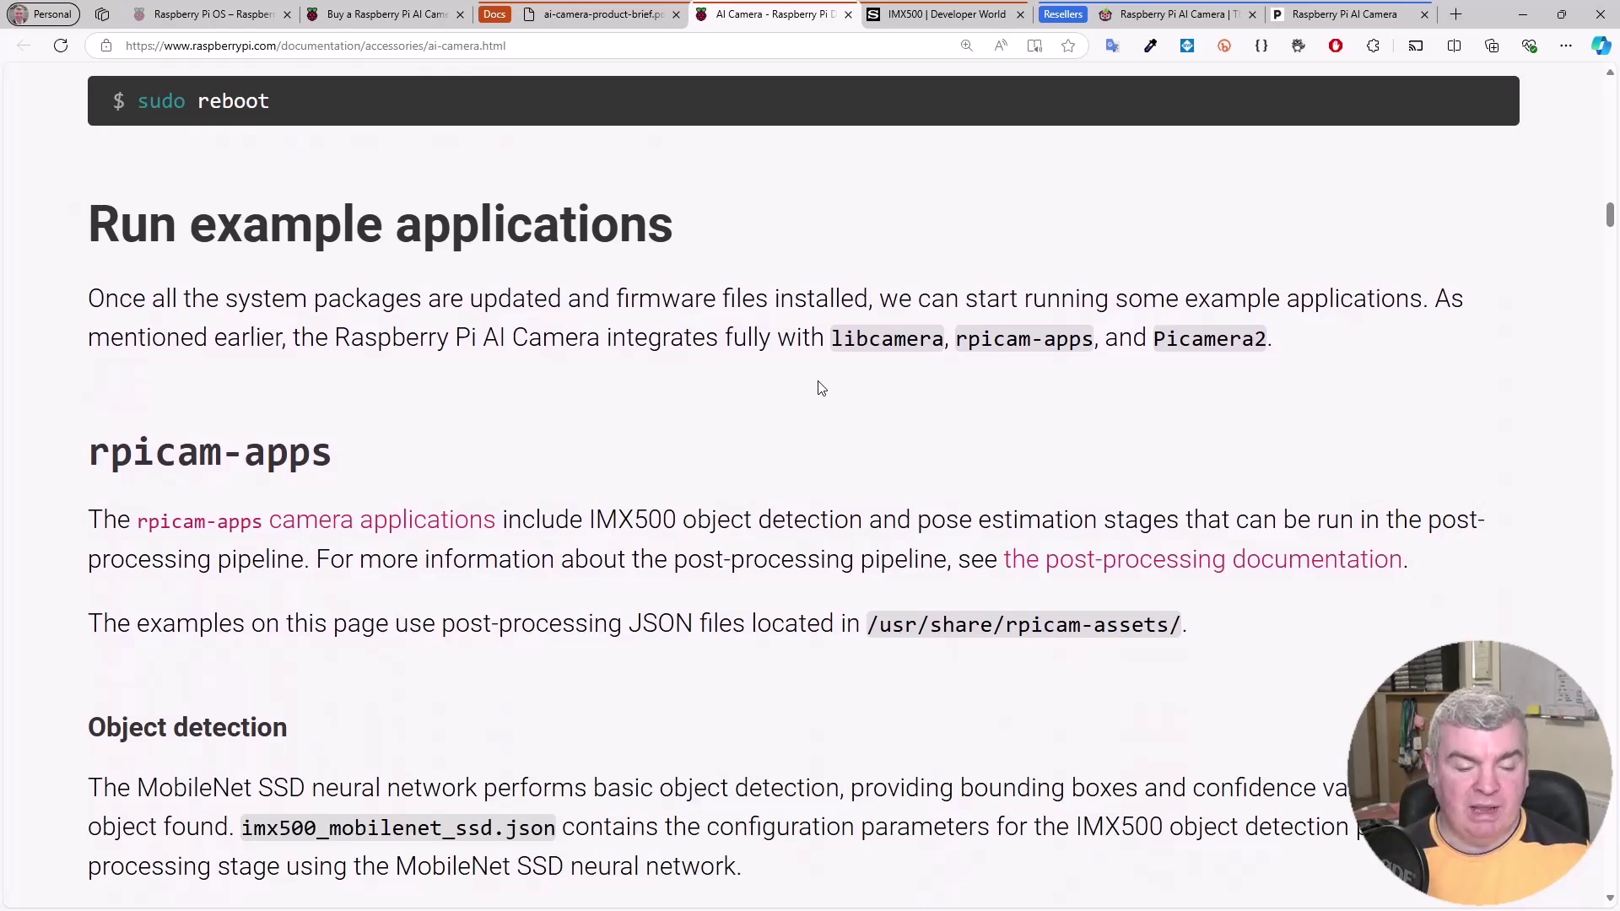
scroll(821, 388, "down", 2)
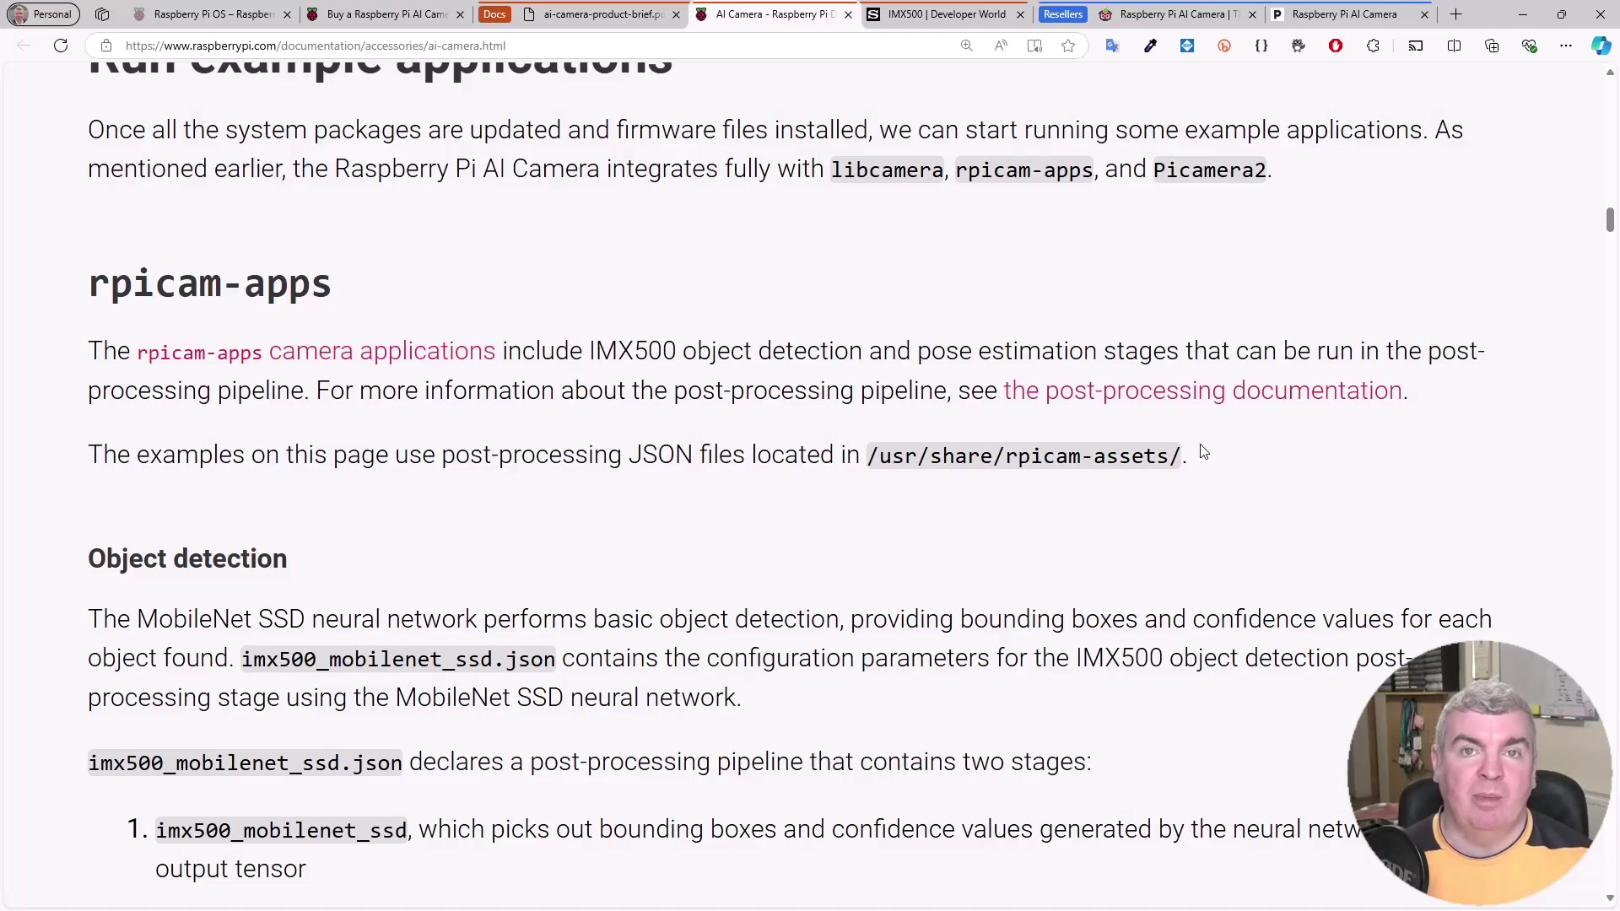
scroll(1203, 453, "down", 4)
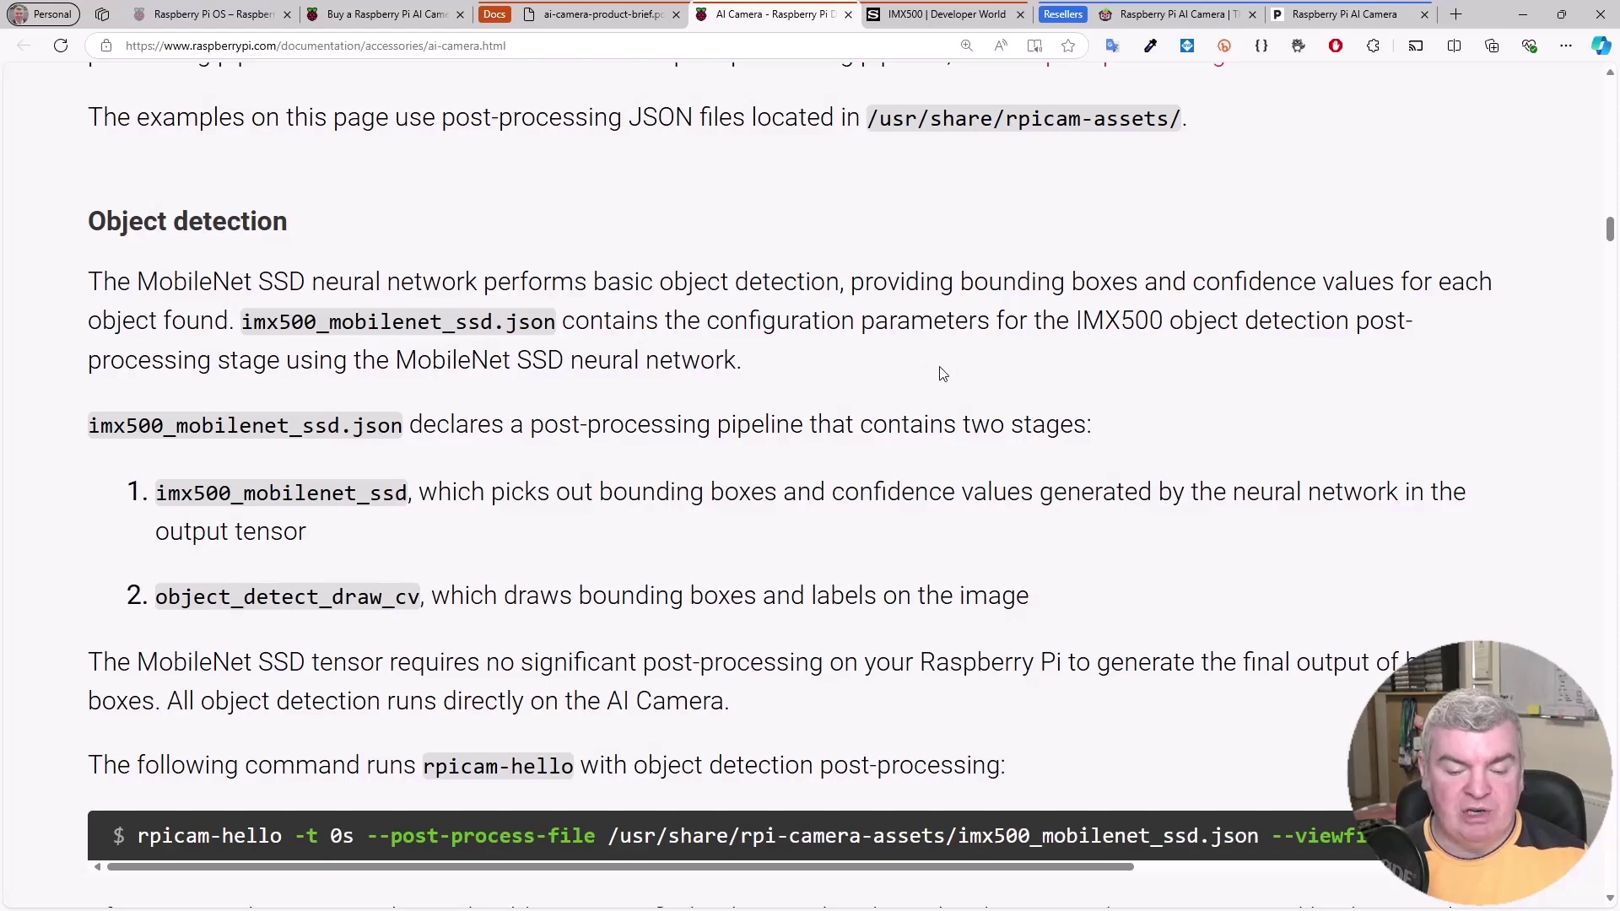
scroll(942, 373, "down", 1)
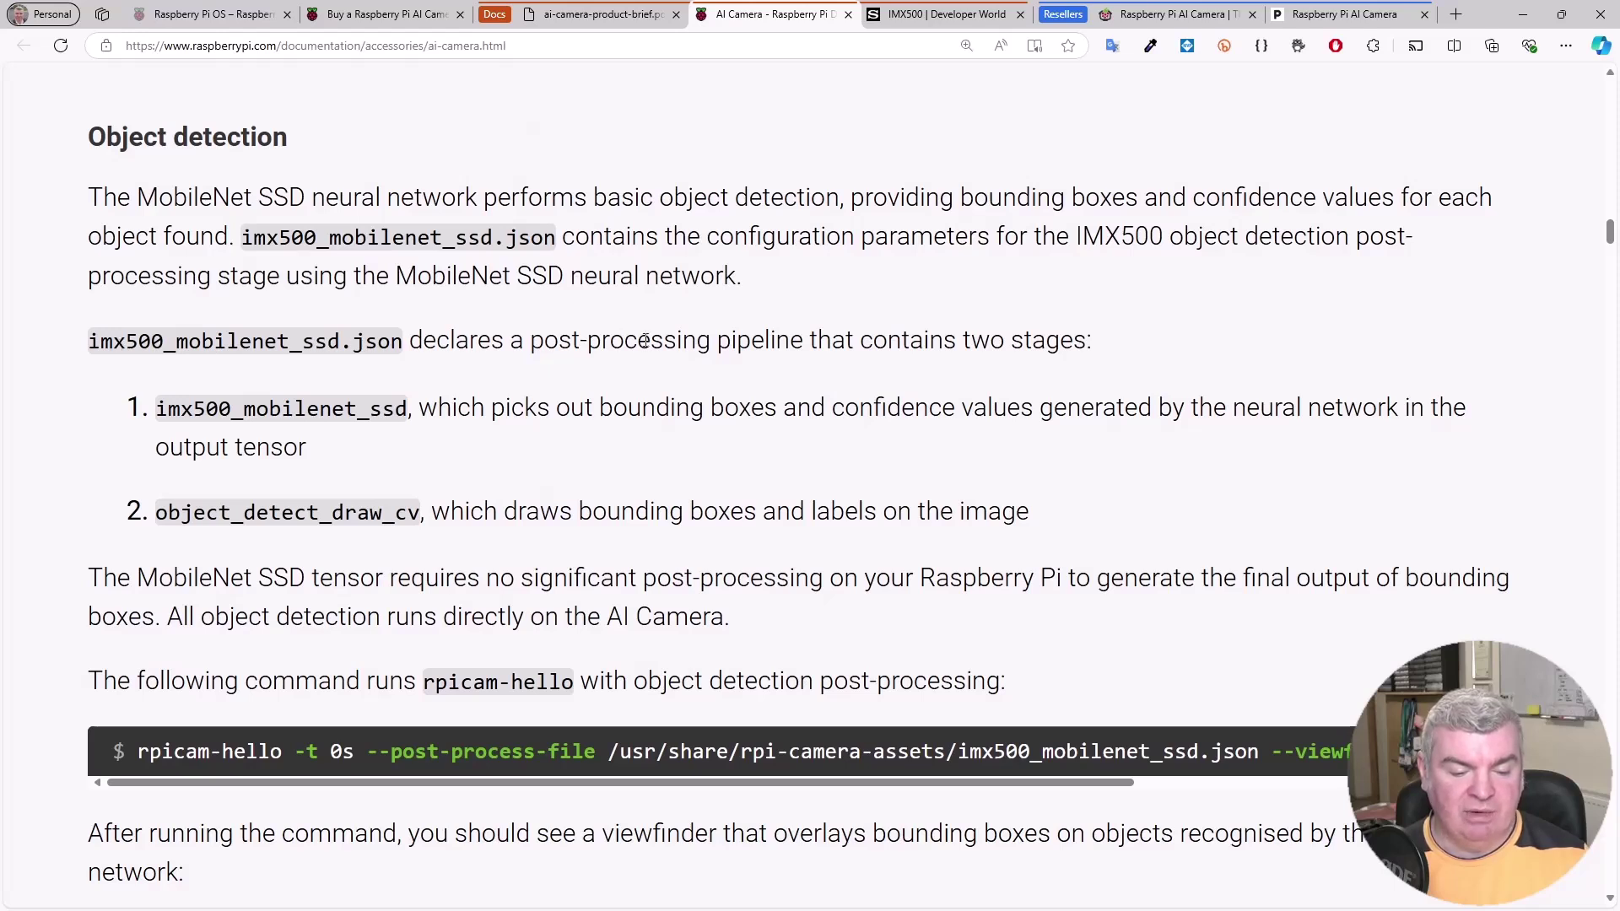
scroll(1225, 318, "down", 2)
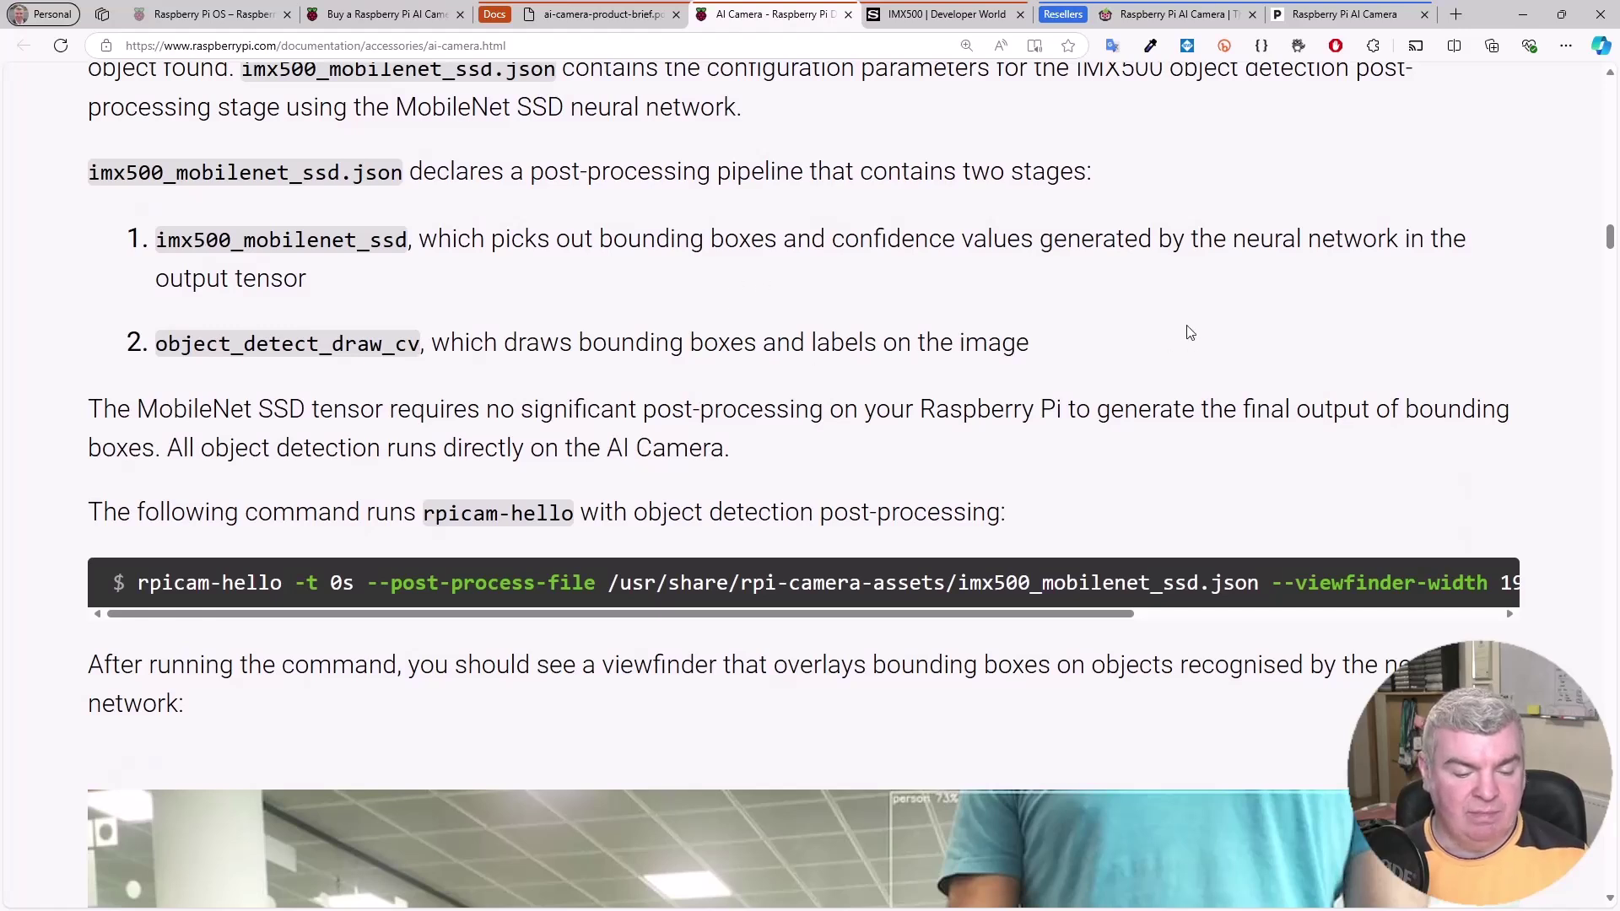
scroll(1190, 332, "down", 1)
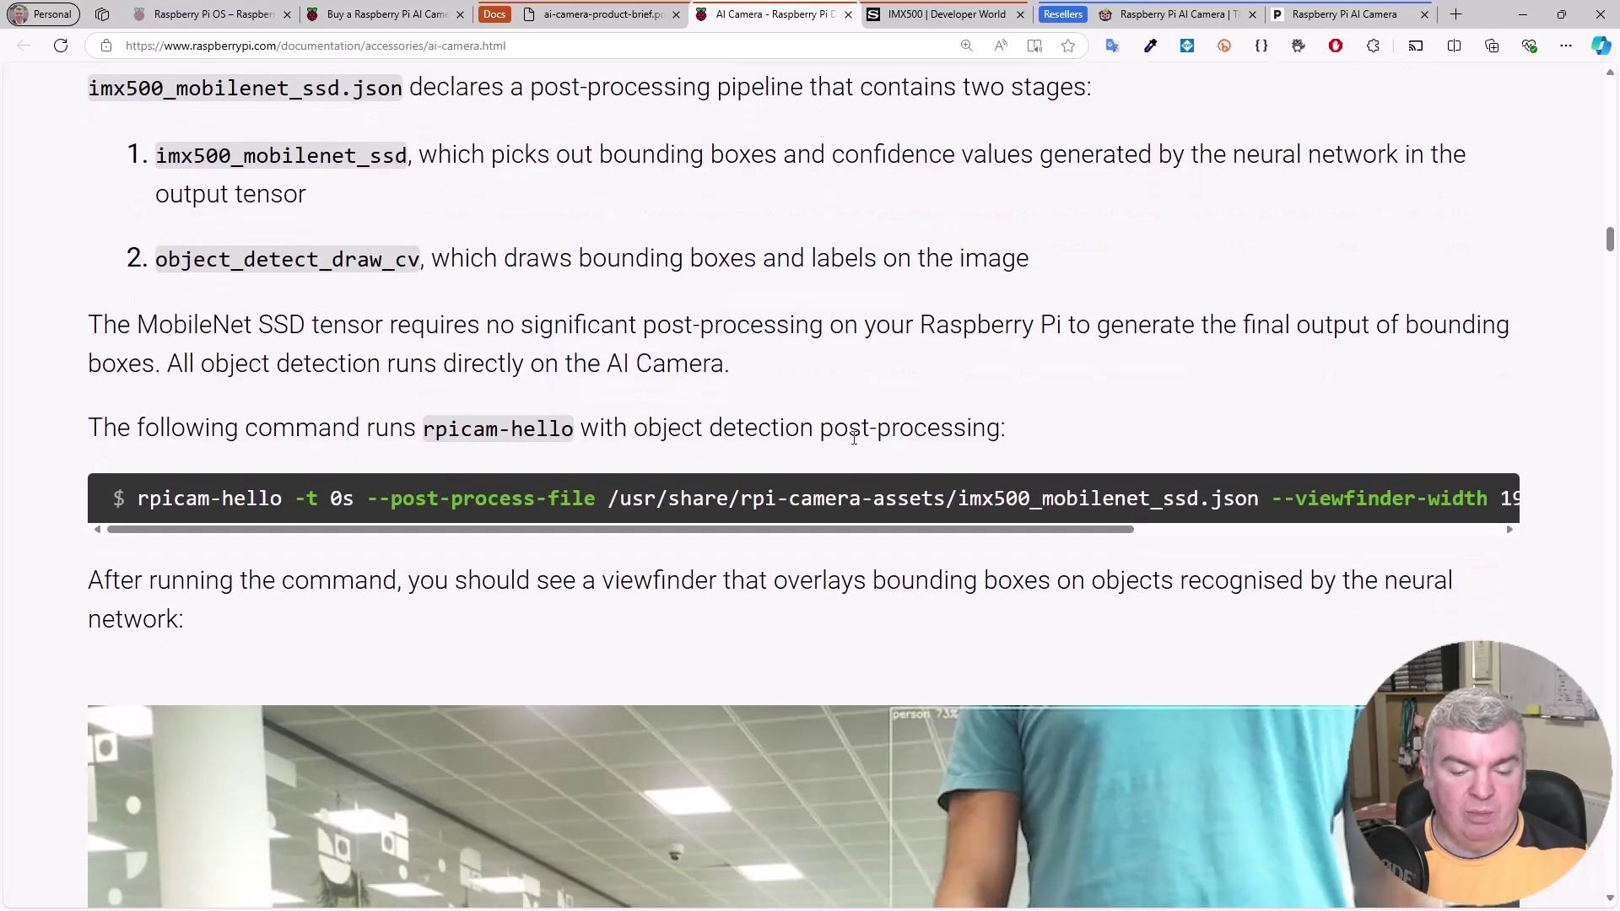
mouse_move(950, 517)
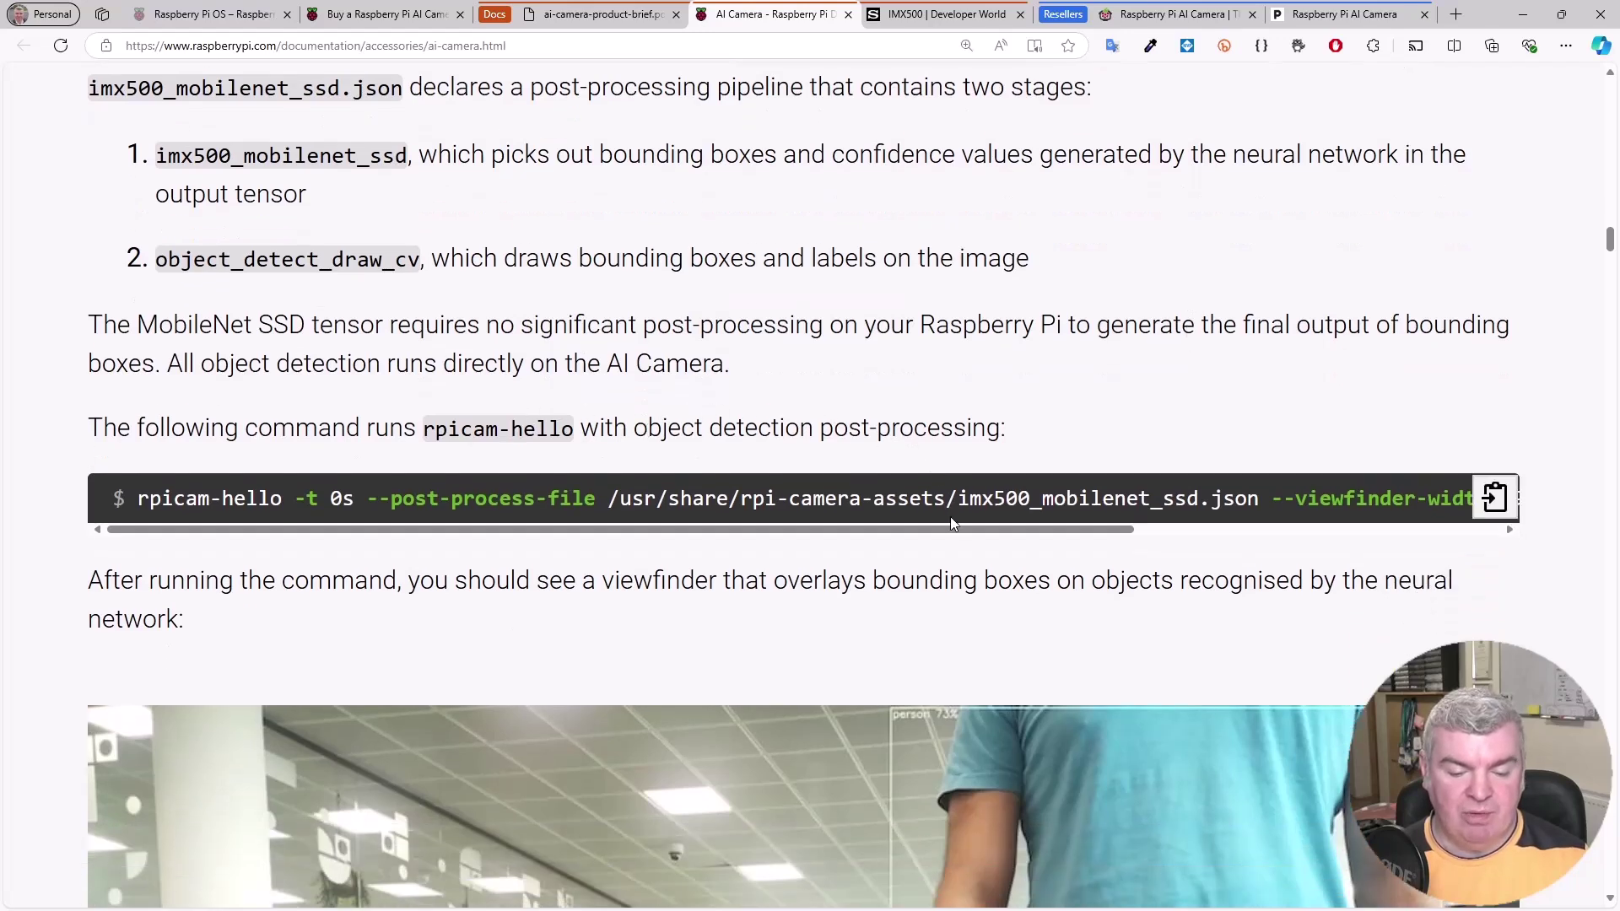
left_click(1492, 504)
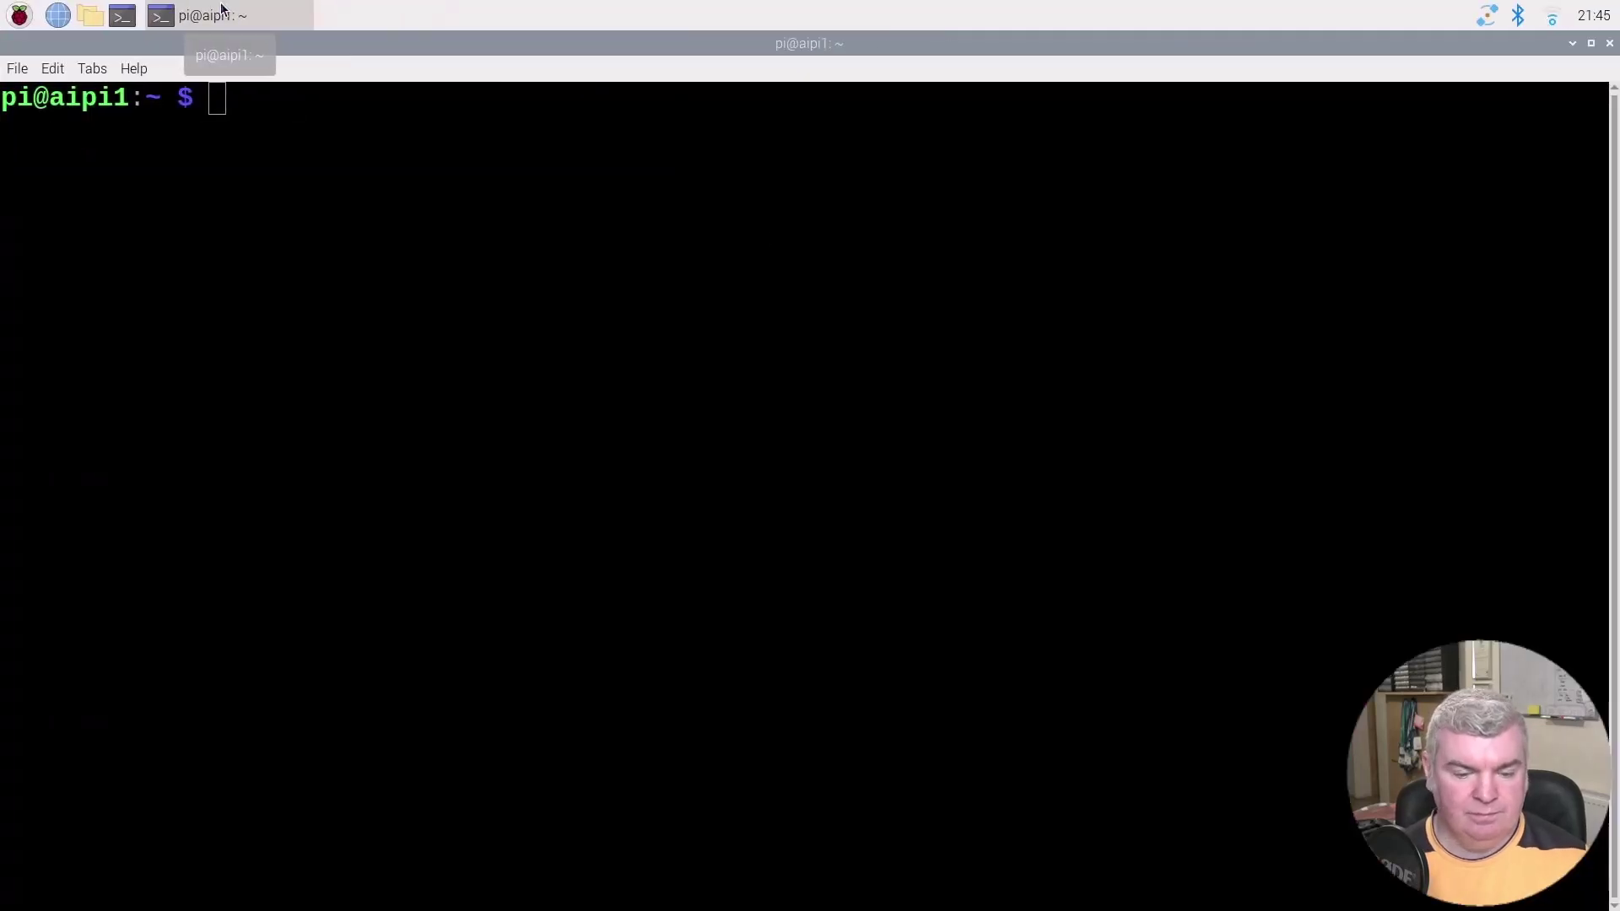
- Paste and run the rpicam-hello -t 0s imx500_mobilenet_ssd.json command in LXTerminal
right_click(815, 346)
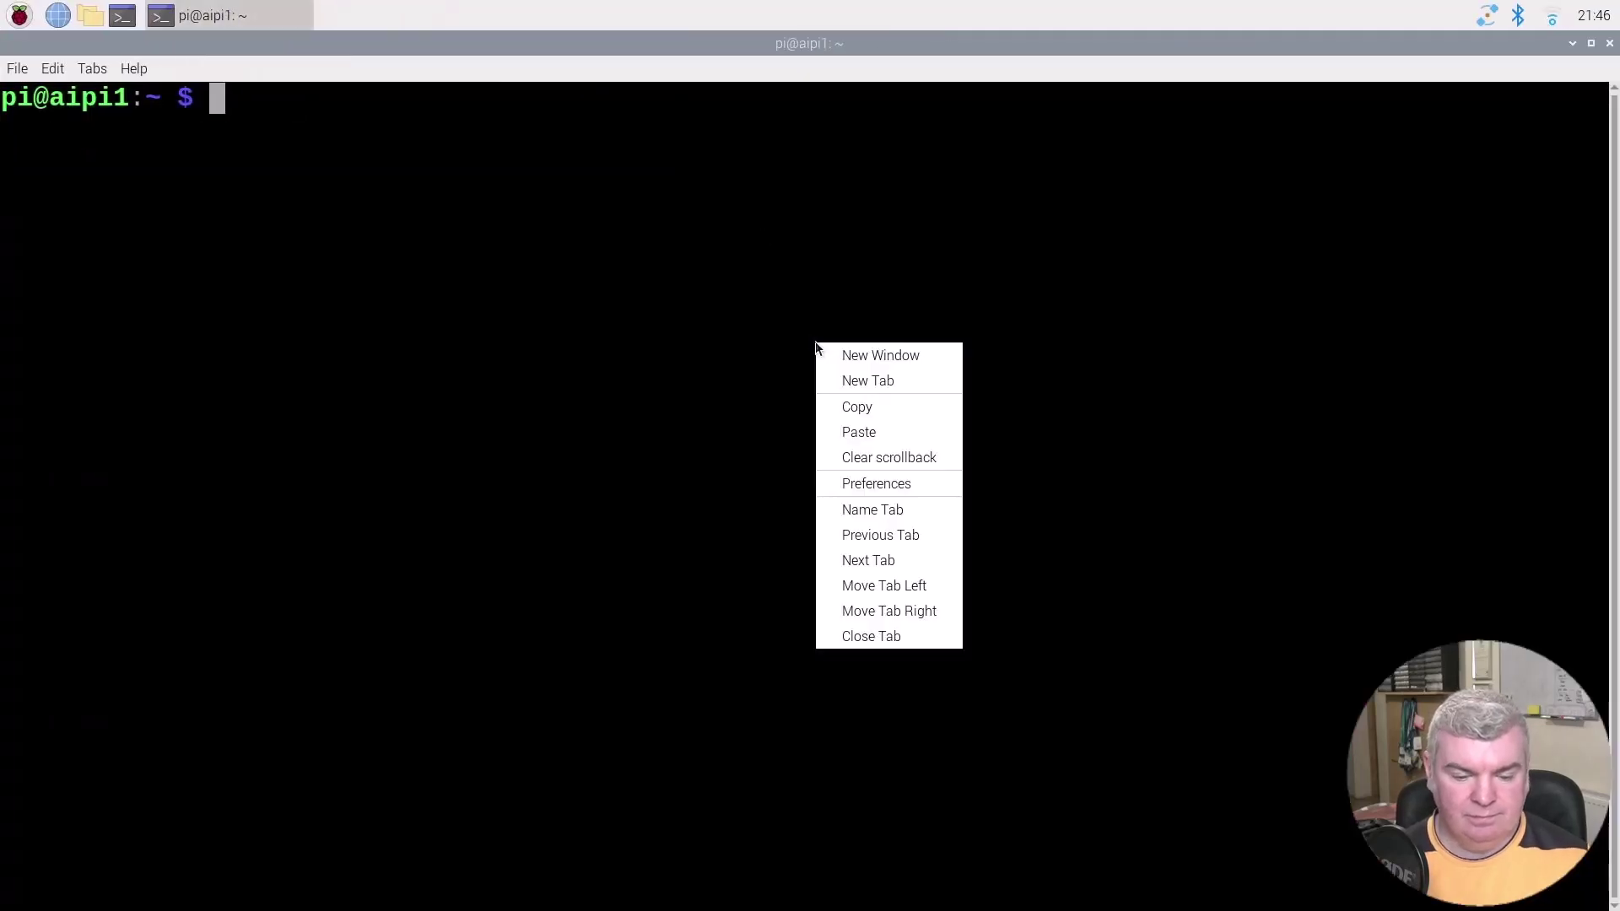
left_click(888, 430)
key("Return")
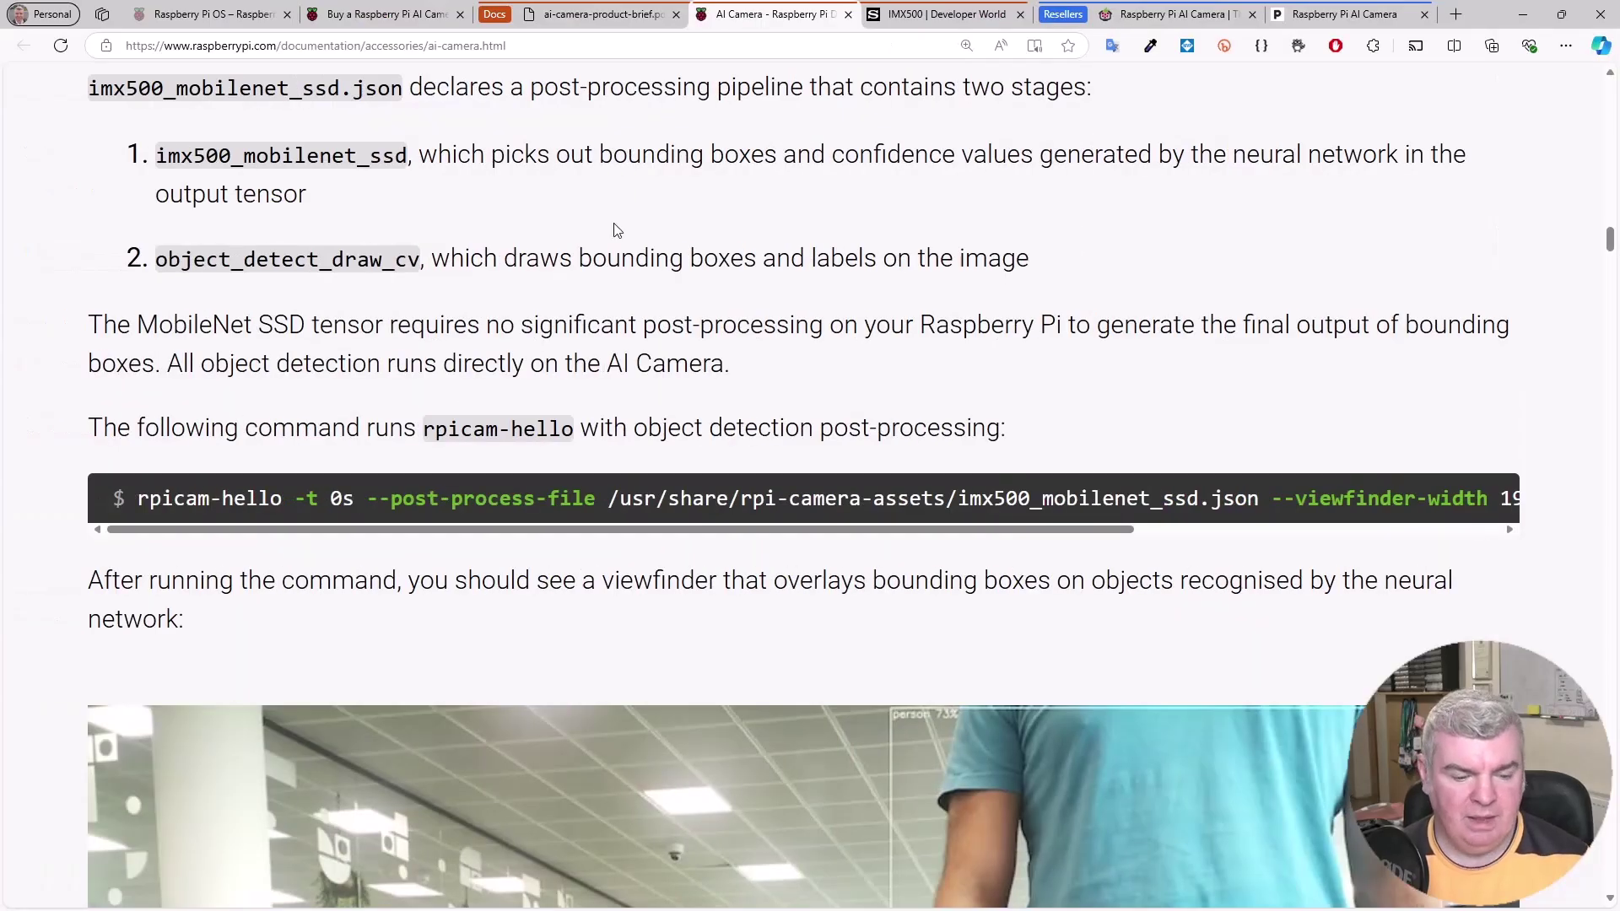
- Copy the rpicam-vid command that records video with object detection overlays
scroll(760, 423, "down", 7)
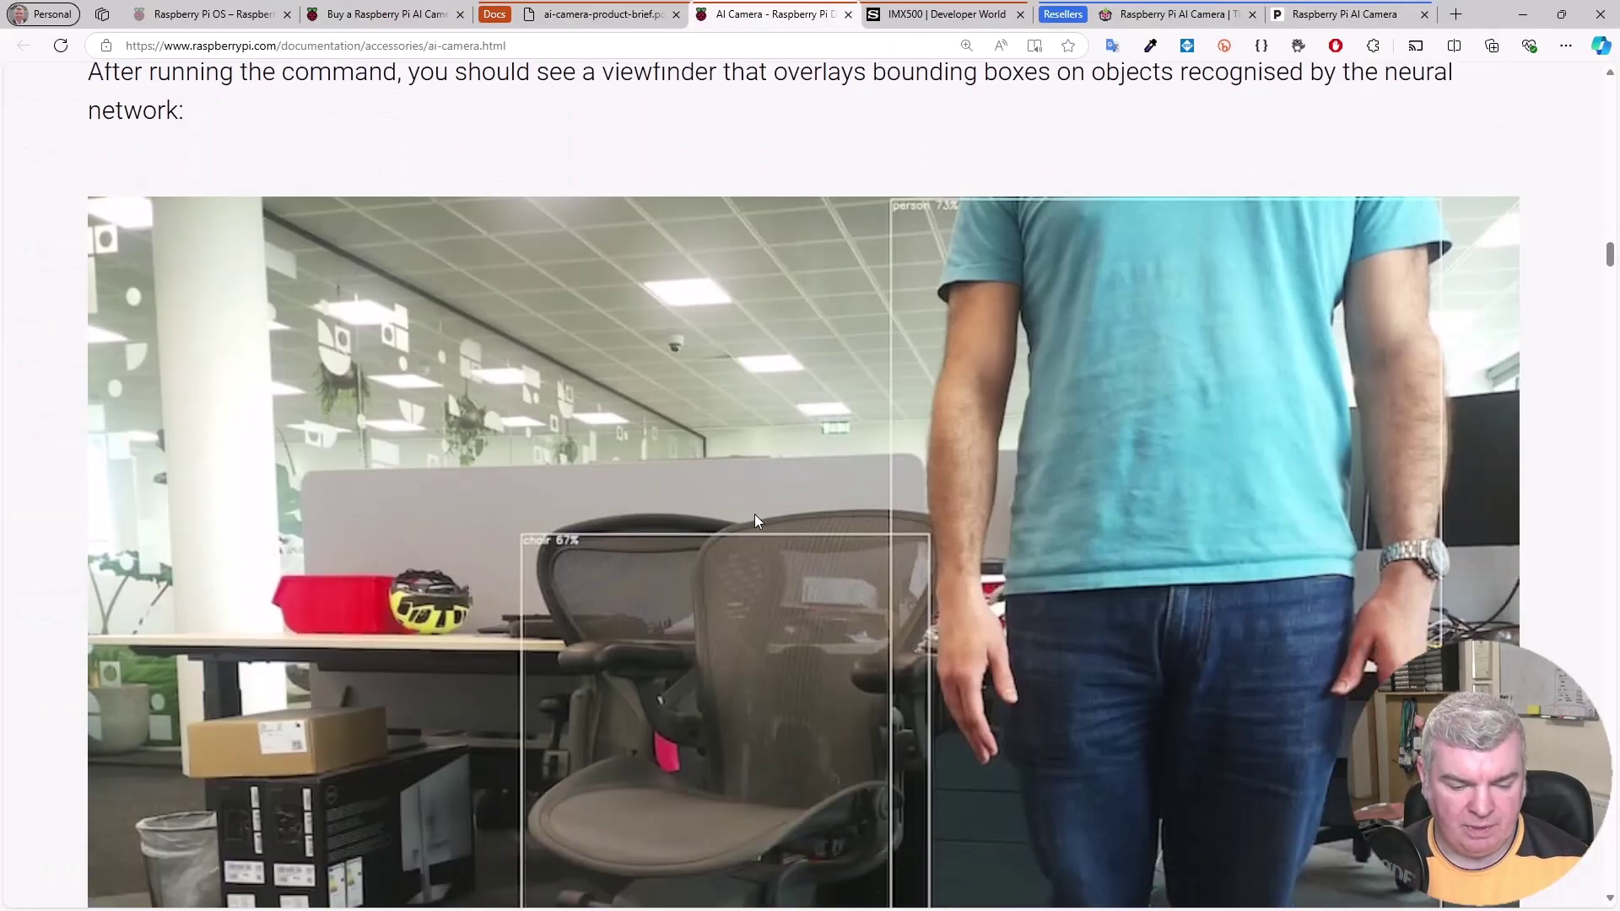
scroll(755, 521, "down", 2)
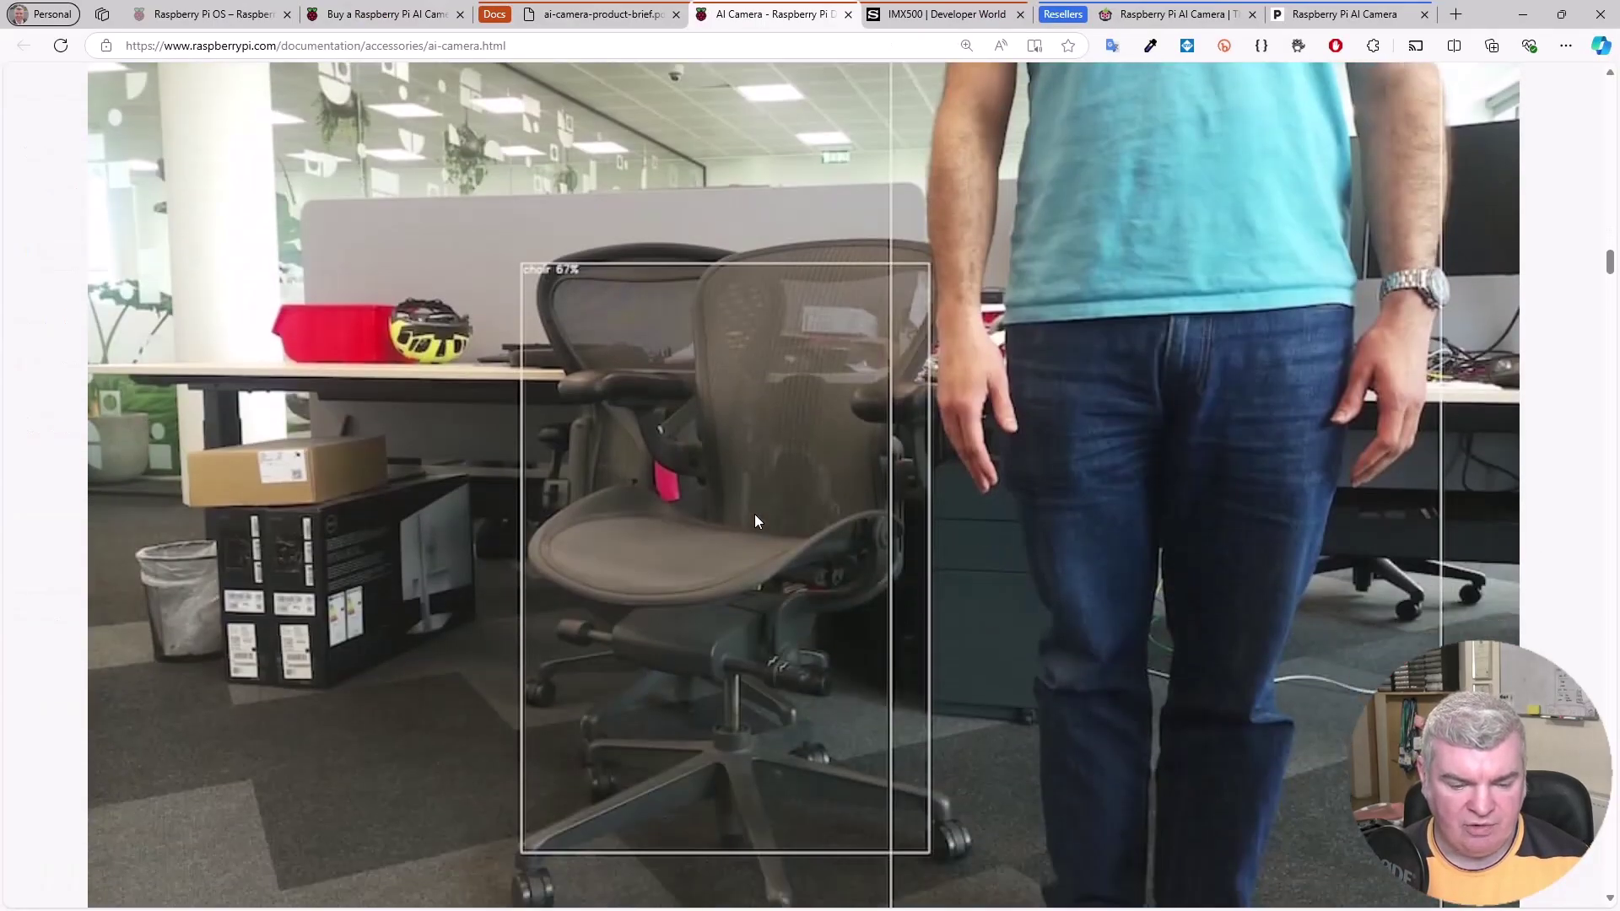
scroll(756, 516, "down", 6)
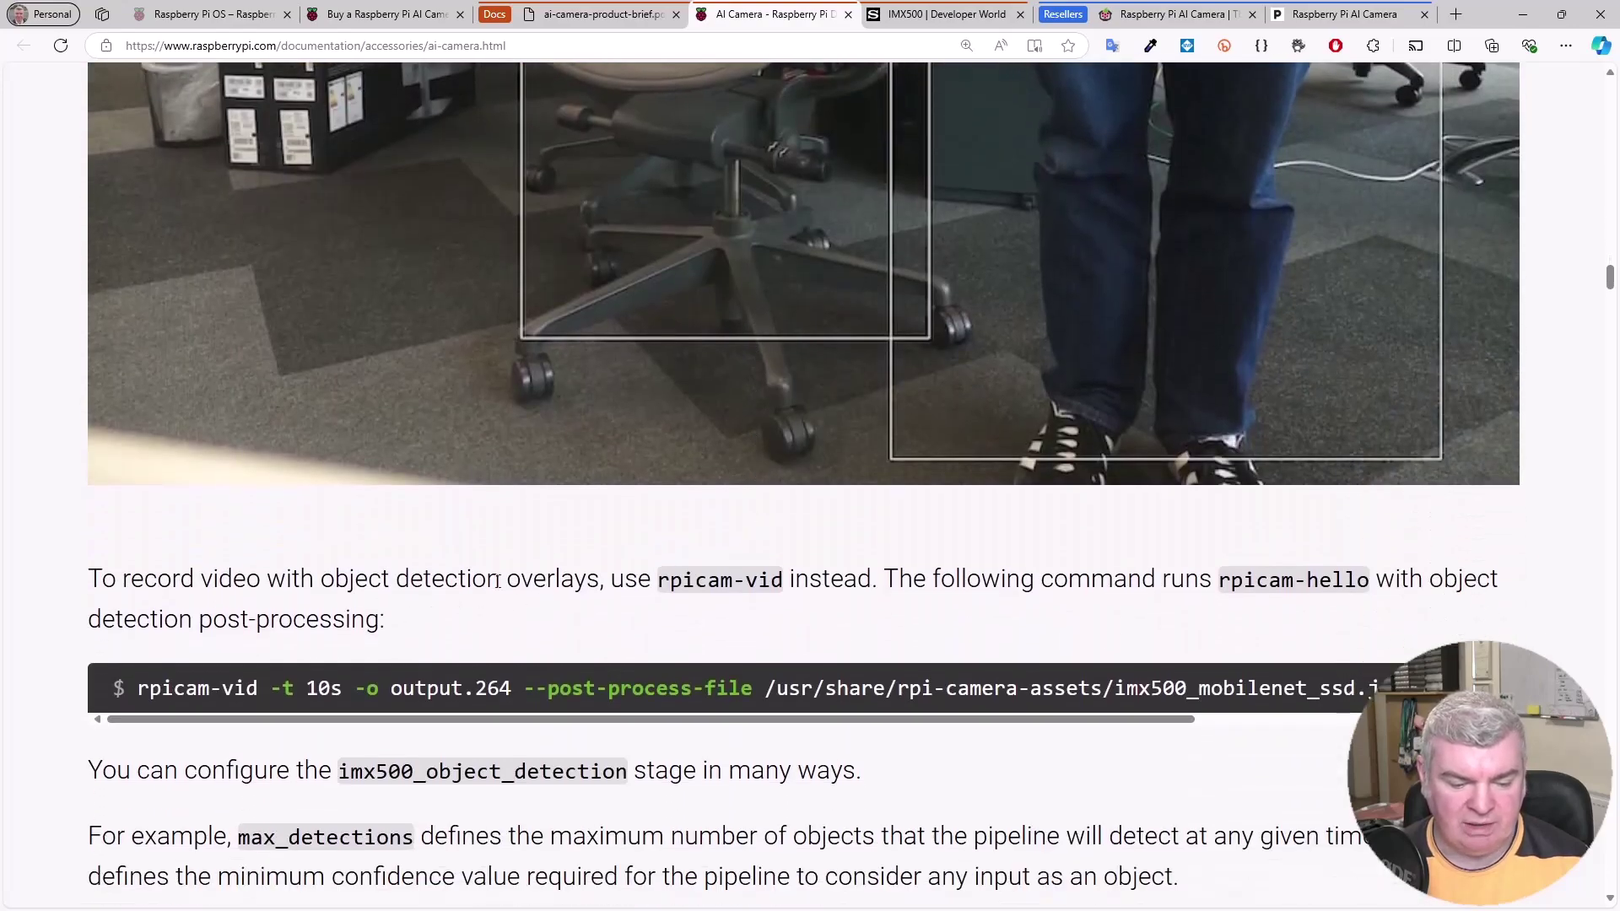
scroll(731, 590, "down", 1)
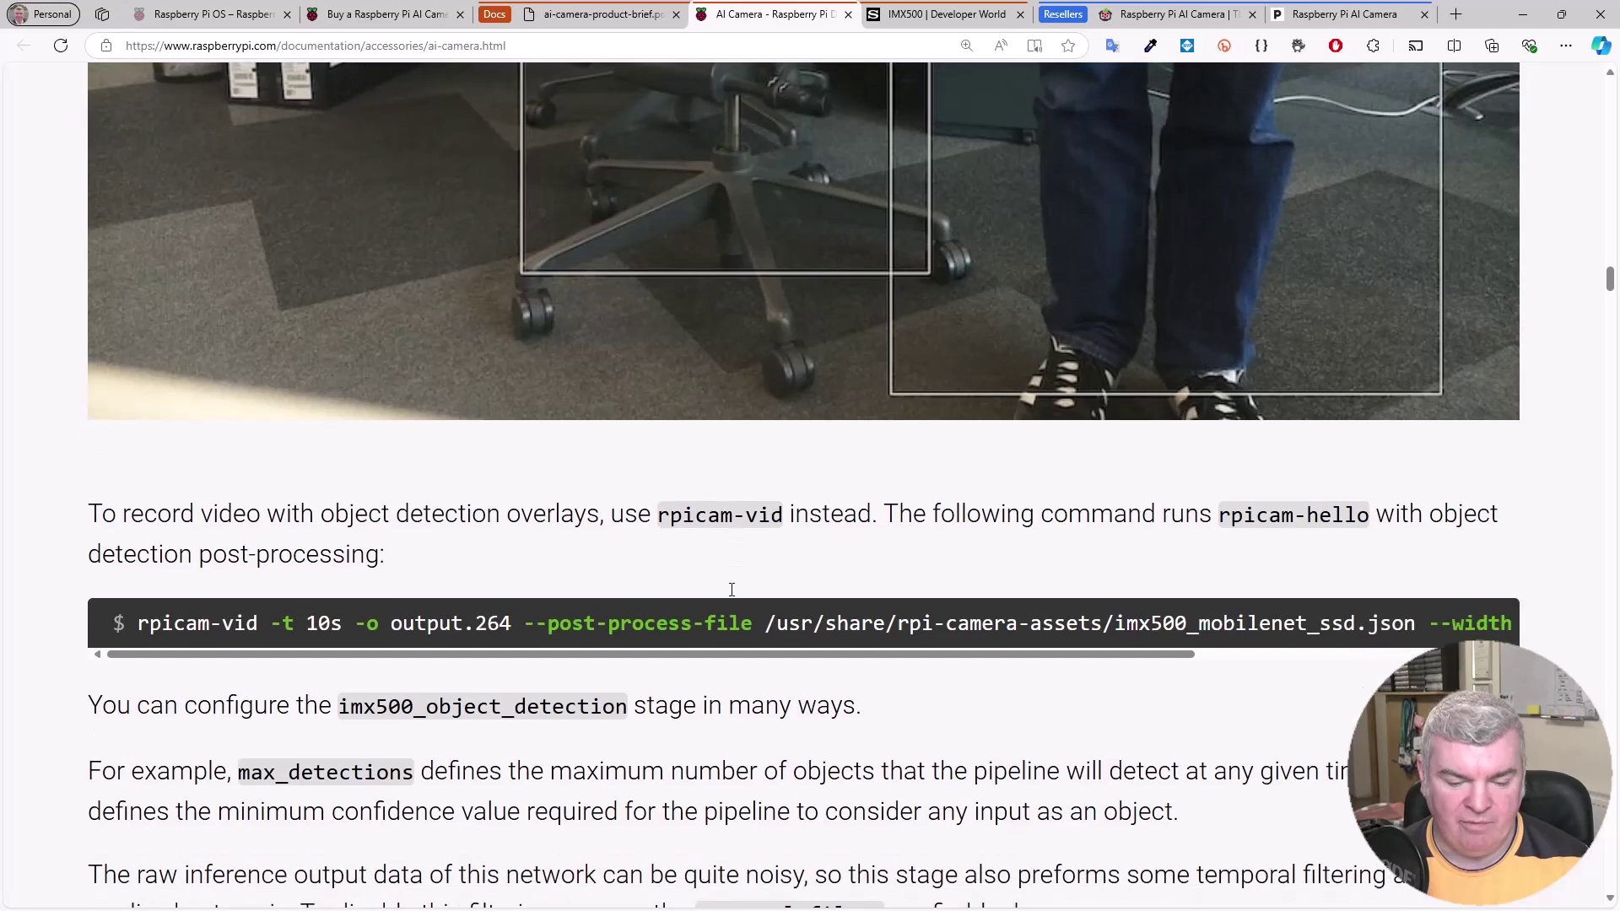
left_click(1460, 604)
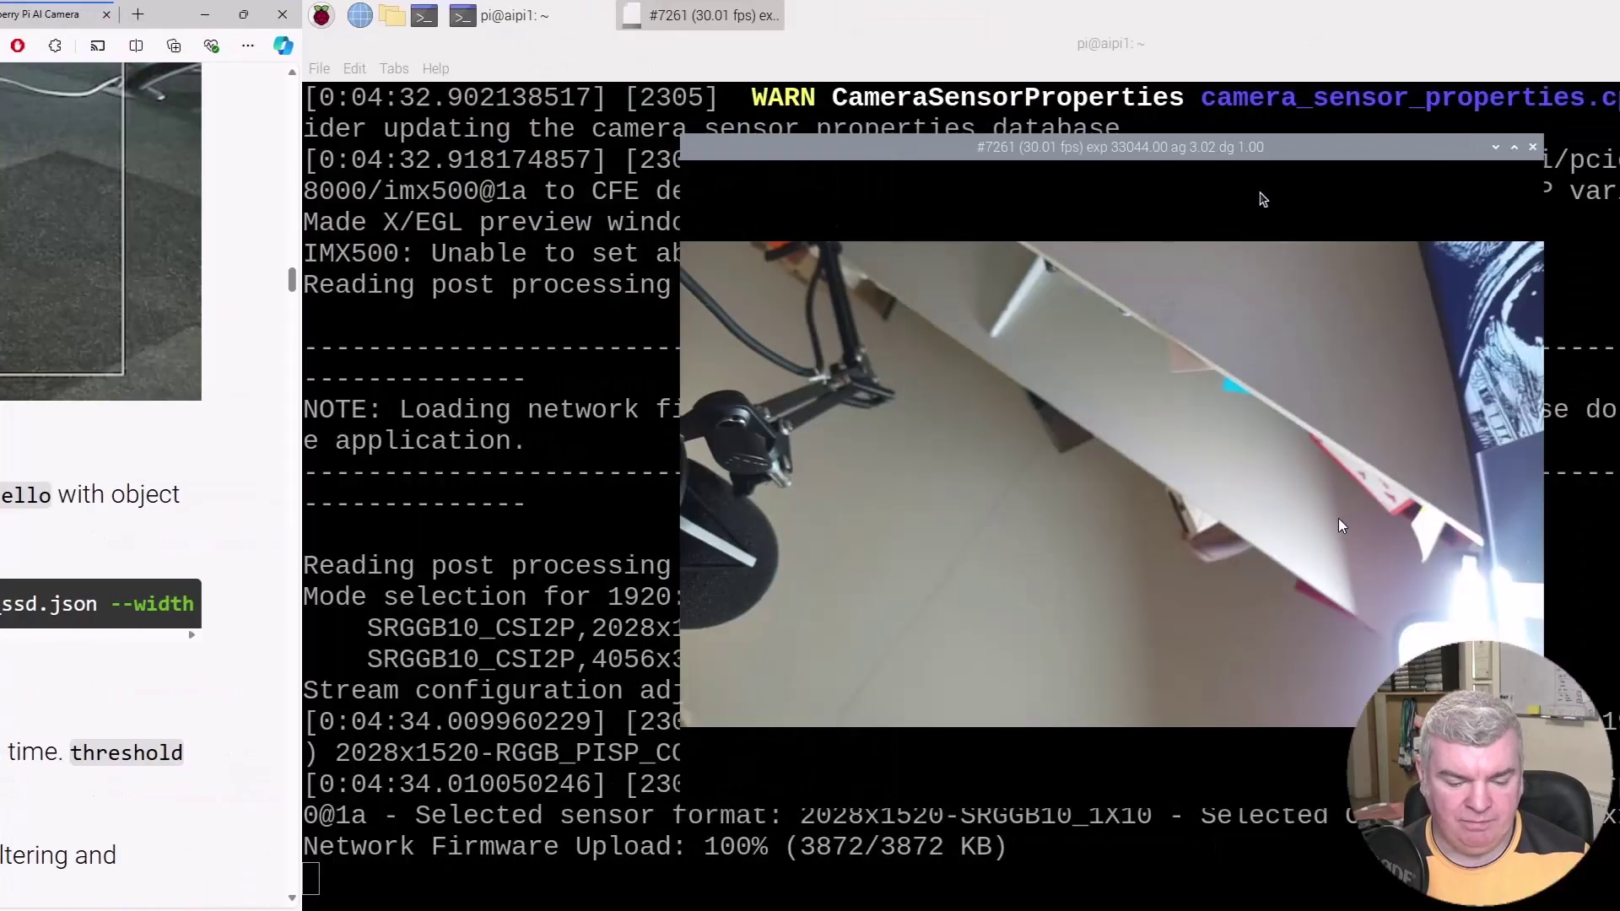
- Run the pasted rpicam-vid command to record a 10-second detection video to output.264, then review its log
key("ctrl+shift+v")
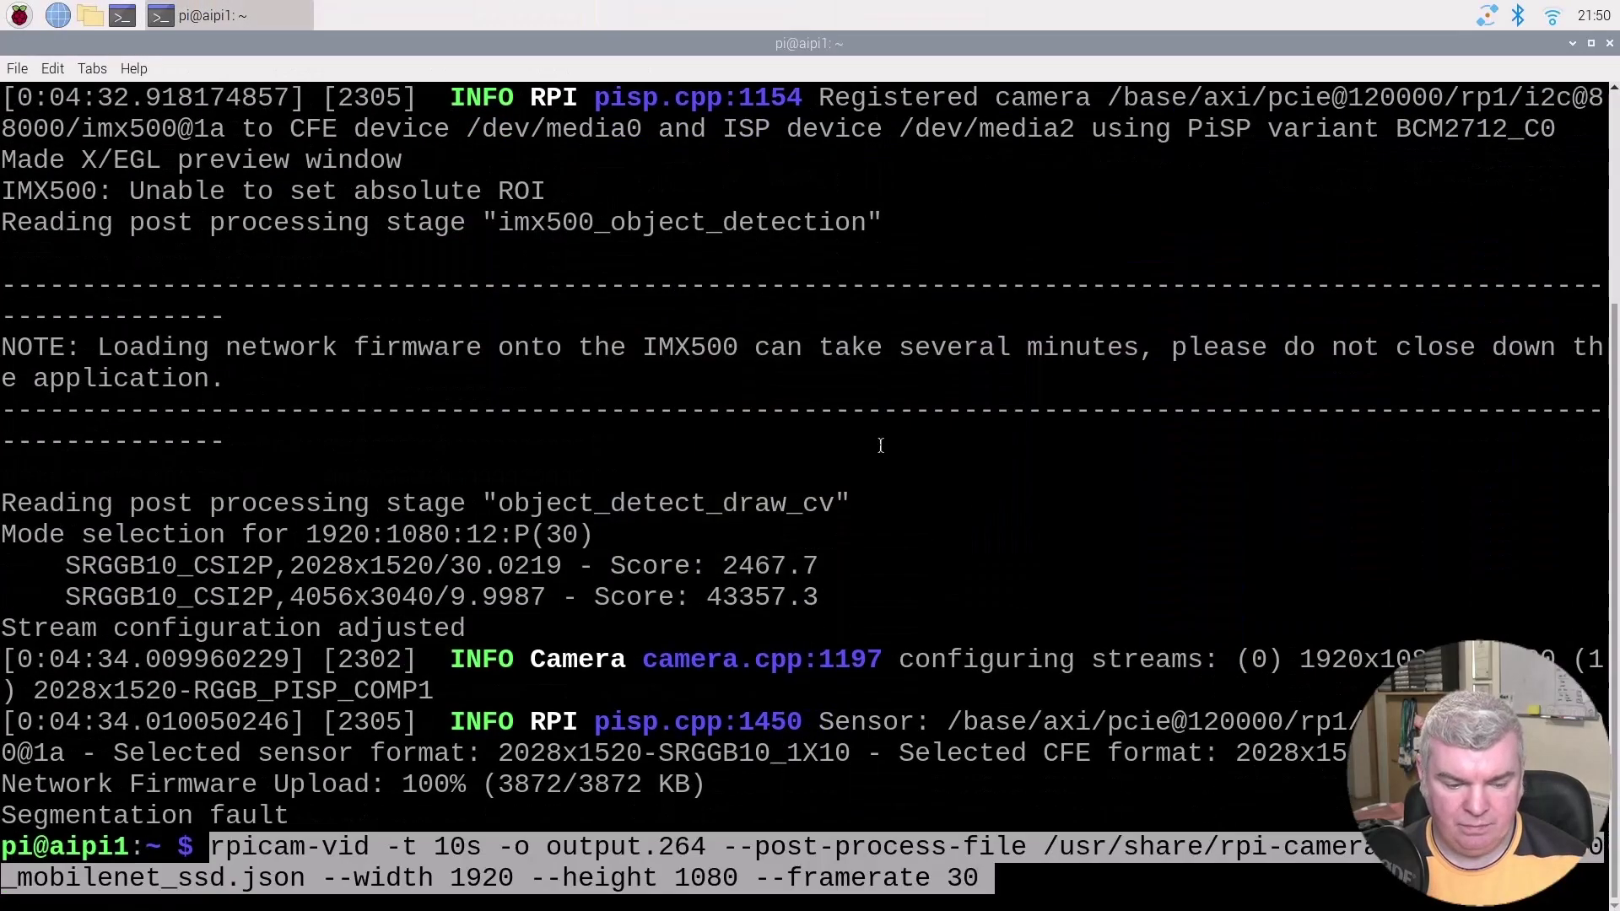
key("Return")
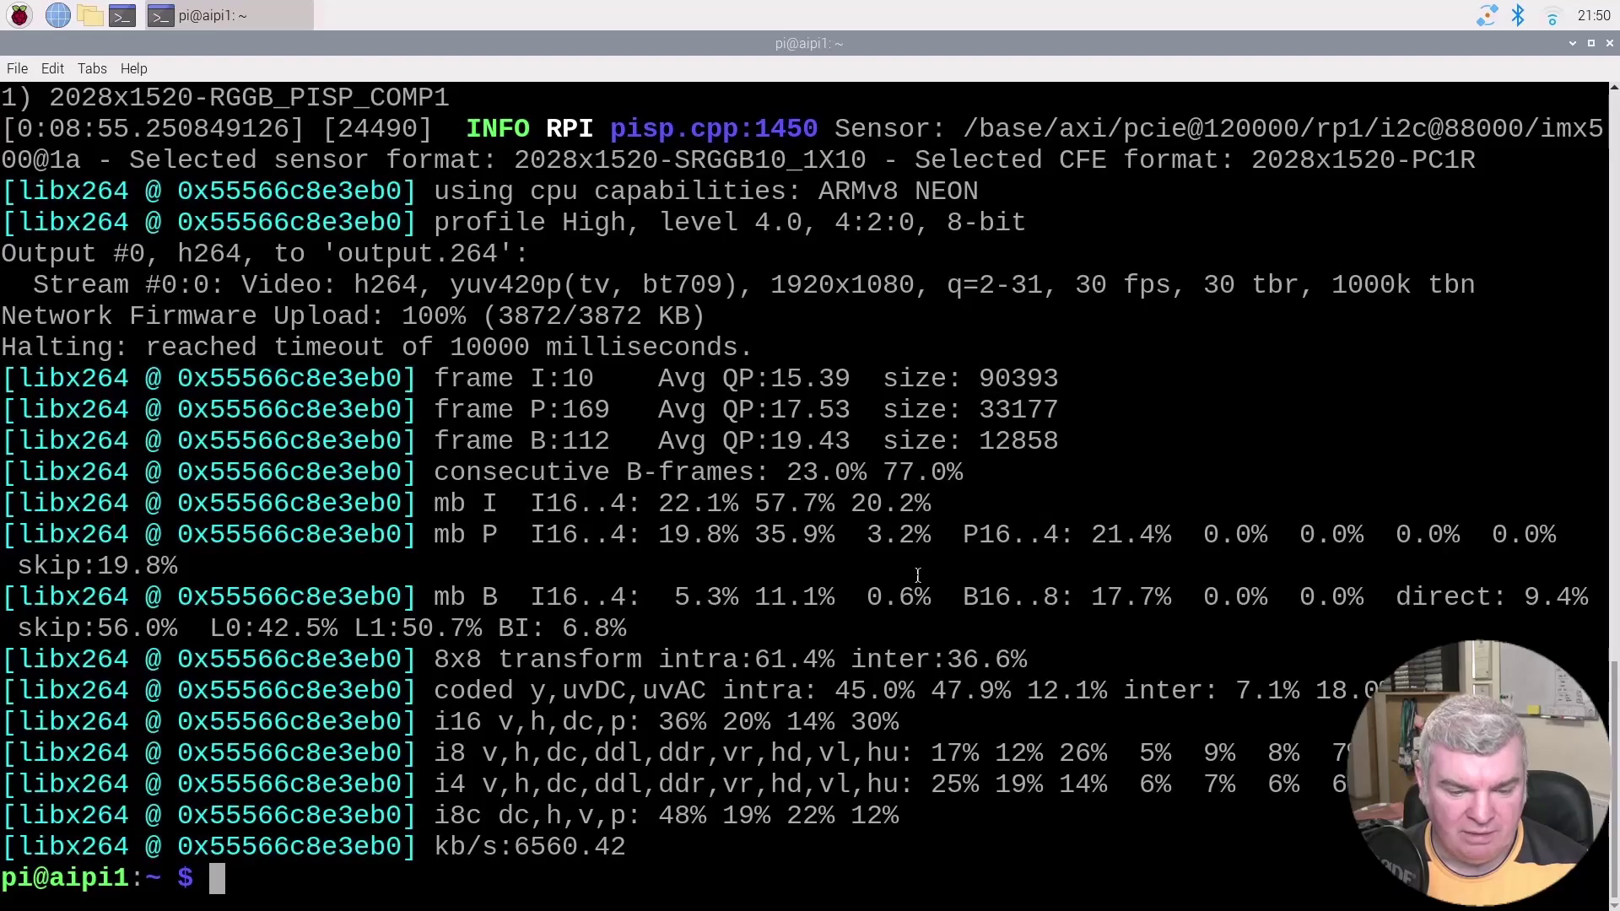
scroll(872, 600, "up", 13)
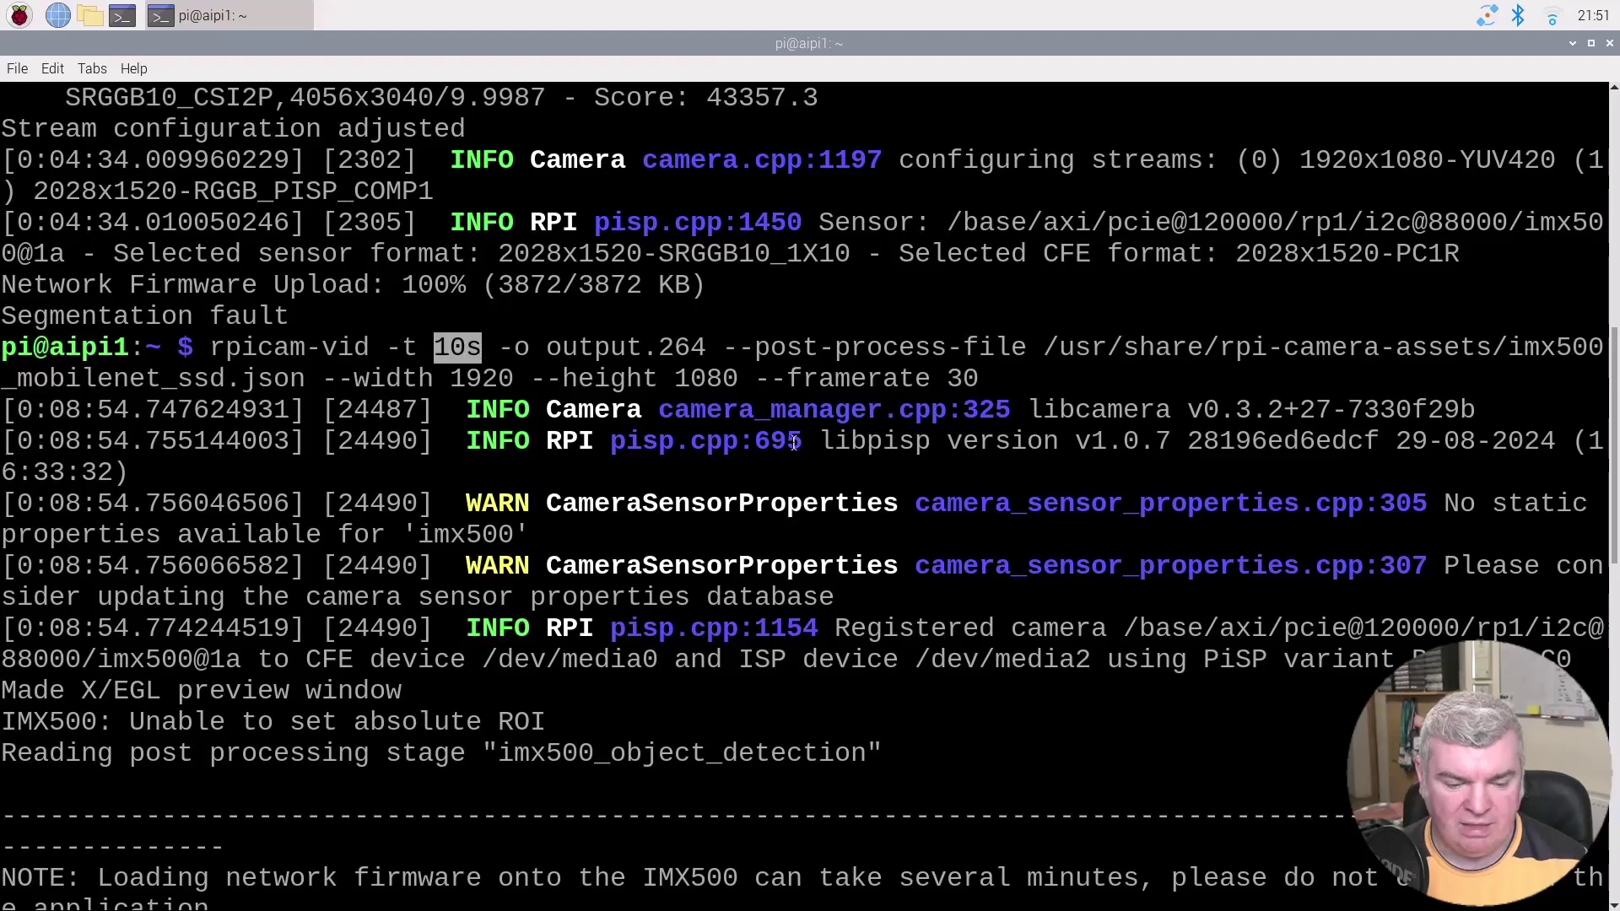
scroll(794, 443, "down", 12)
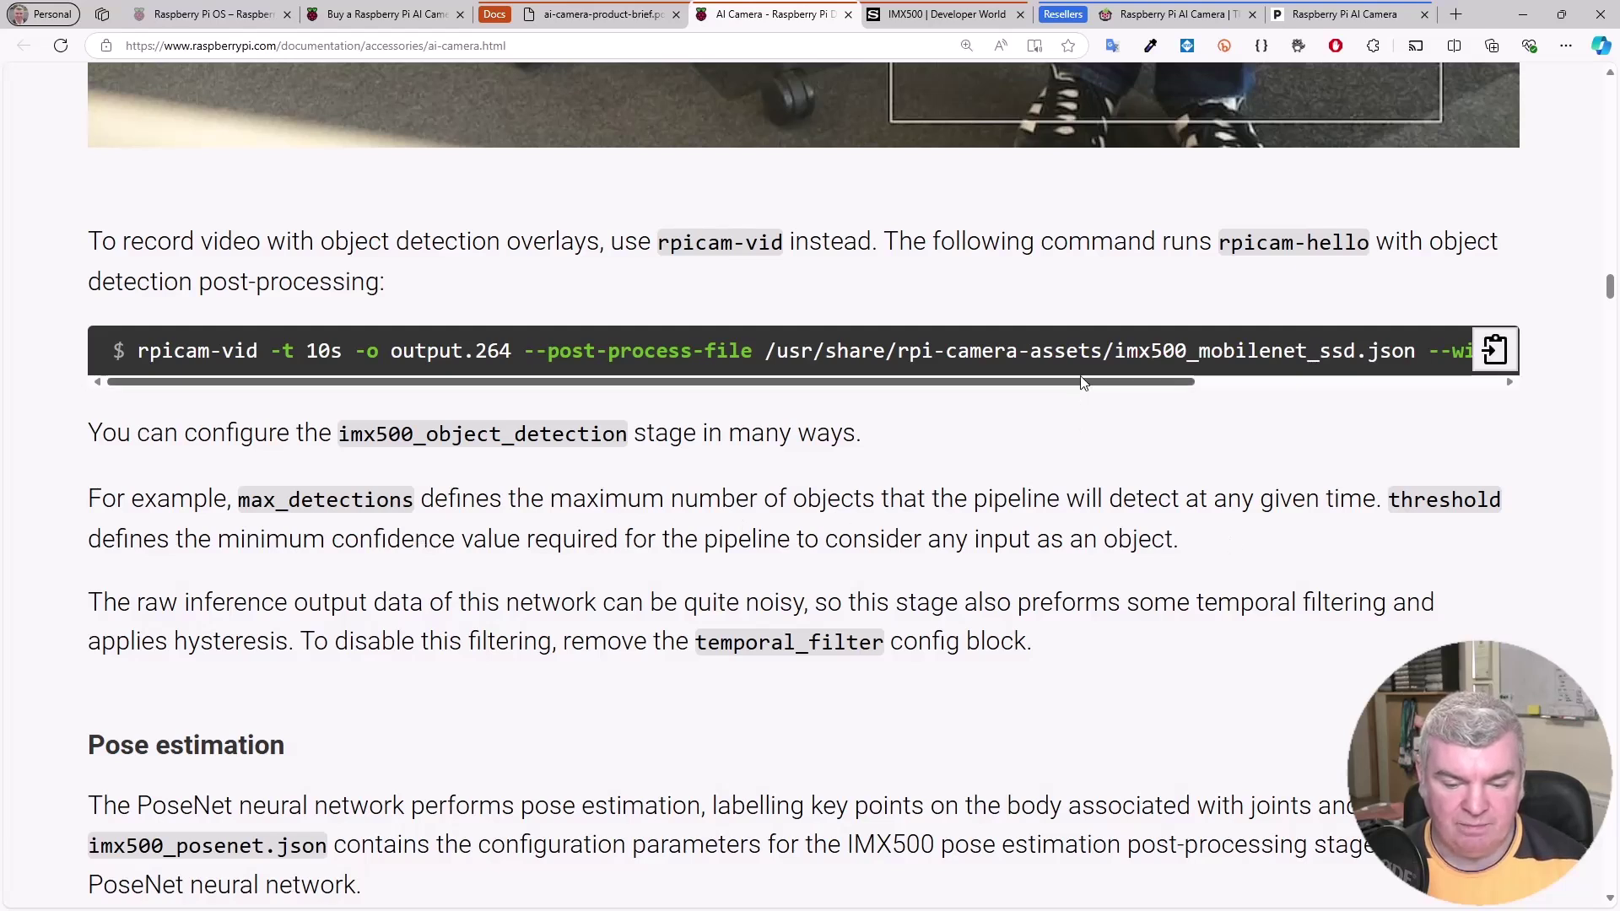
- Copy the rpicam-hello pose estimation command from the Pose estimation section
scroll(1083, 383, "down", 6)
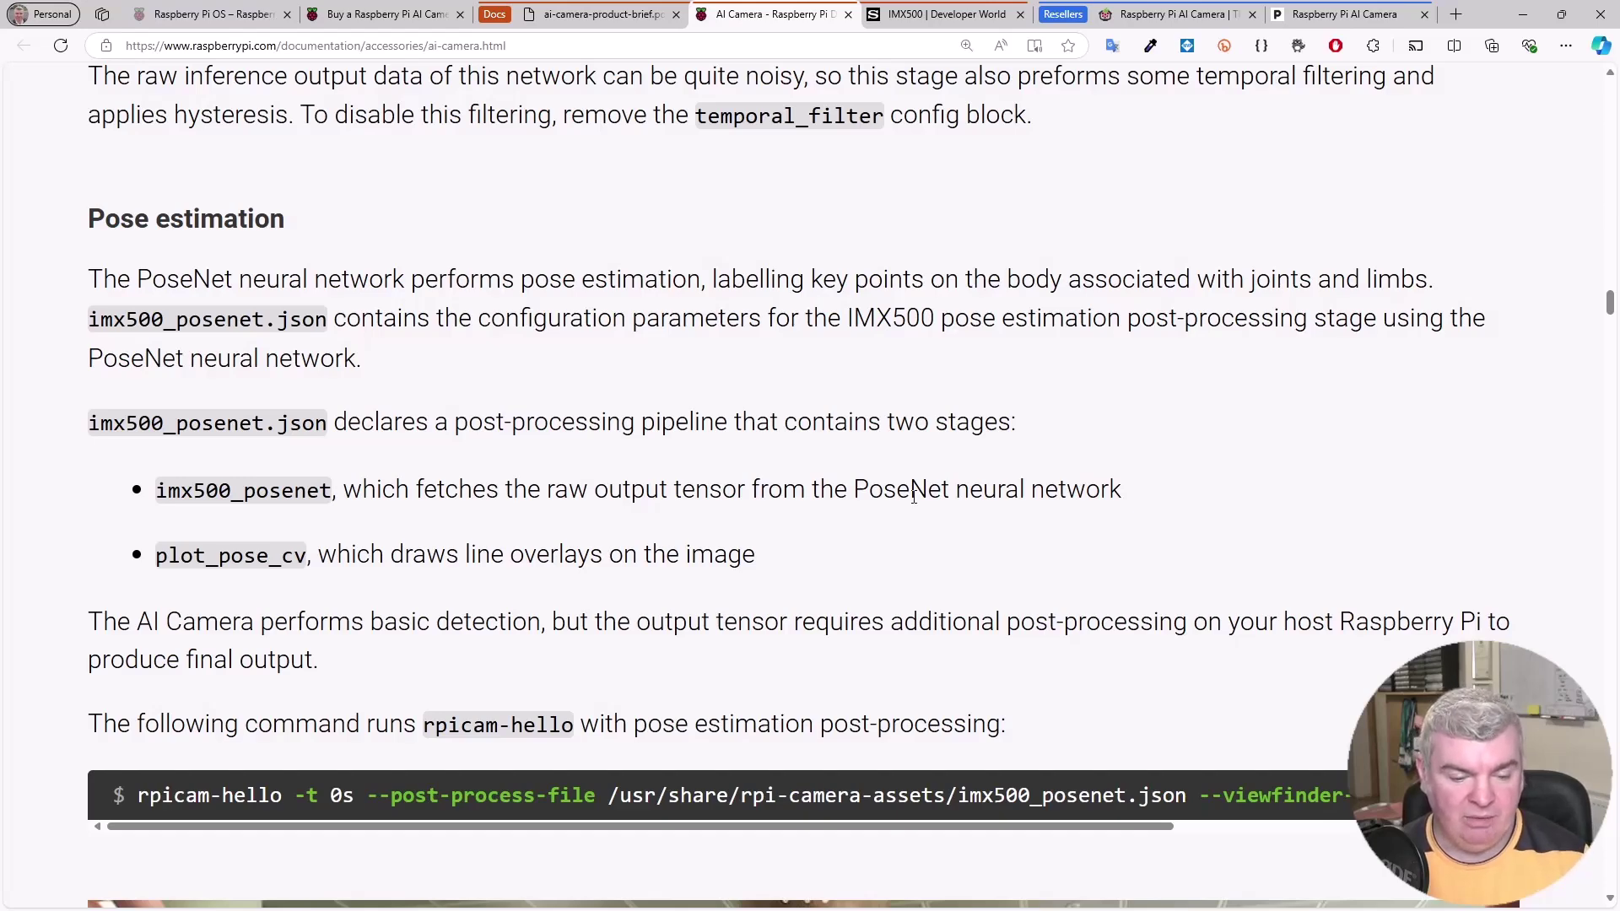
scroll(913, 498, "down", 6)
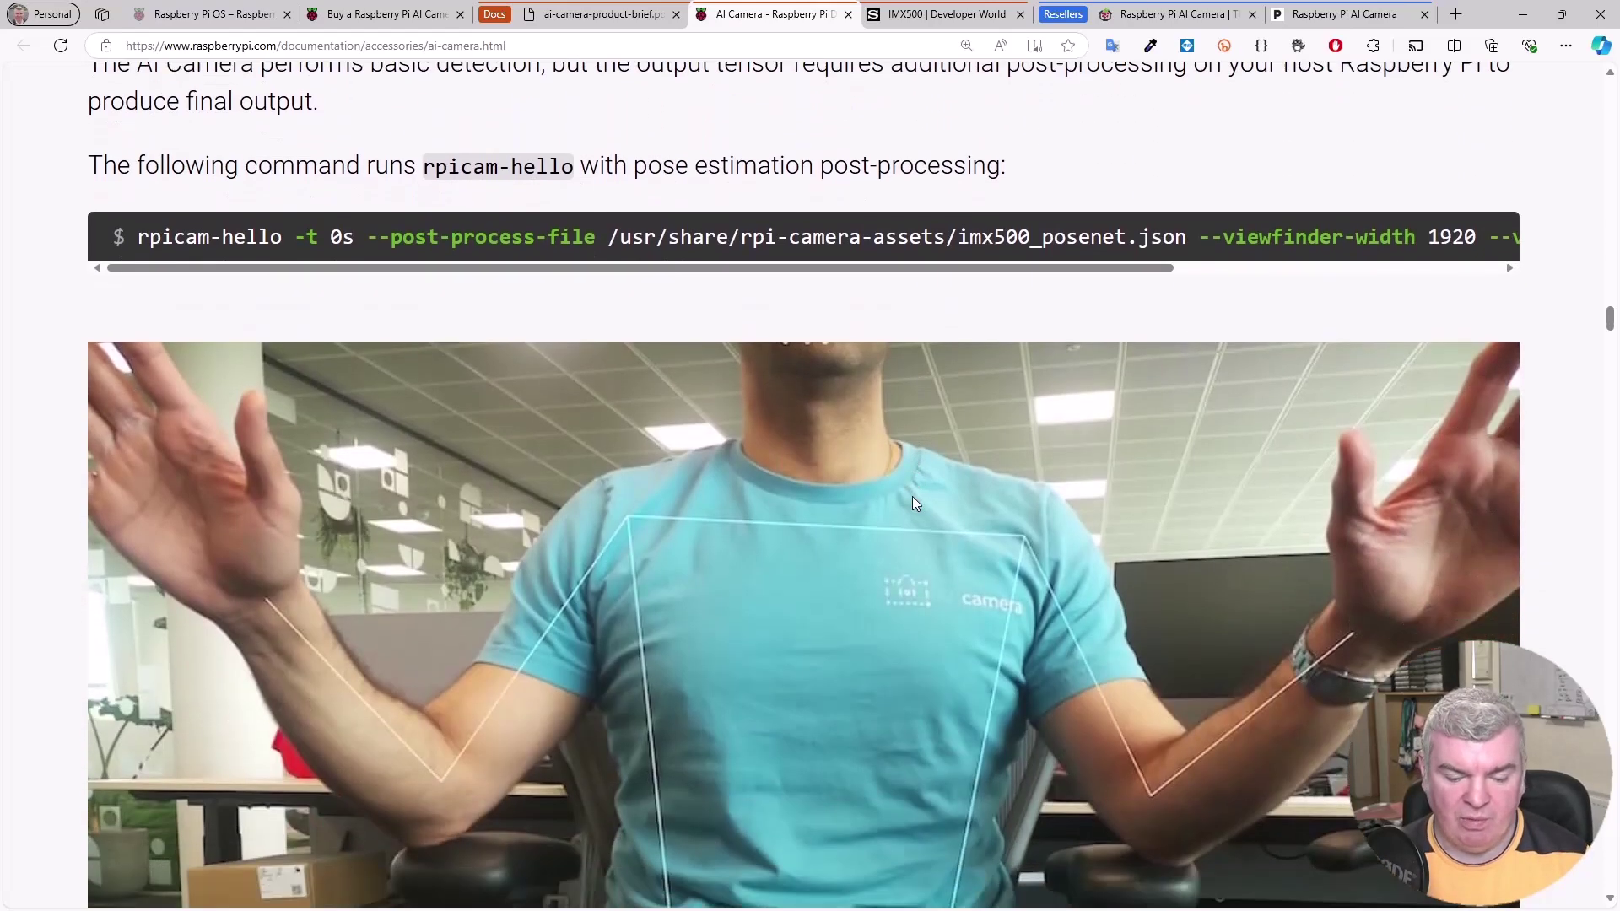
scroll(913, 498, "down", 3)
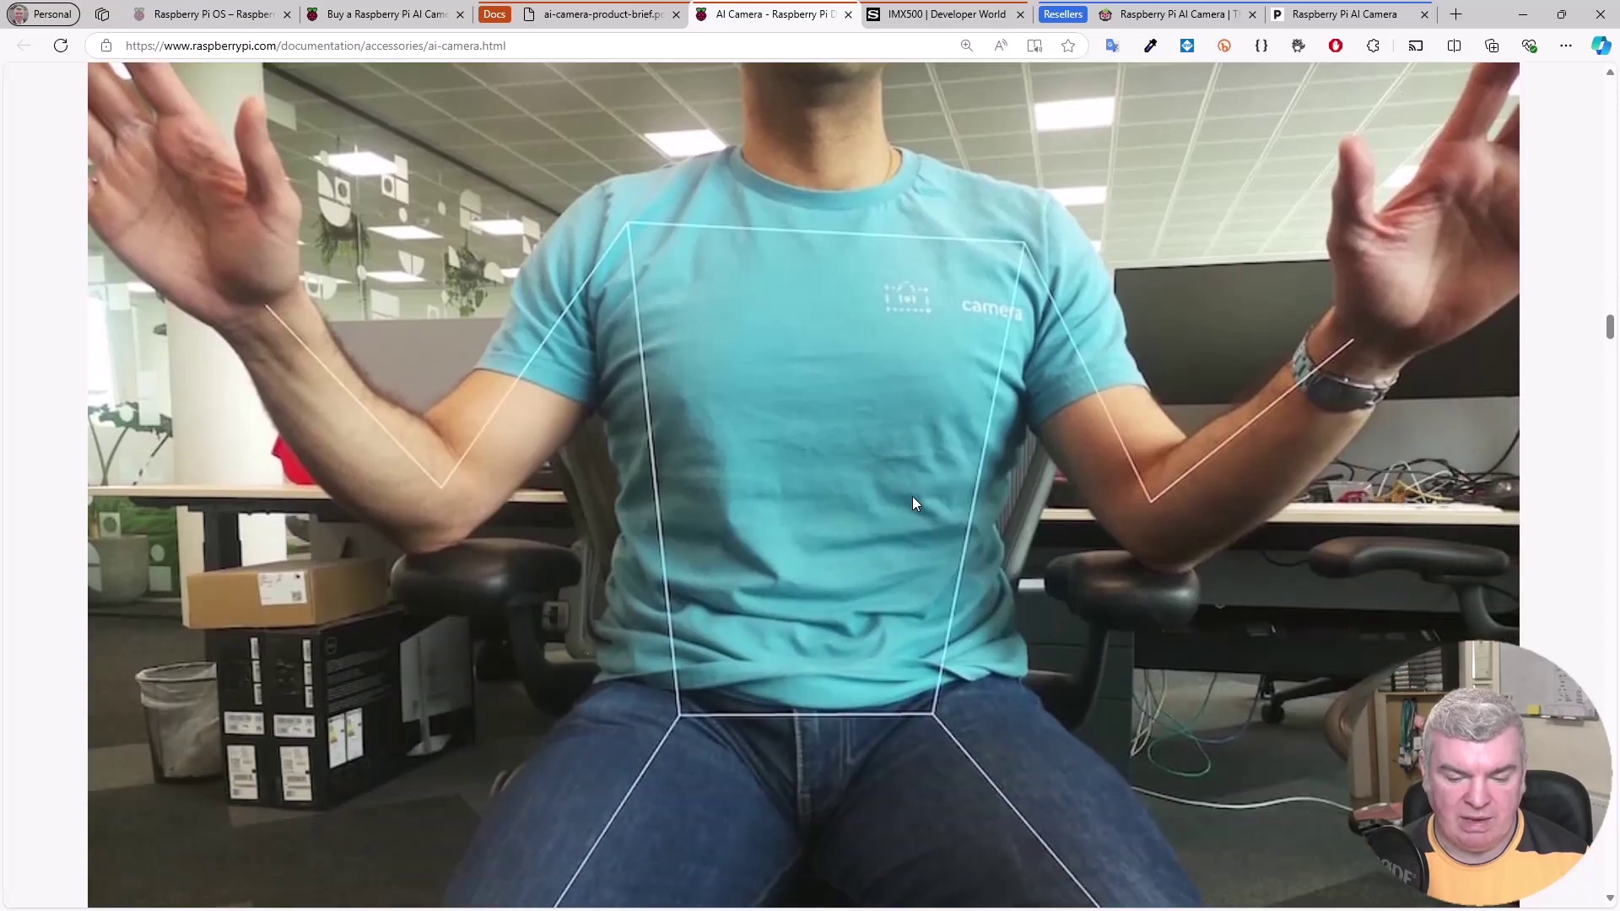
scroll(913, 503, "up", 1)
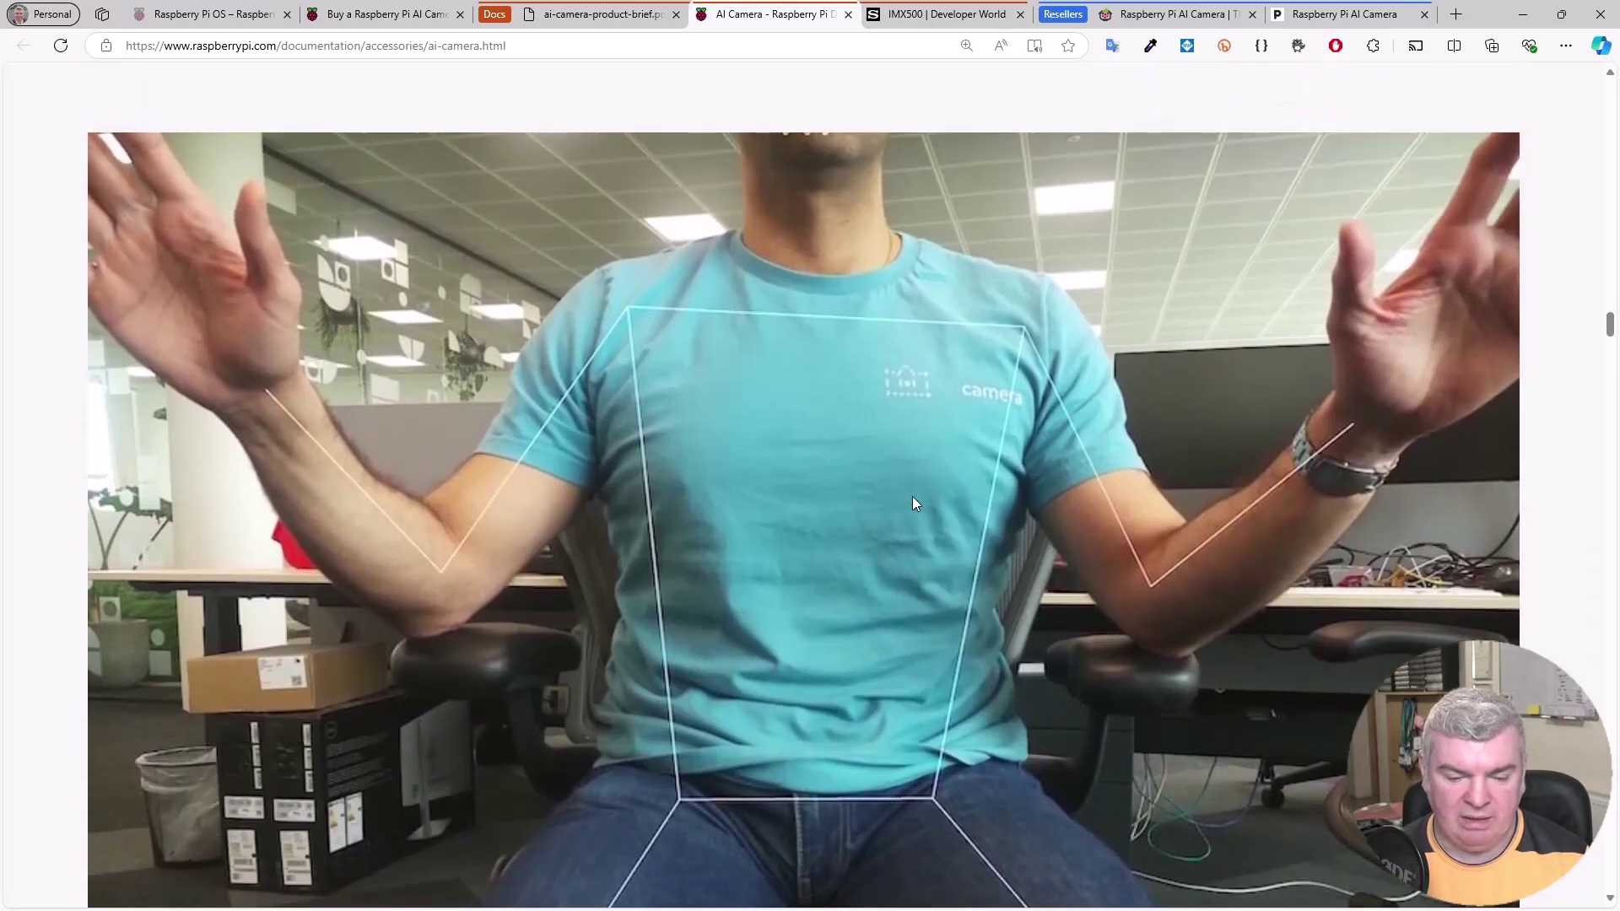
scroll(913, 504, "up", 3)
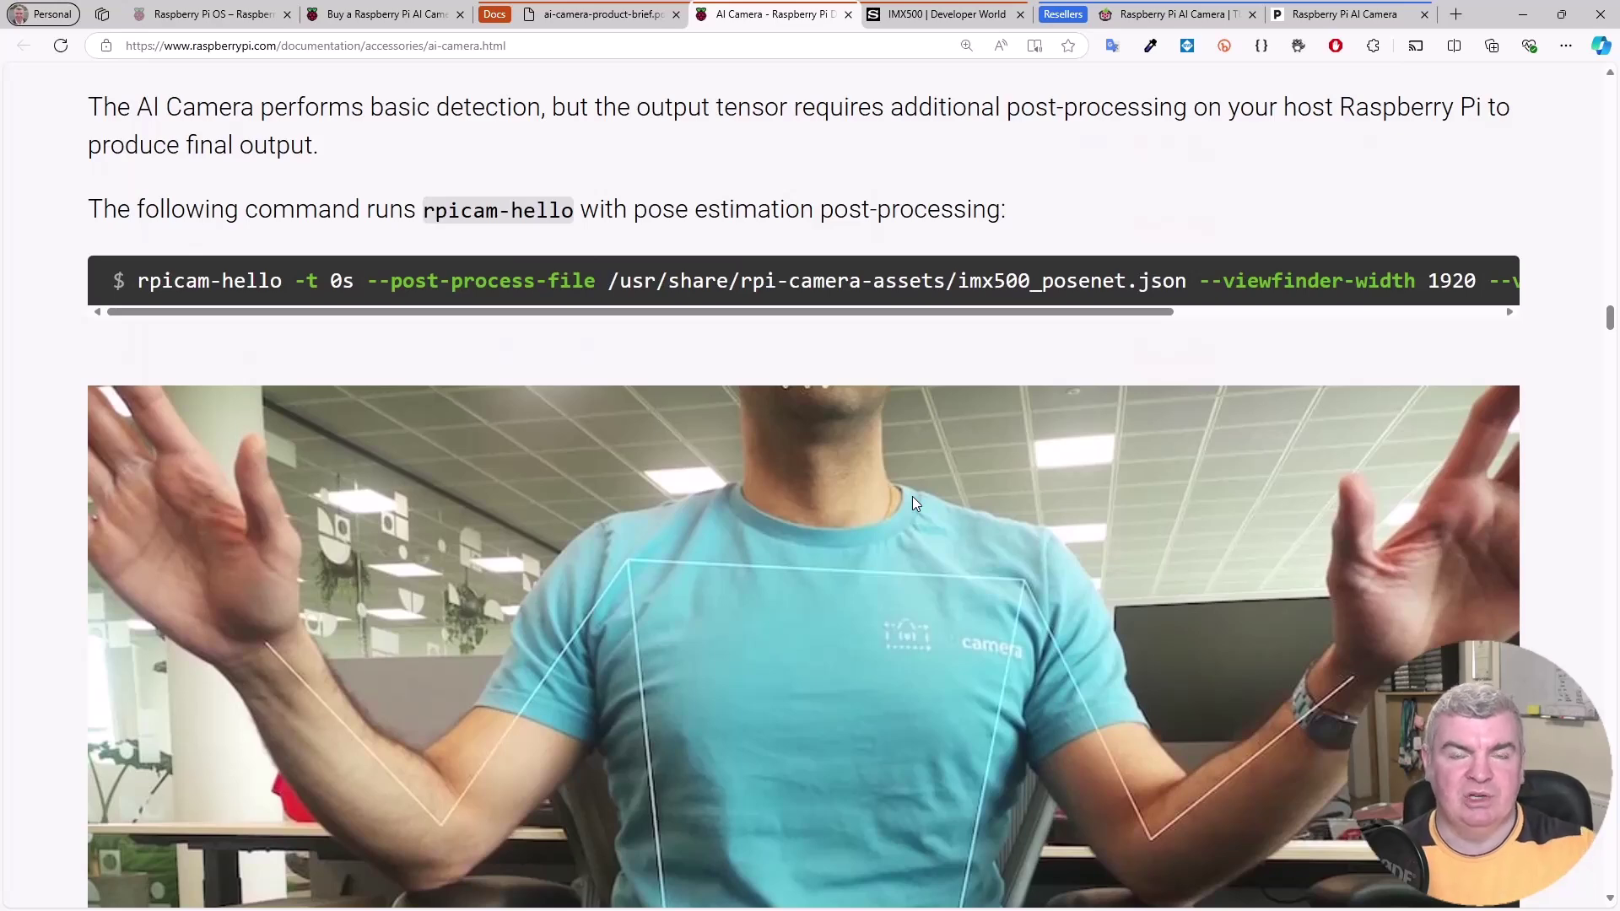
scroll(913, 498, "up", 5)
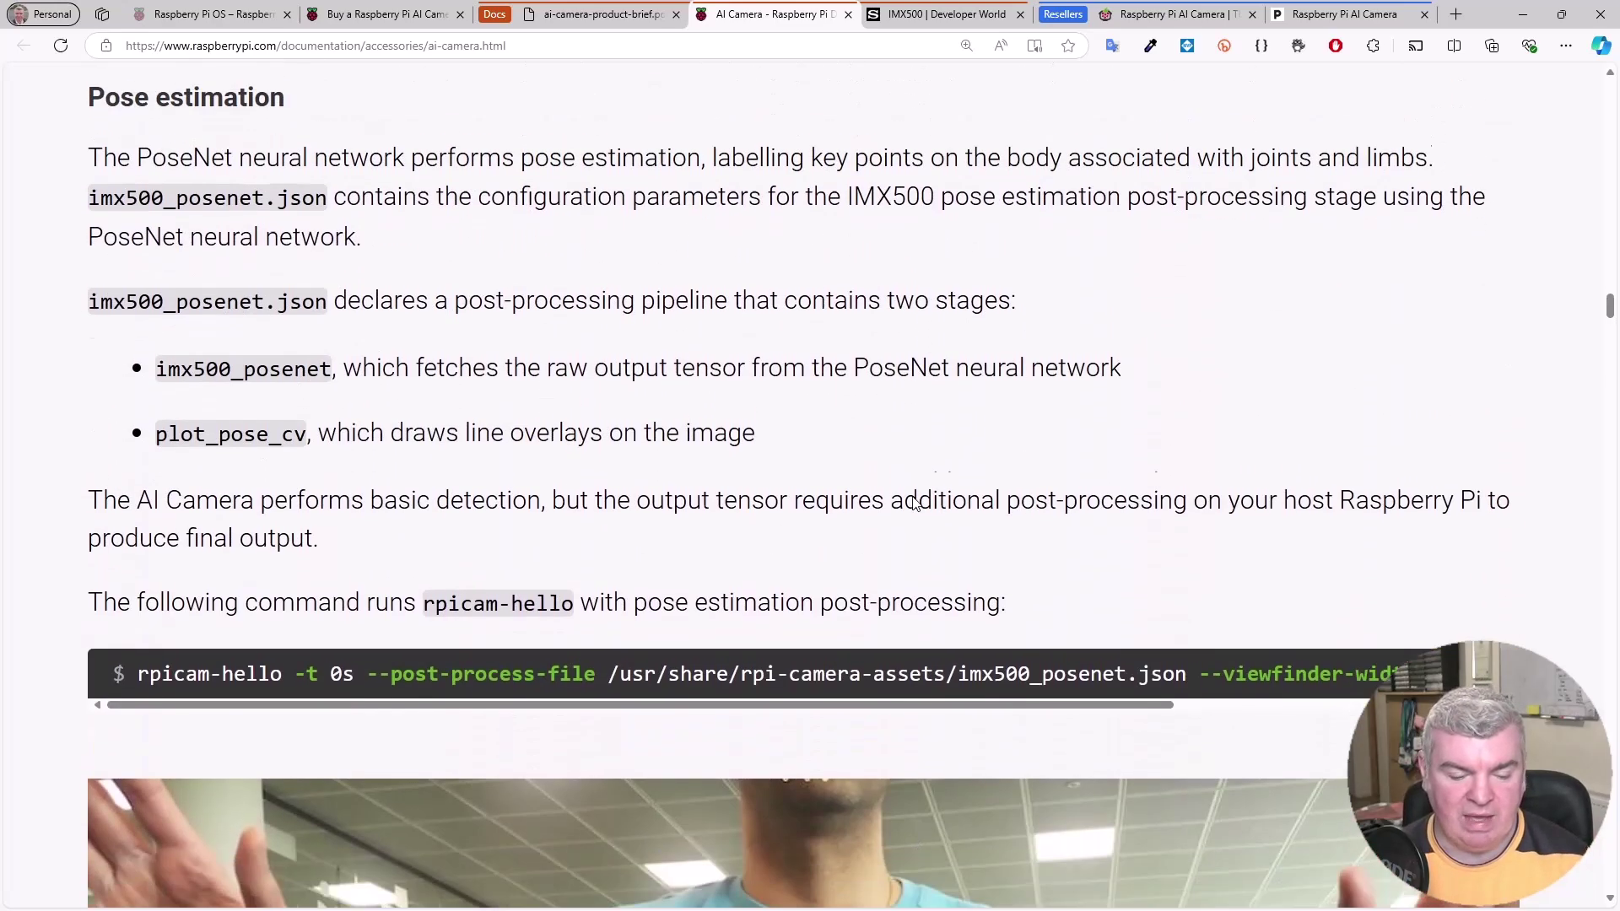
scroll(936, 532, "down", 1)
left_click(1494, 638)
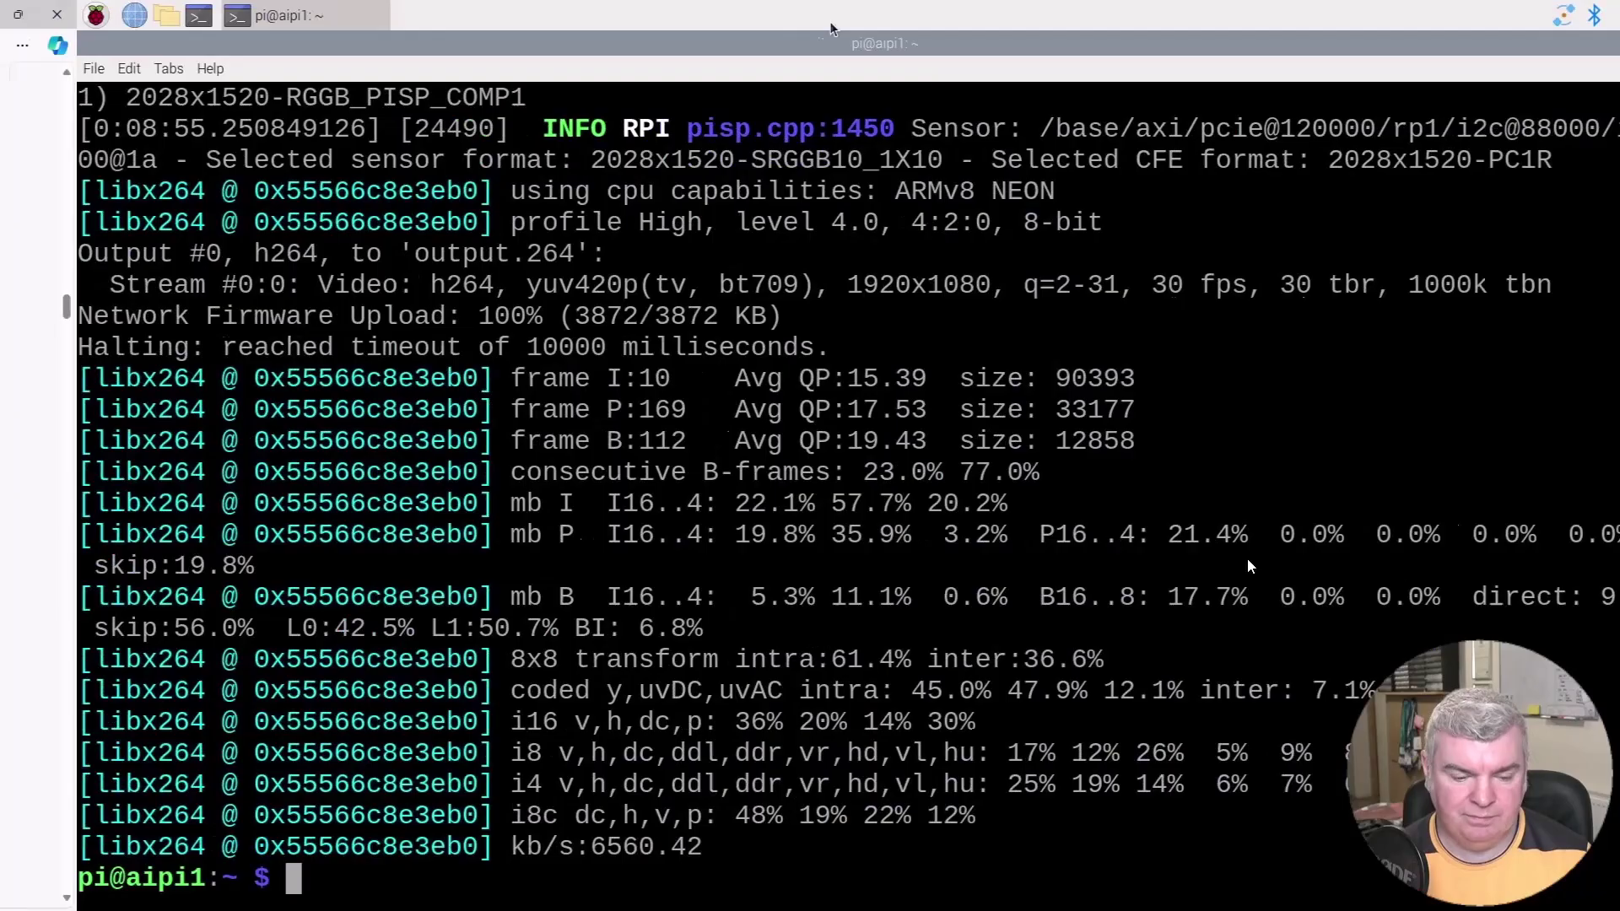
- Run the pasted rpicam-hello pose estimation preview, then close its live preview window
key("ctrl+shift+v")
key("Return")
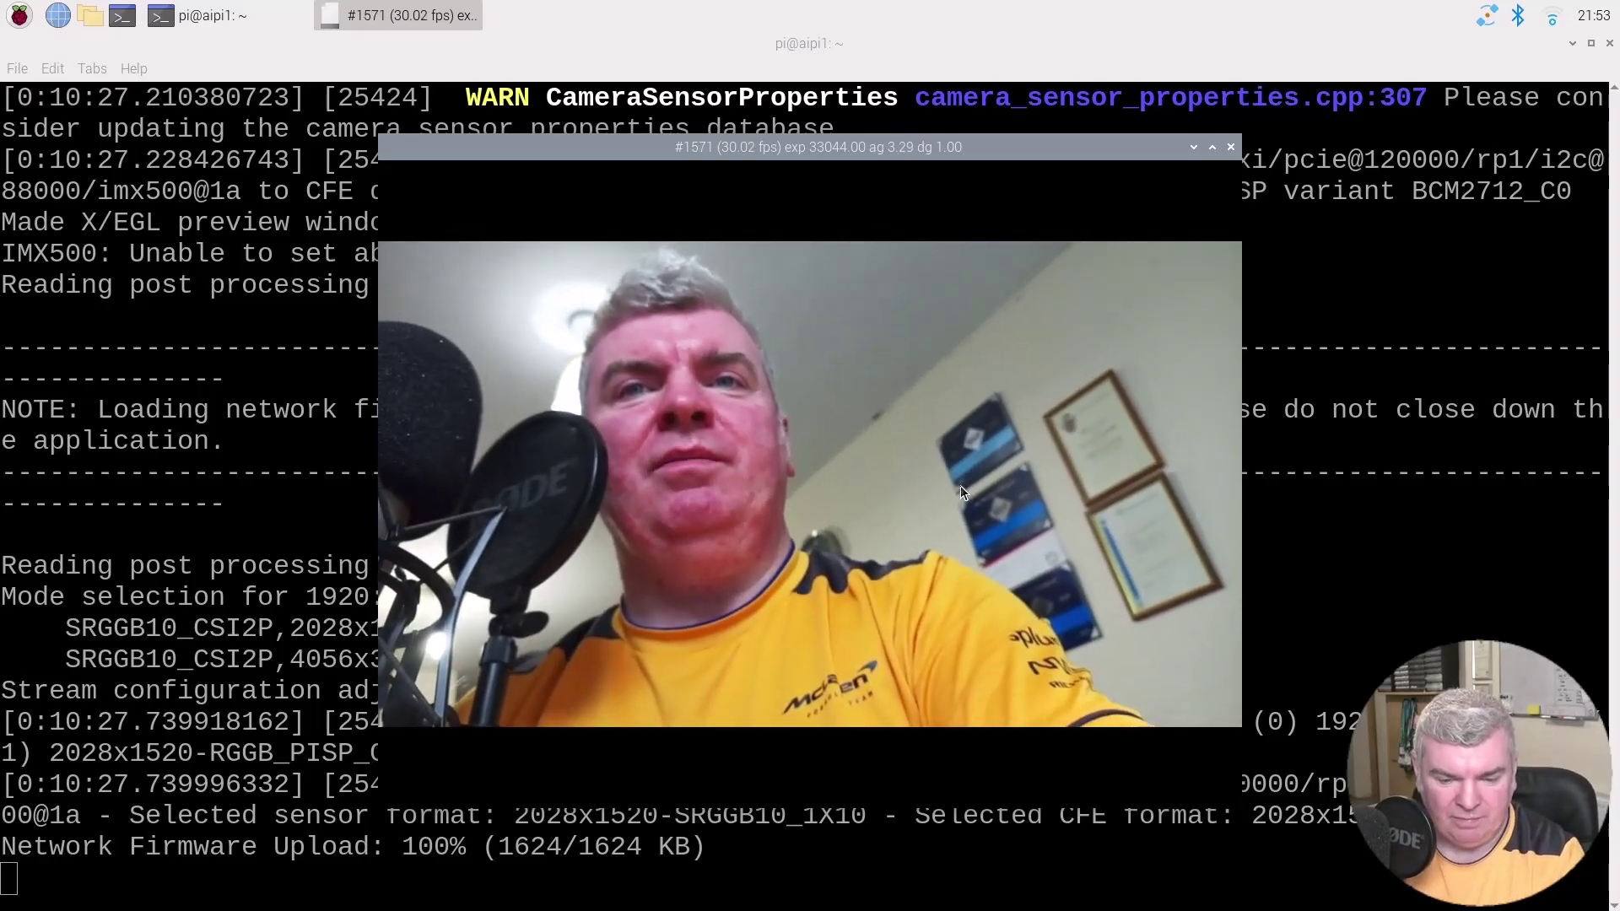
left_click(1231, 148)
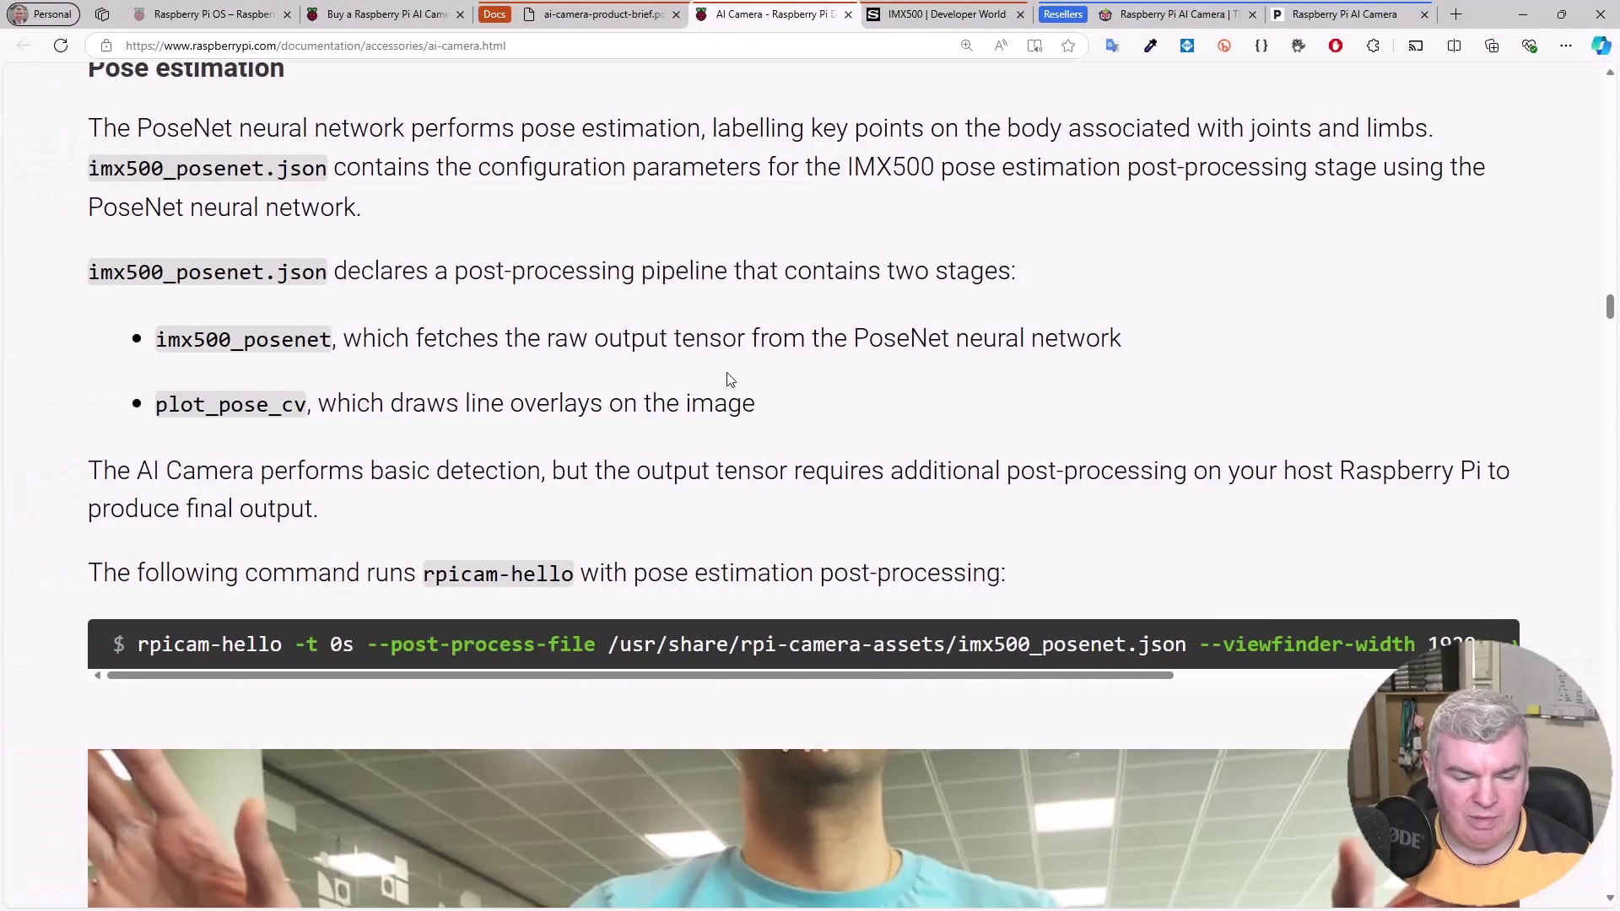
- Copy the sudo apt install python3-opencv python3-munkres command and paste it into the terminal
scroll(728, 374, "down", 10)
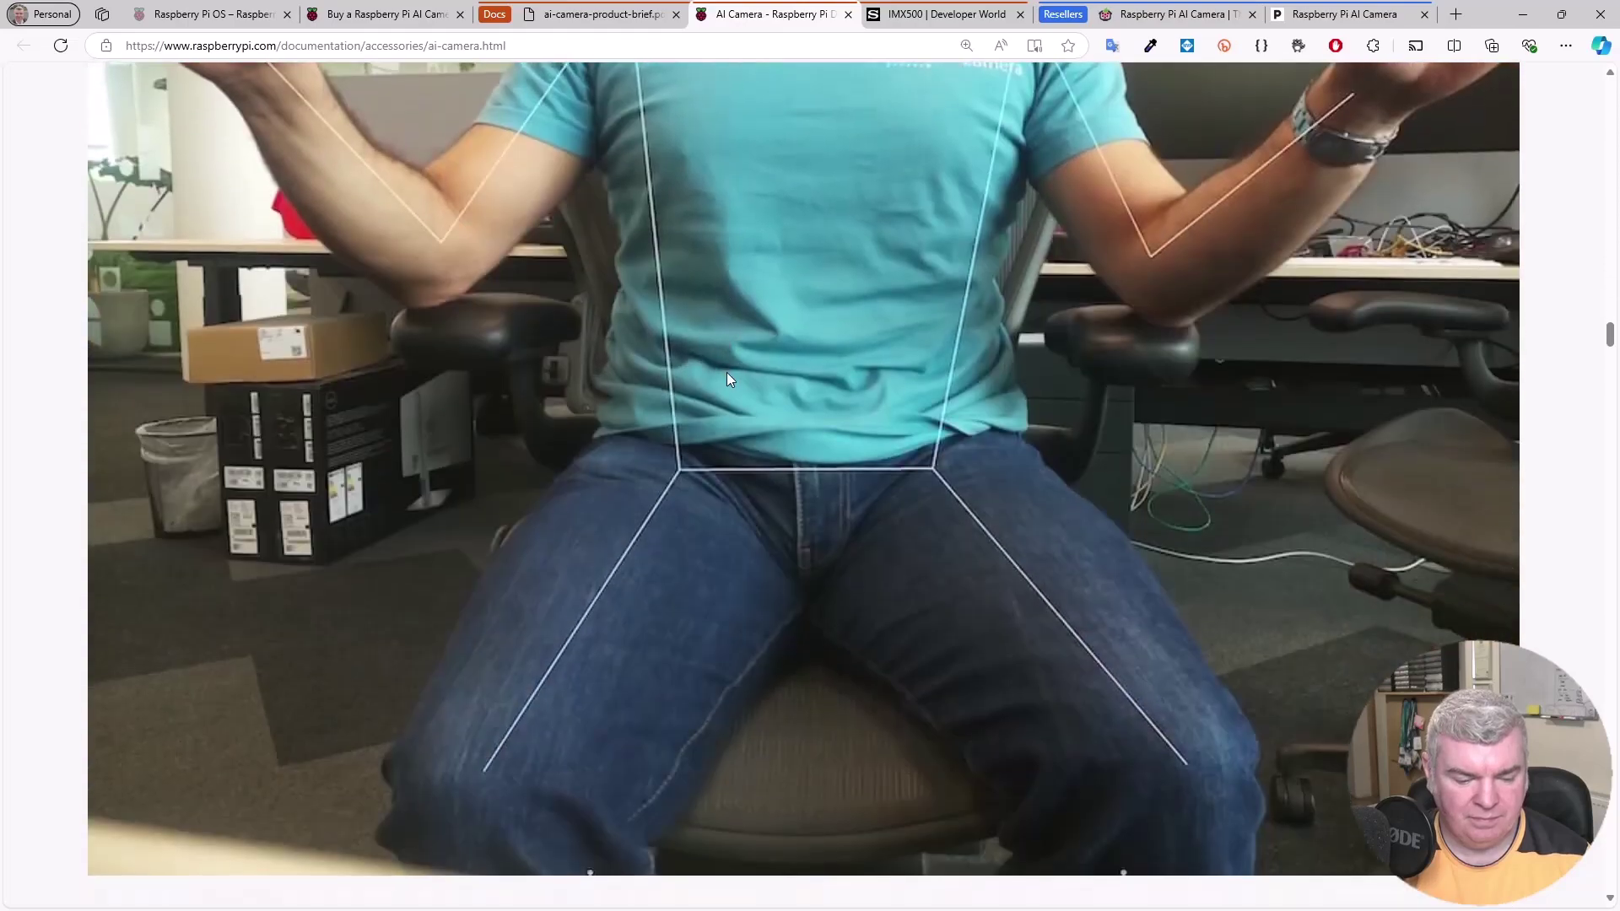
scroll(727, 372, "down", 5)
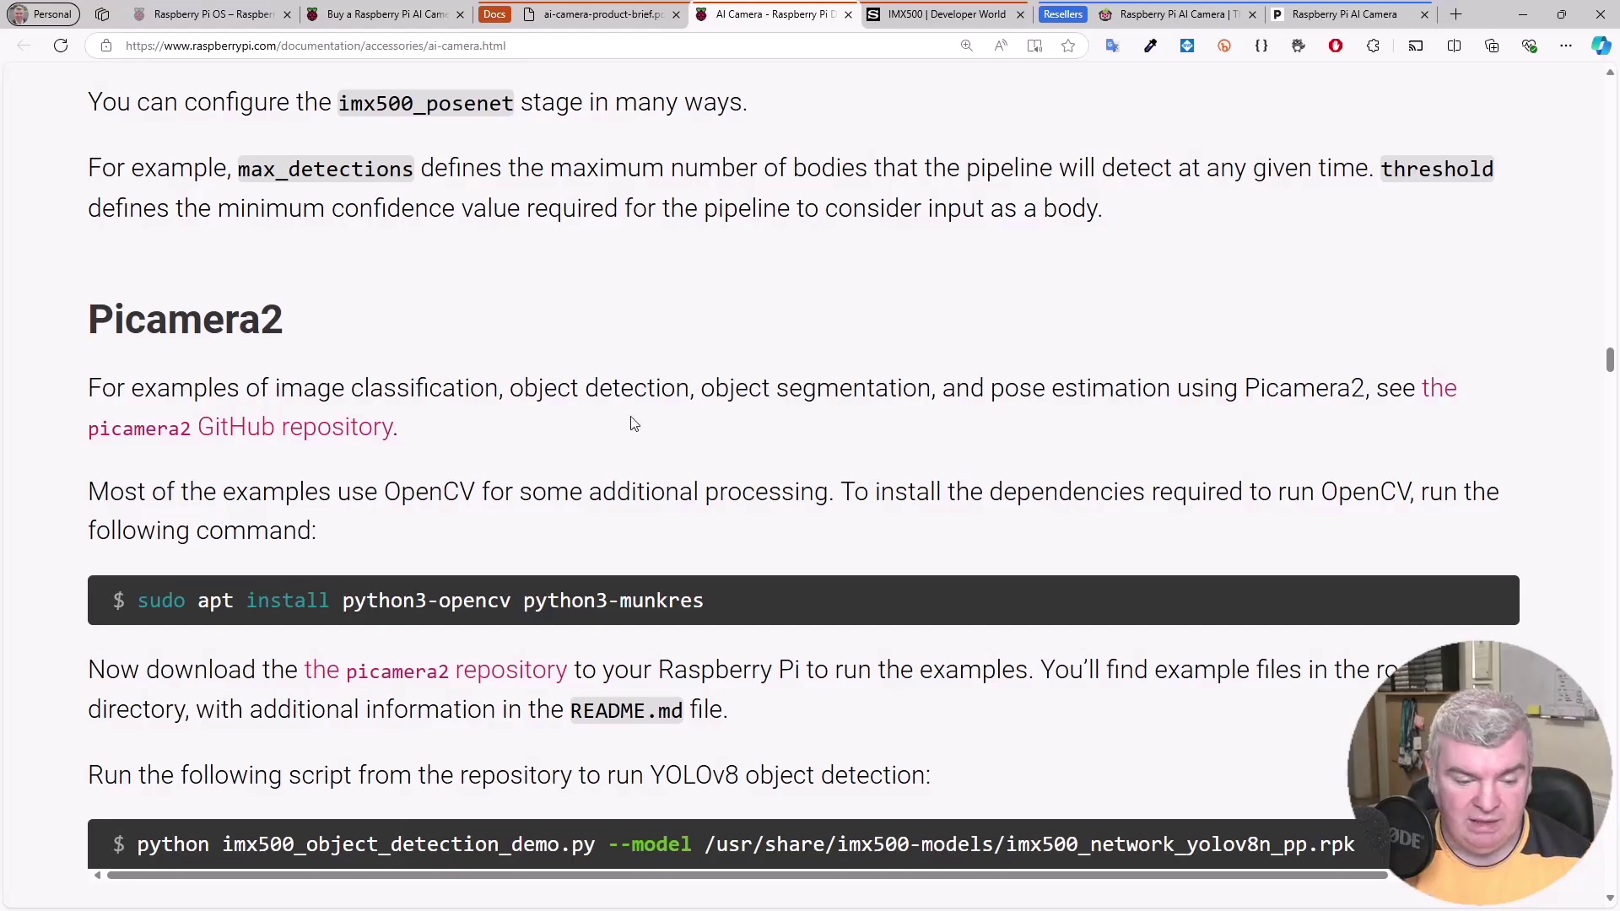
scroll(763, 533, "down", 2)
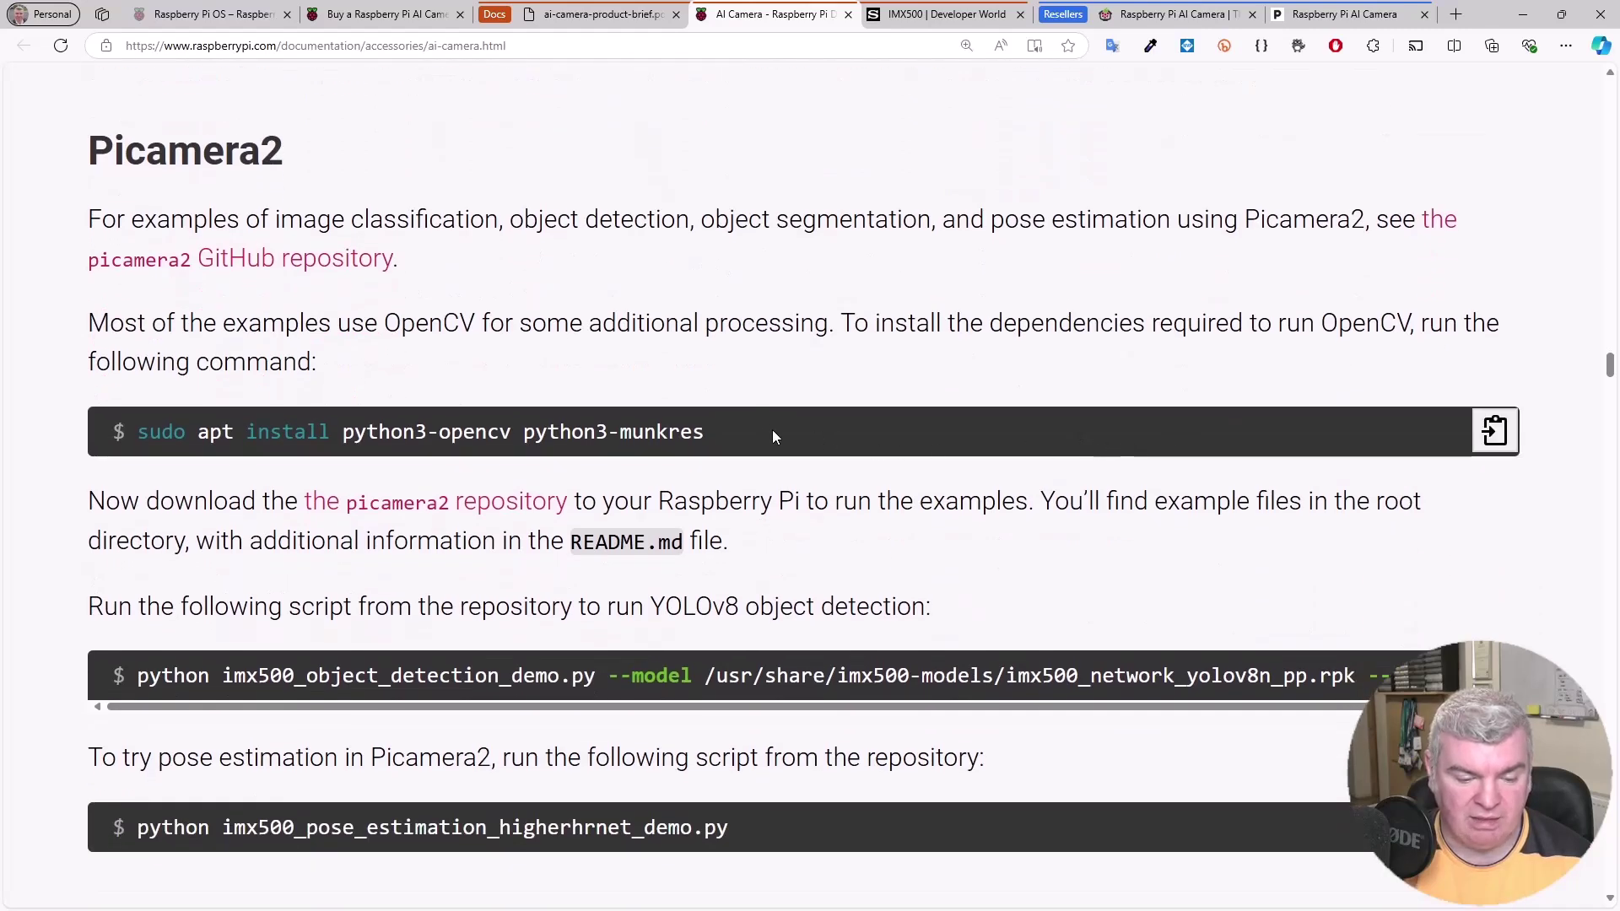
left_click(1492, 435)
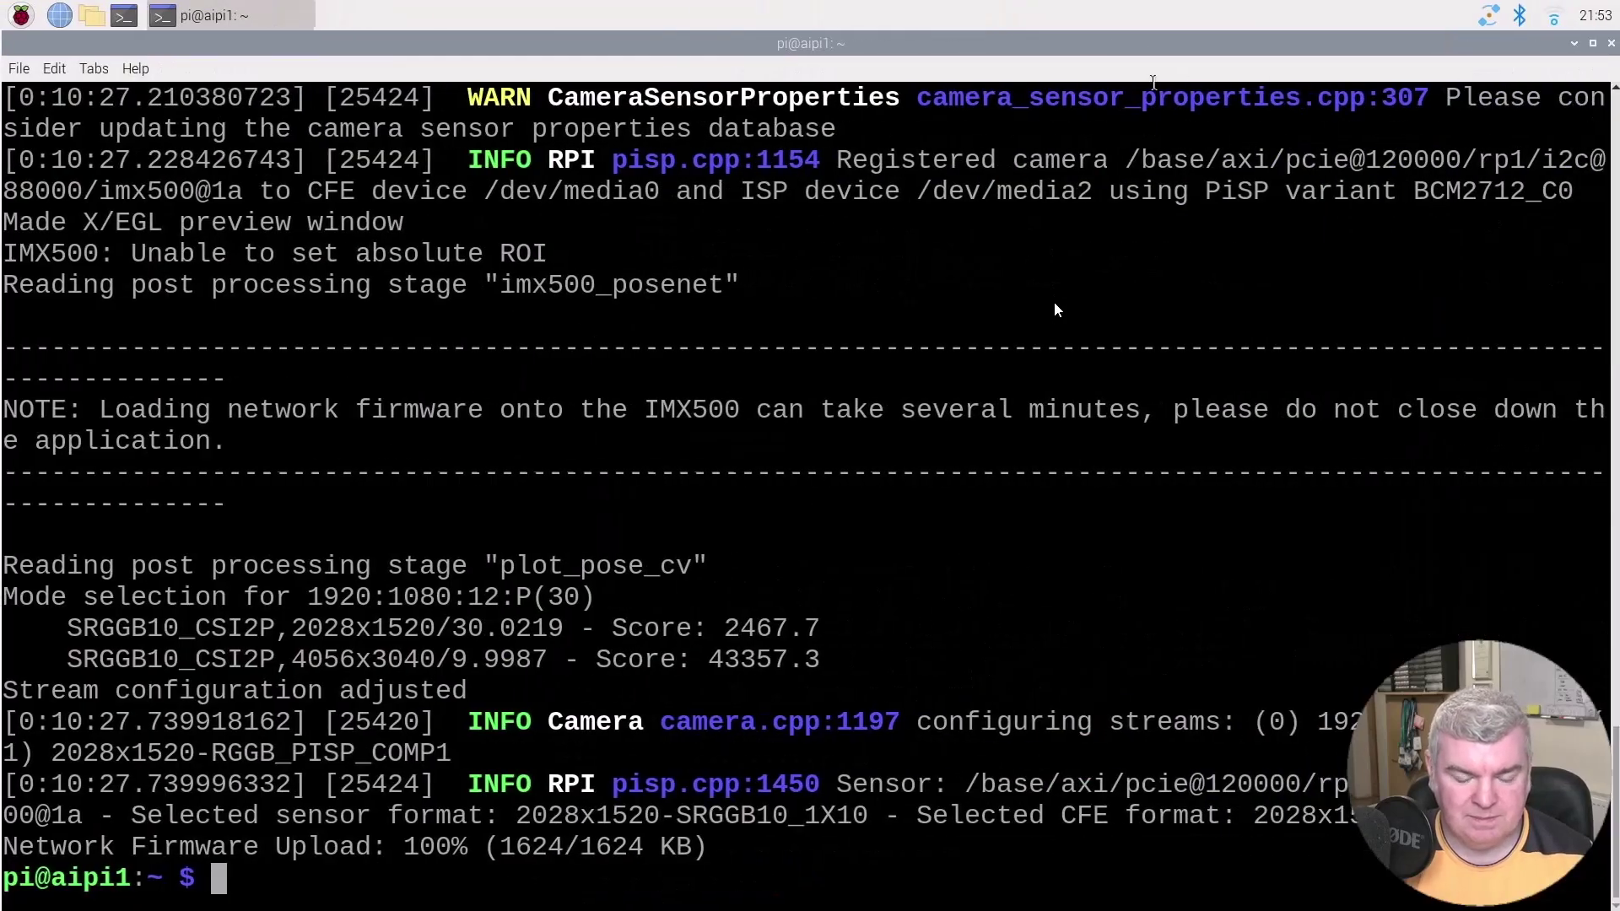
right_click(948, 447)
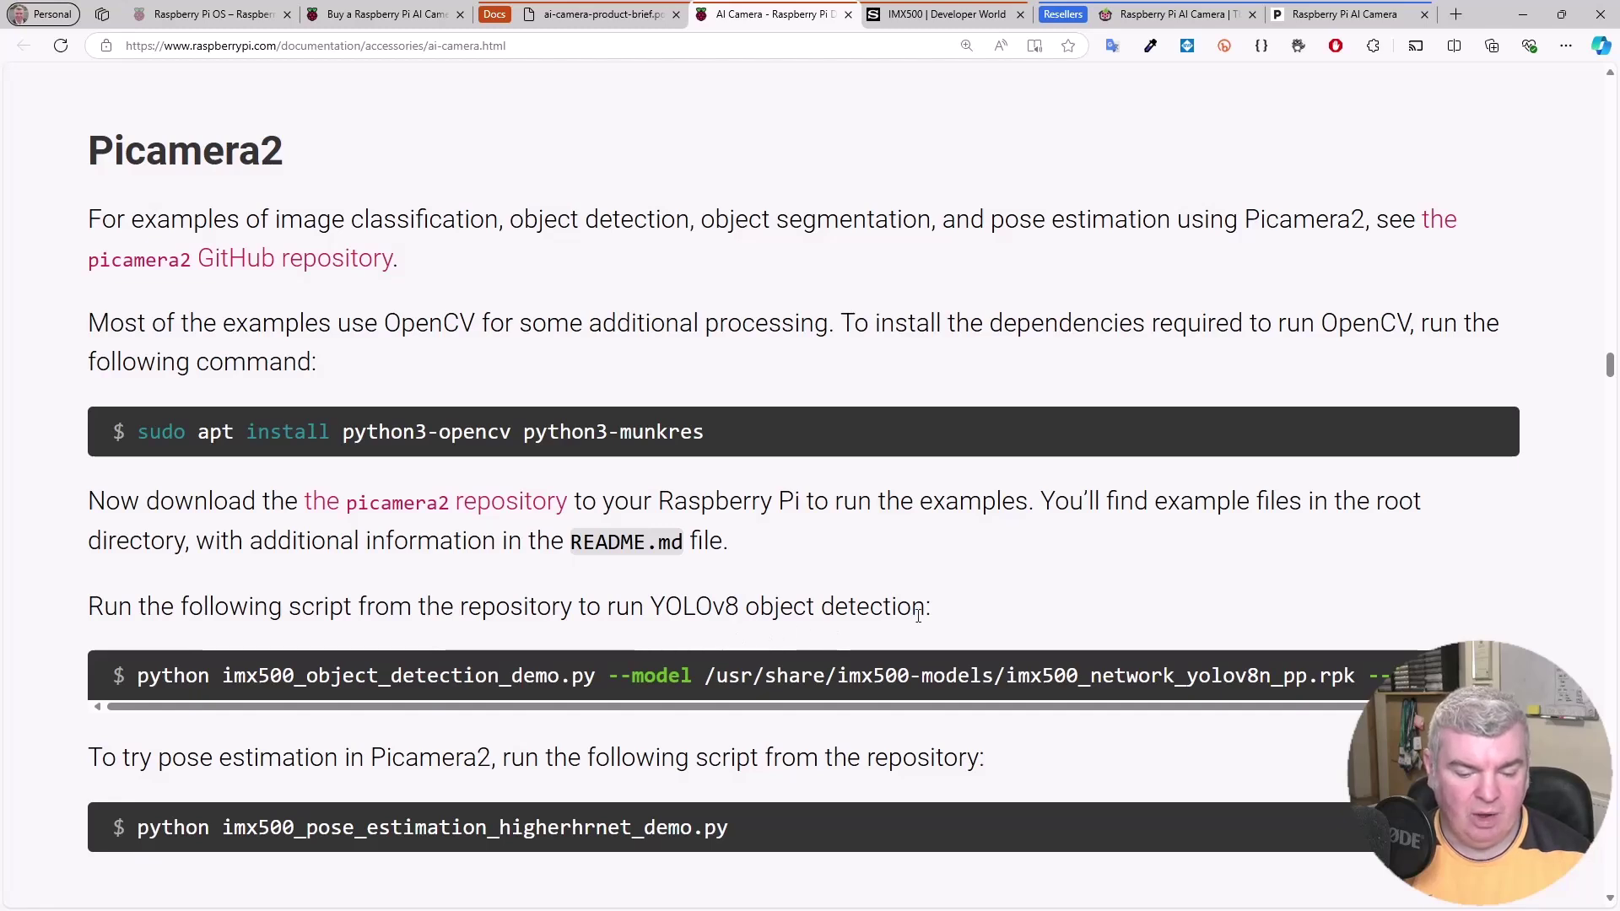
- Open the picamera2 GitHub repository page
mouse_move(1395, 664)
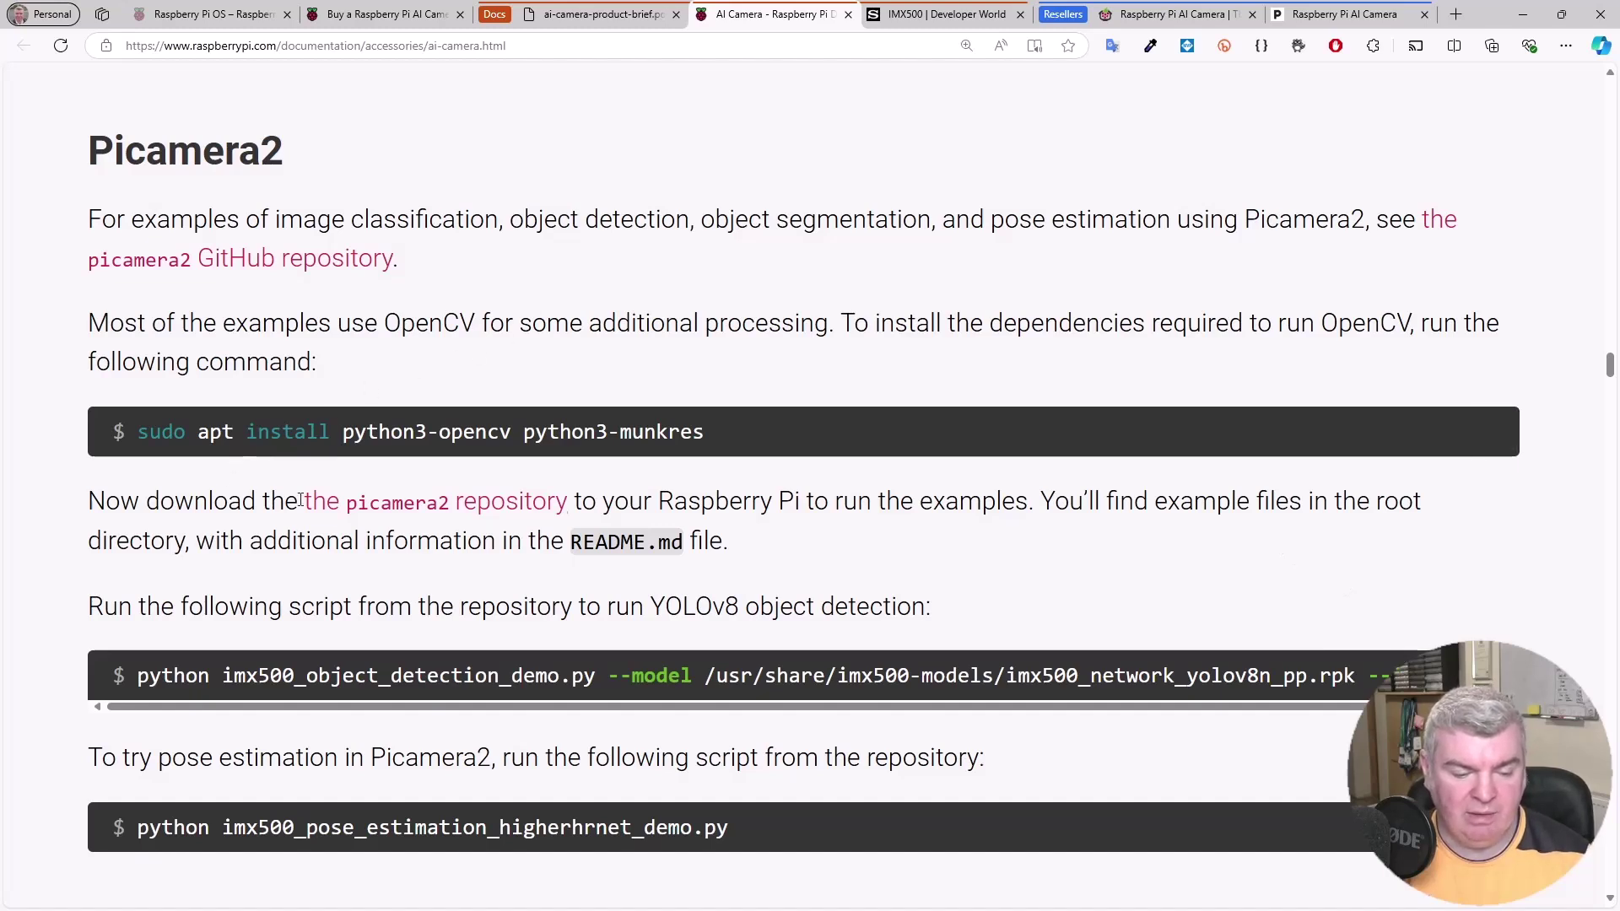
left_click(483, 506)
left_click(706, 46)
- Clone picamera2 by pasting the repository's HTTPS URL after git clone
left_click(991, 239)
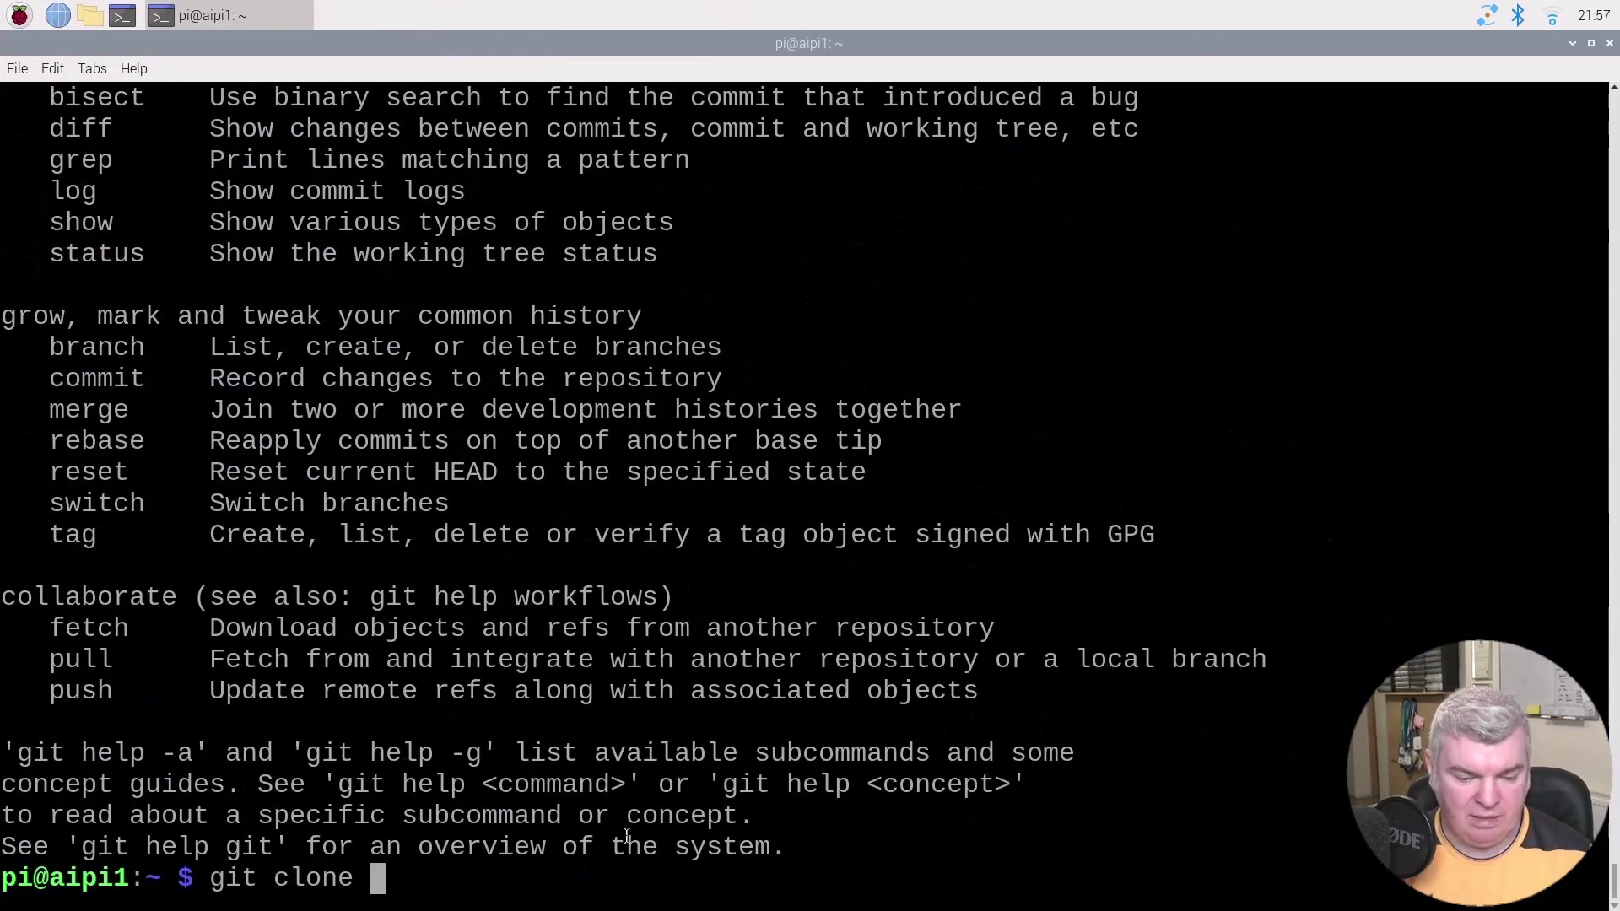
right_click(627, 835)
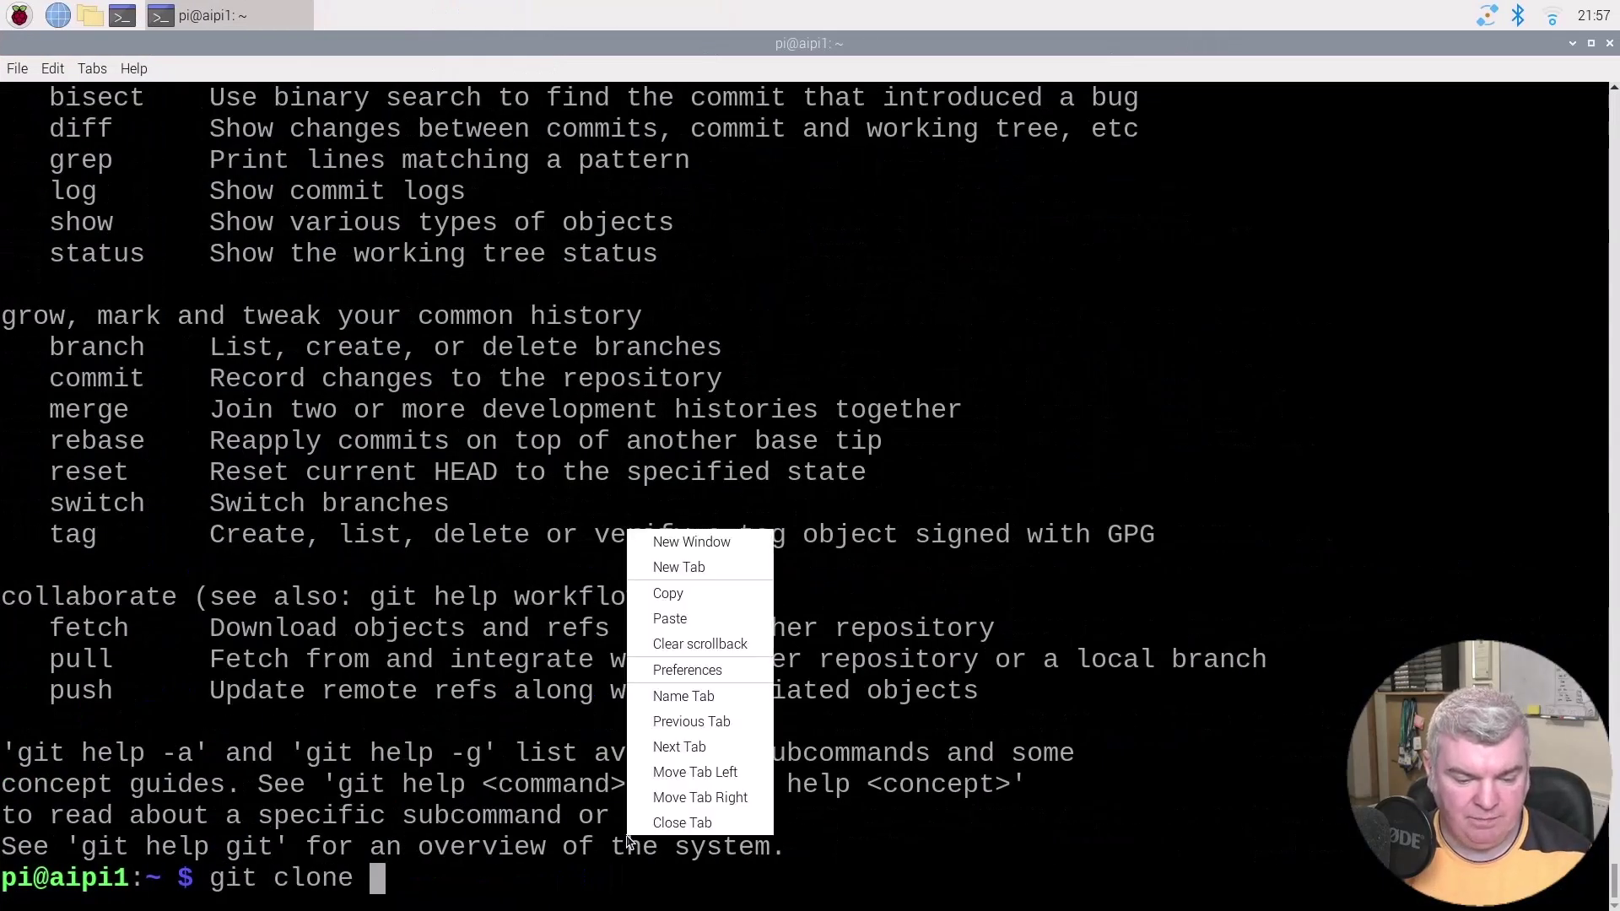
left_click(712, 619)
key("Return")
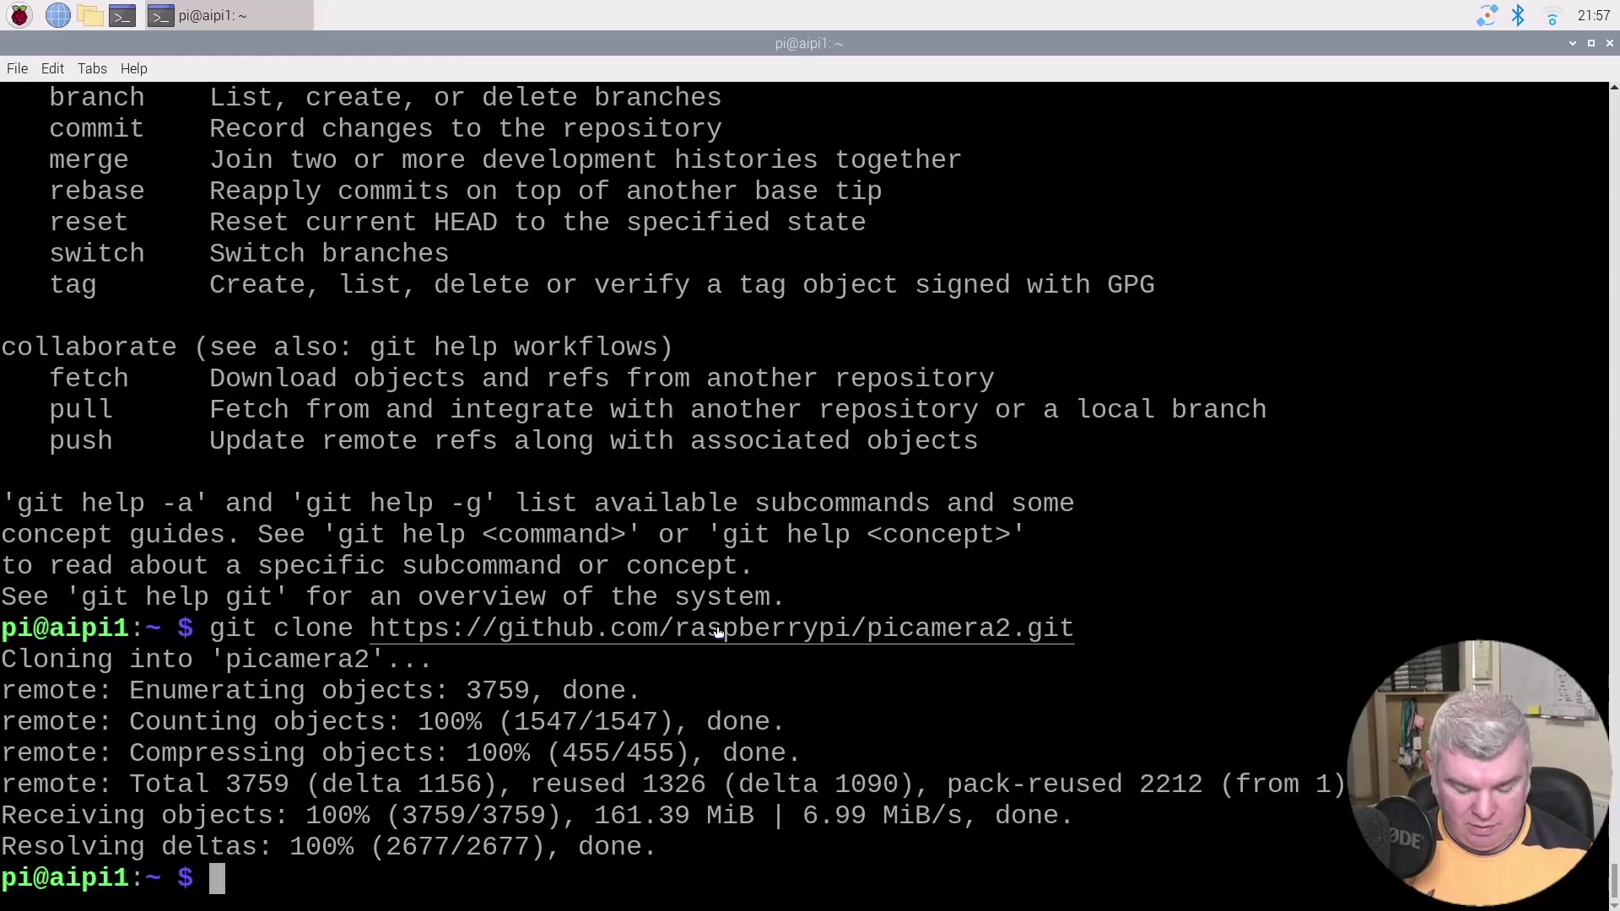
- List the home folder, move into picamera2, clear the screen and list its apps, examples and tests
type("dir")
key("Return")
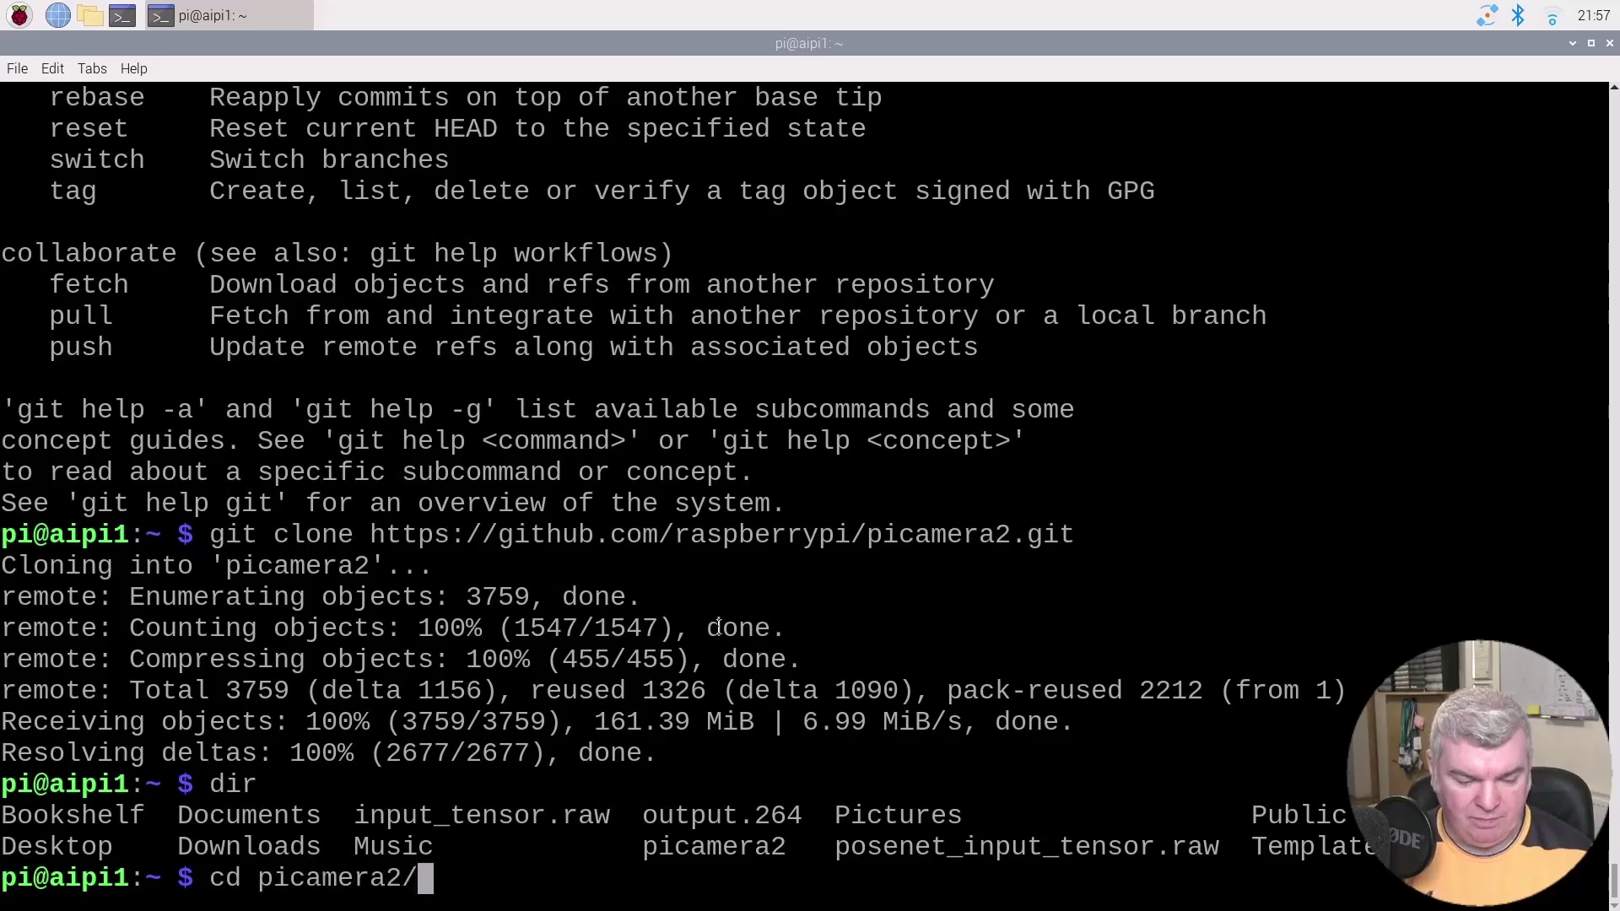
key("Return")
type("d")
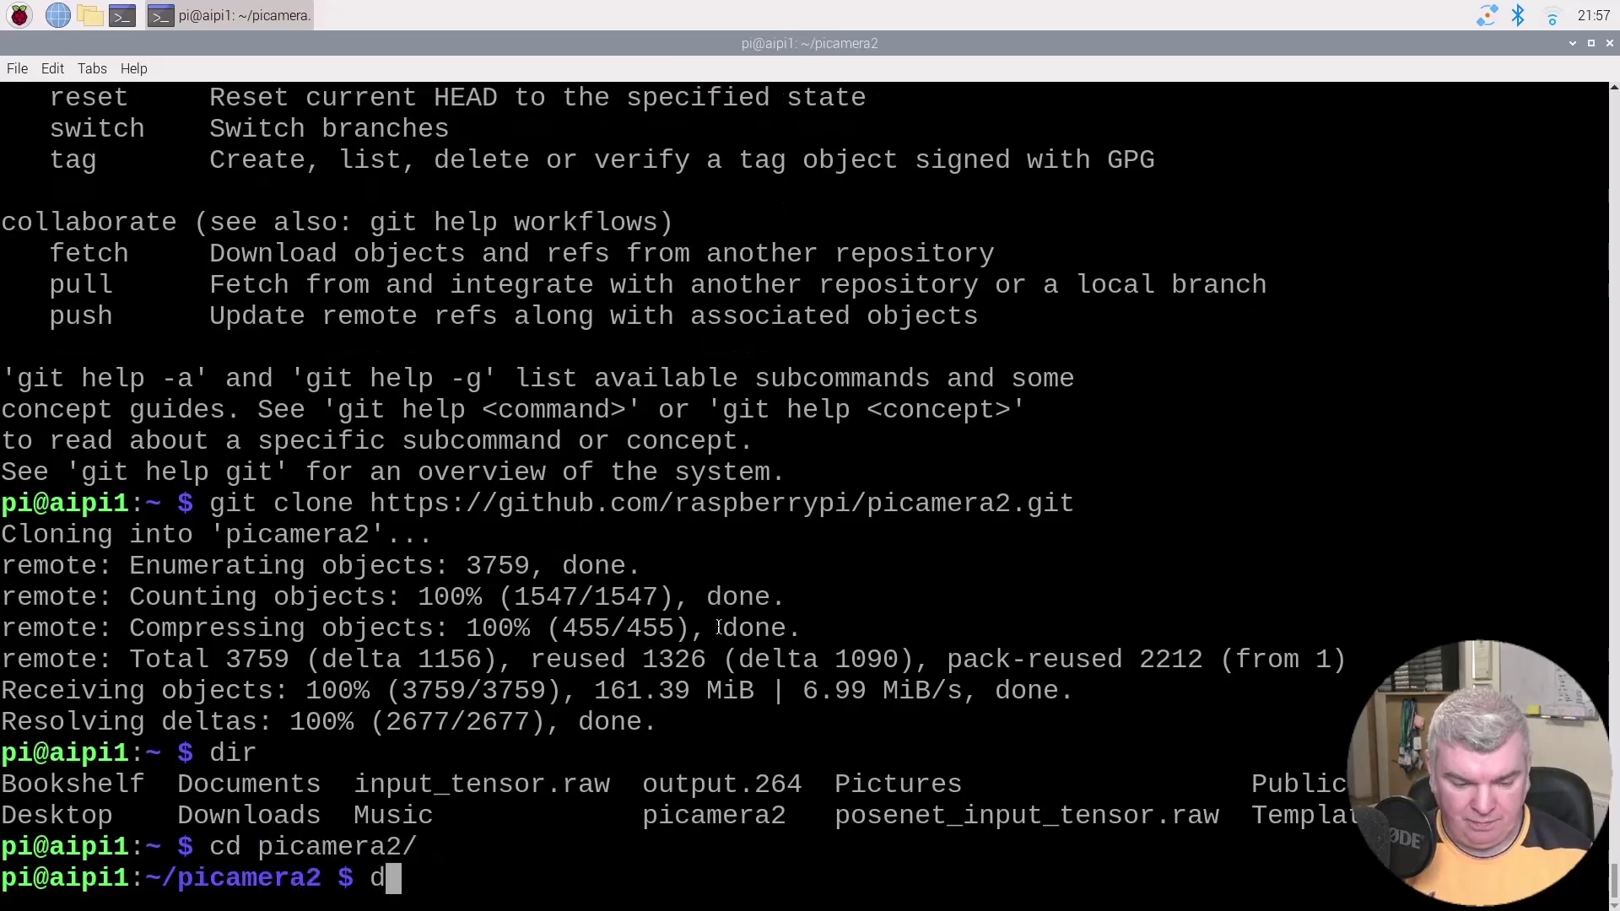
type("ir")
key("Return")
type("c")
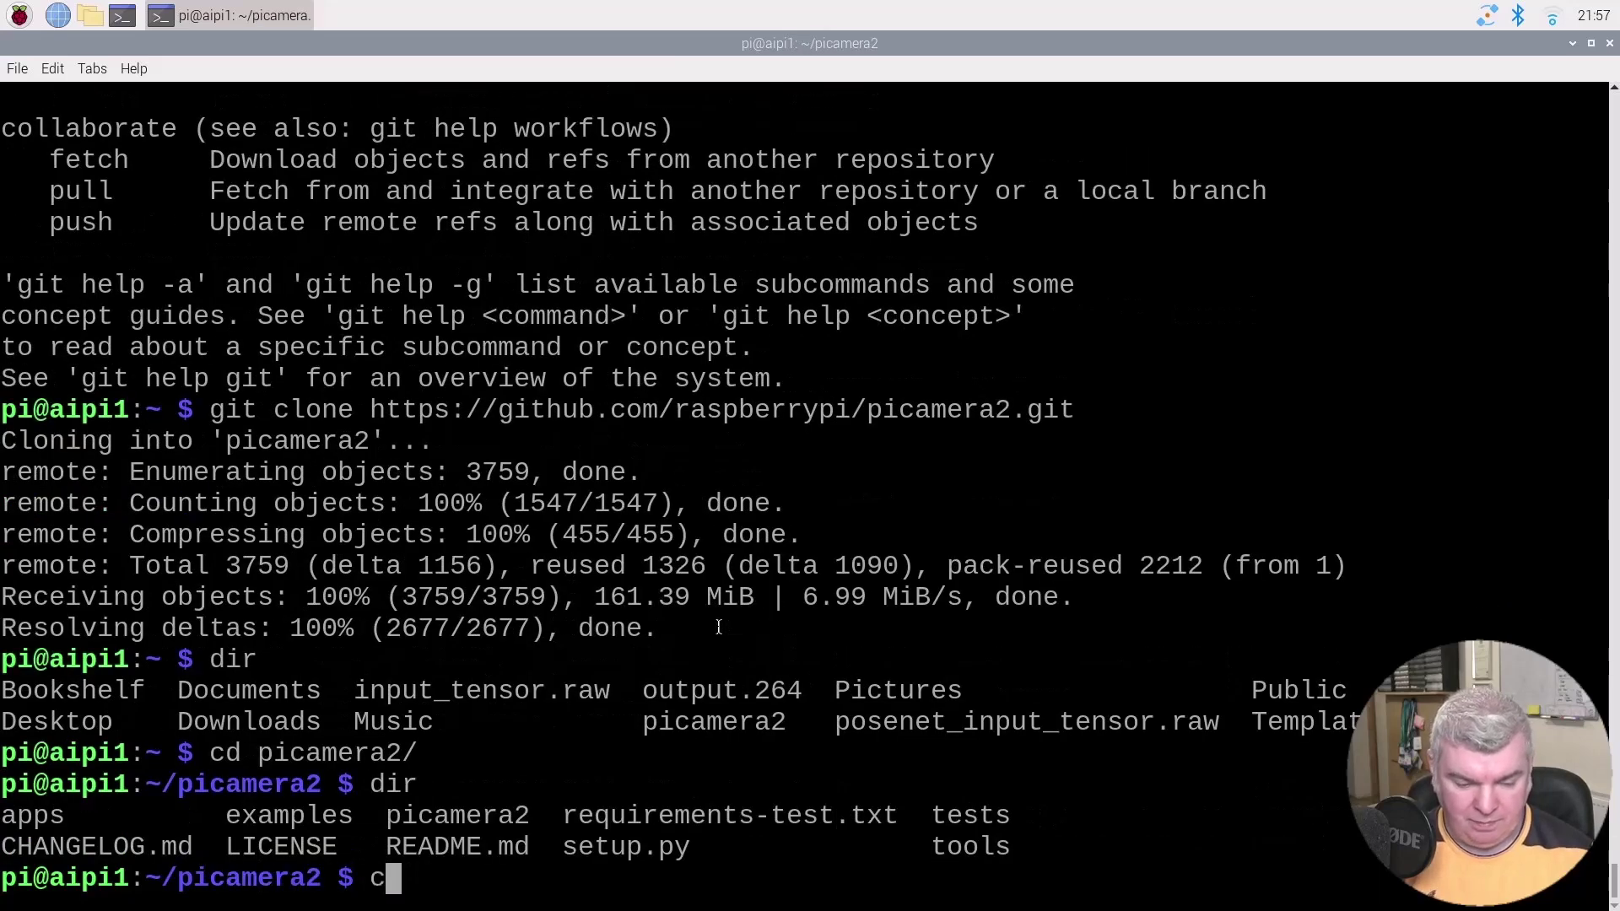
type("ls")
key("Return")
type("clear")
key("Return")
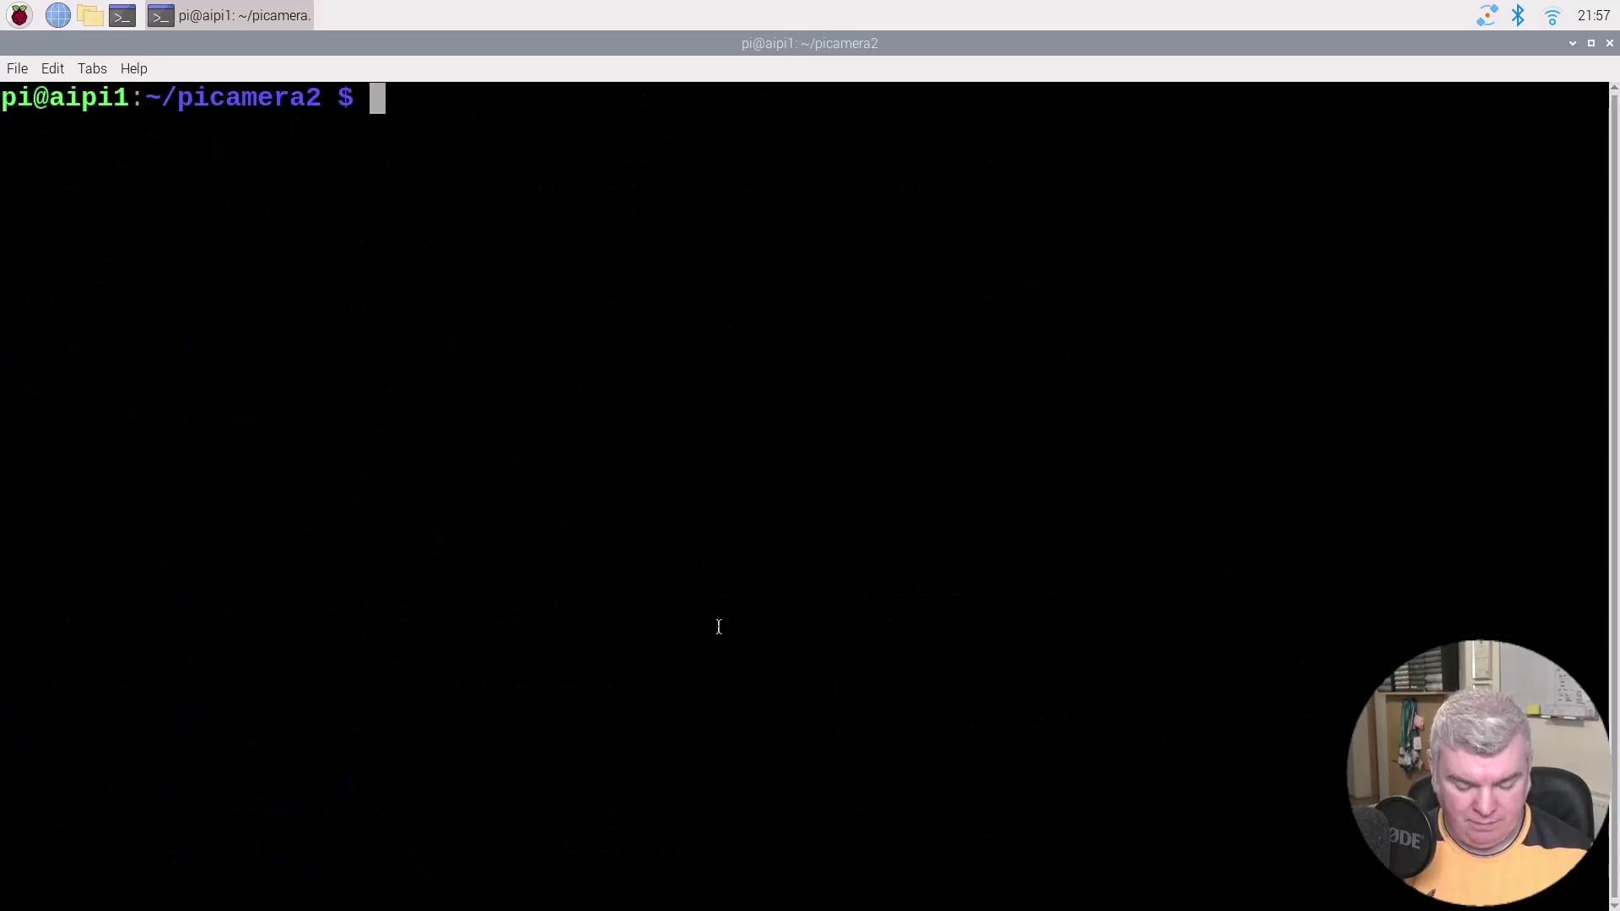
key("Return")
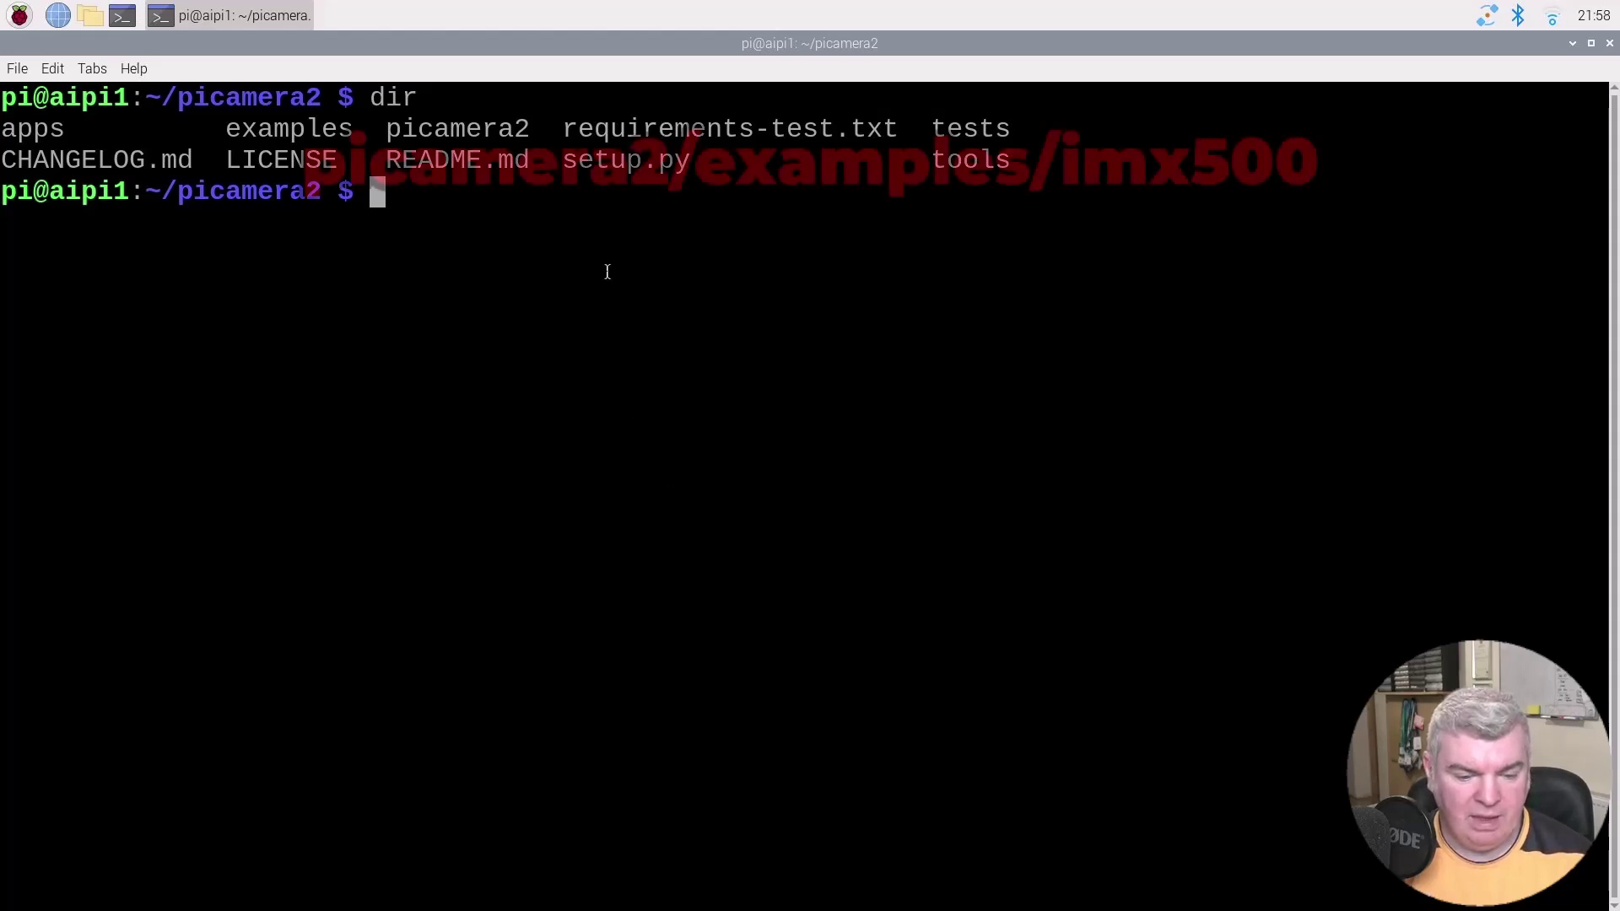
- Move into the picamera2 examples folder and list its contents
type("cd exam")
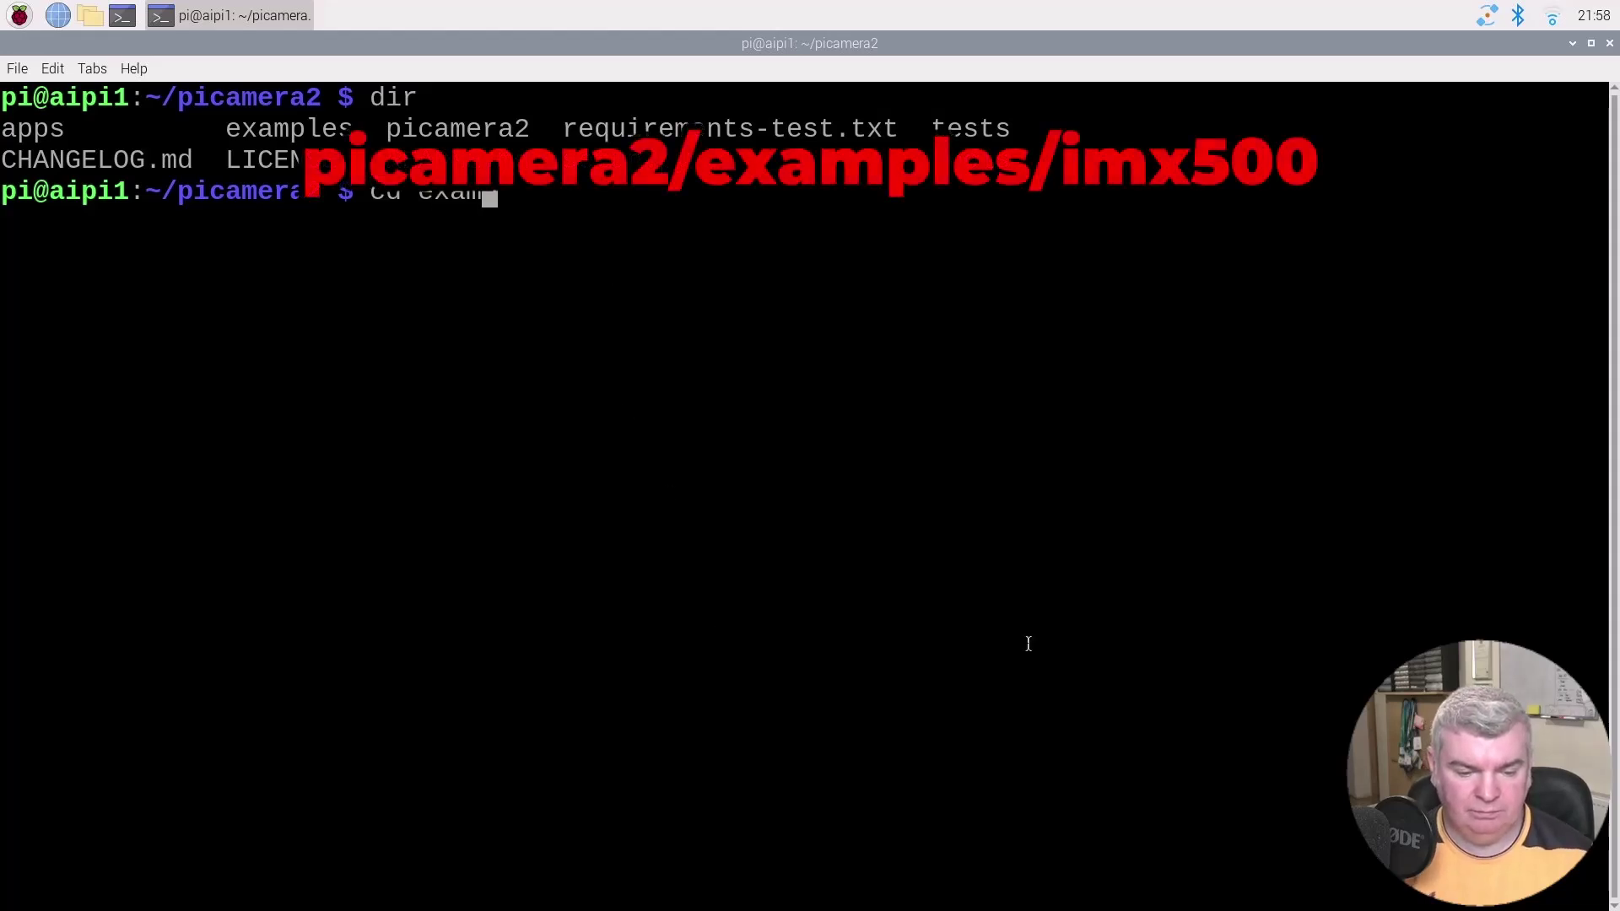
key("Tab")
key("Return")
type("dir")
key("Return")
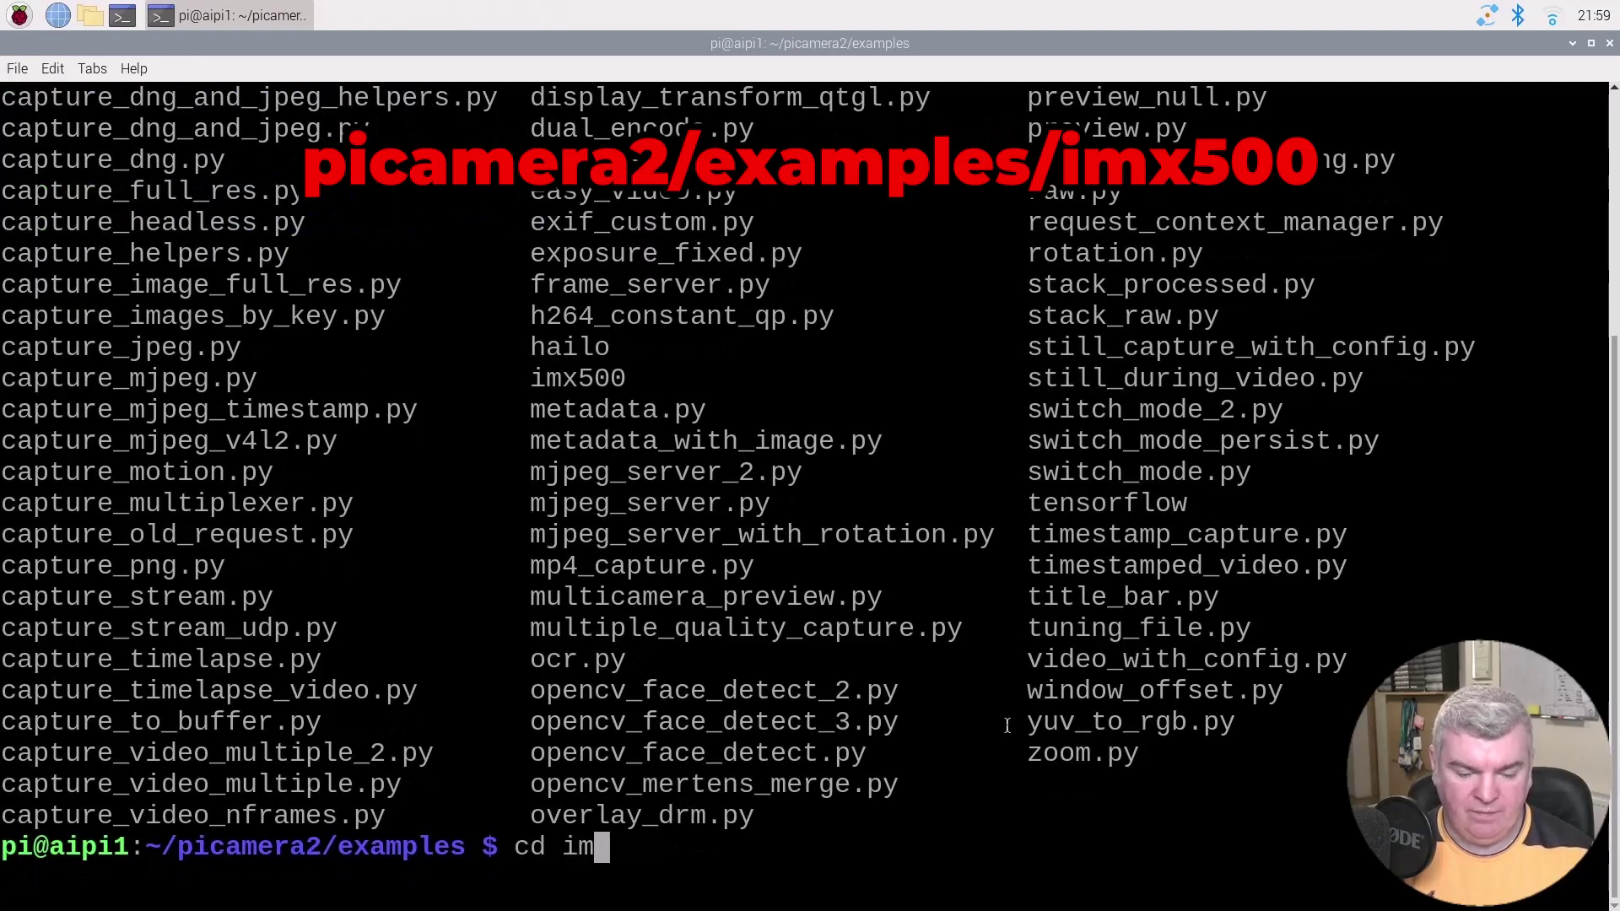
- Enter the imx500 folder and launch imx500_object_detection_demo.py with the yolov8n model
type("cd imx500")
key("Return")
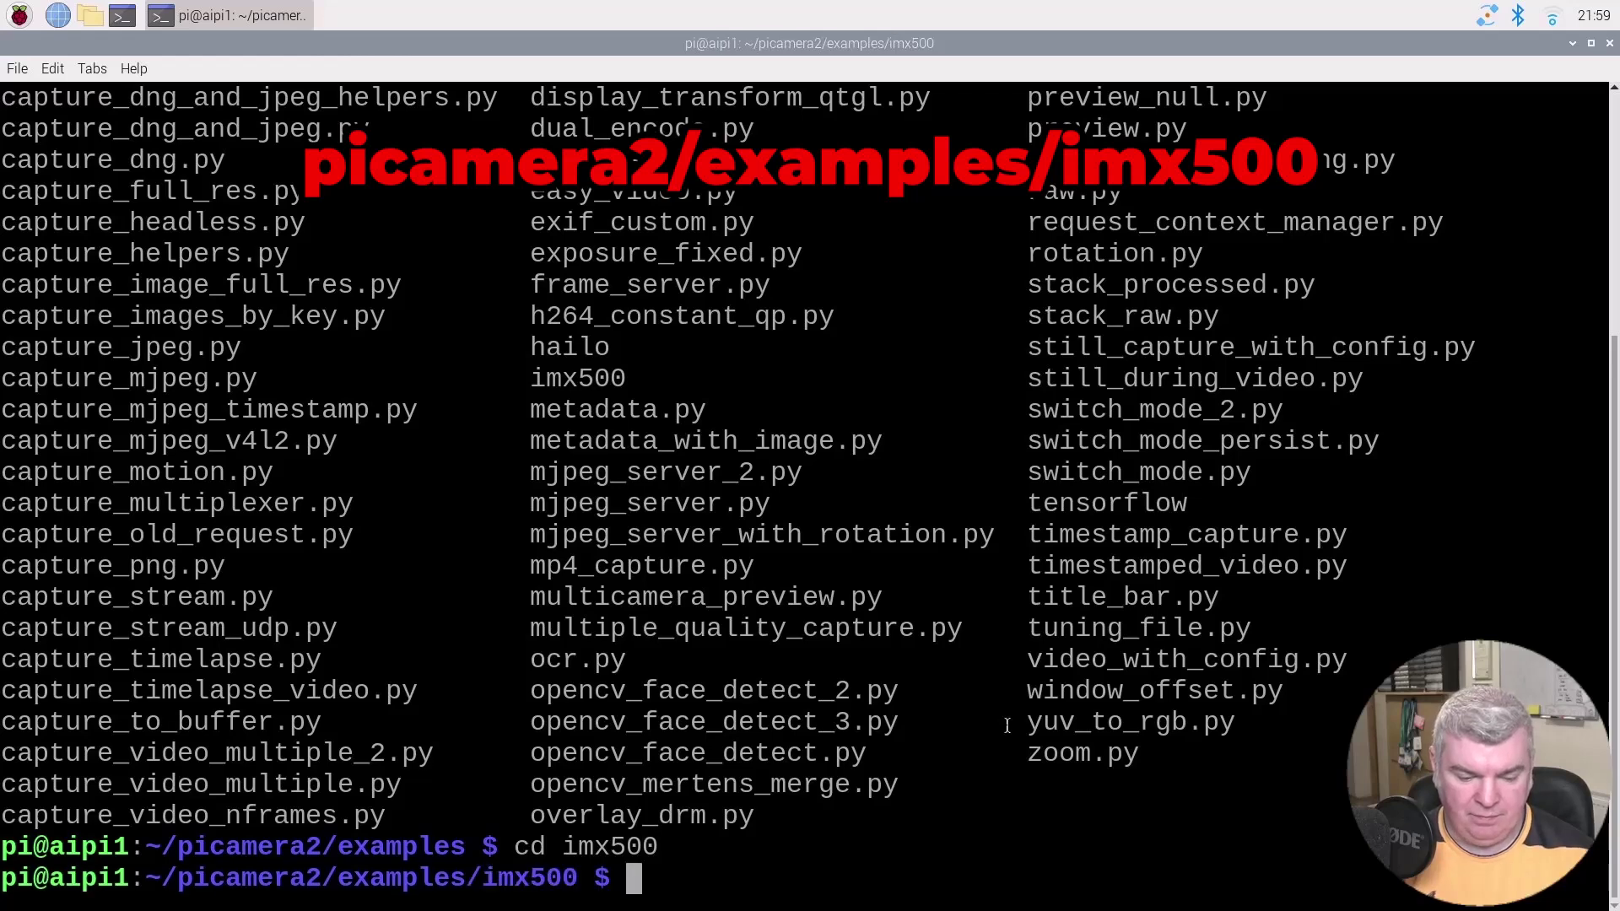
type("dir")
key("Return")
type("python imx500_object_detection_demo.py --model /usr/share/imx500-models/imx500_network_yolov8n_pp.rpk --ignore-dash-labels -r")
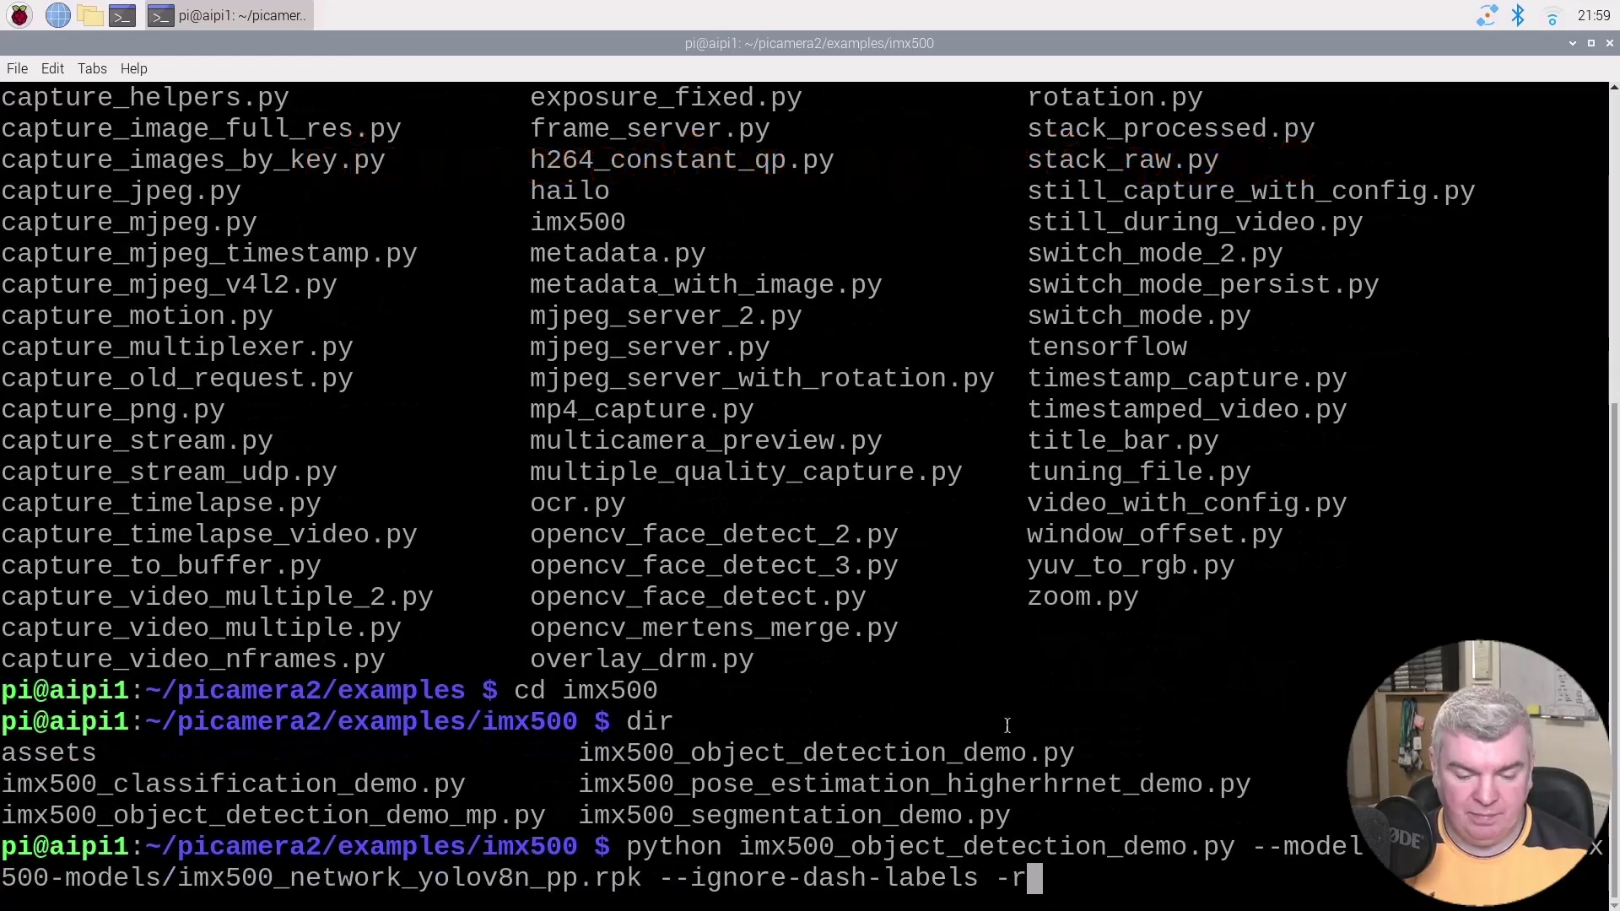
key("Return")
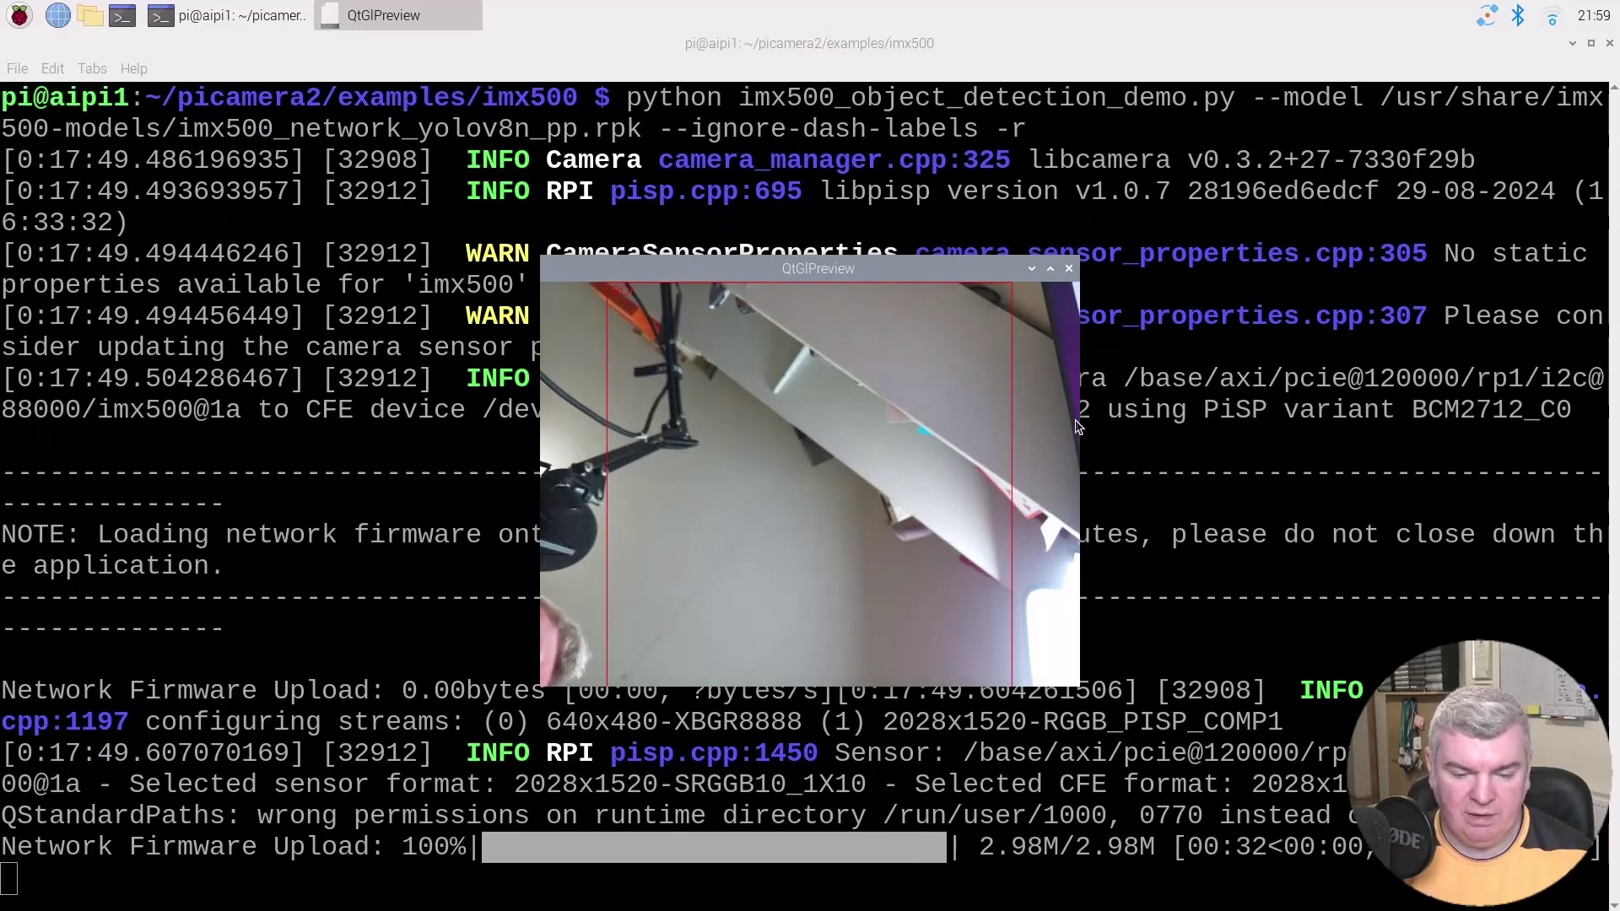
- Maximize the QtGlPreview window so the YOLOv8 live feed fills the screen
left_click(1053, 268)
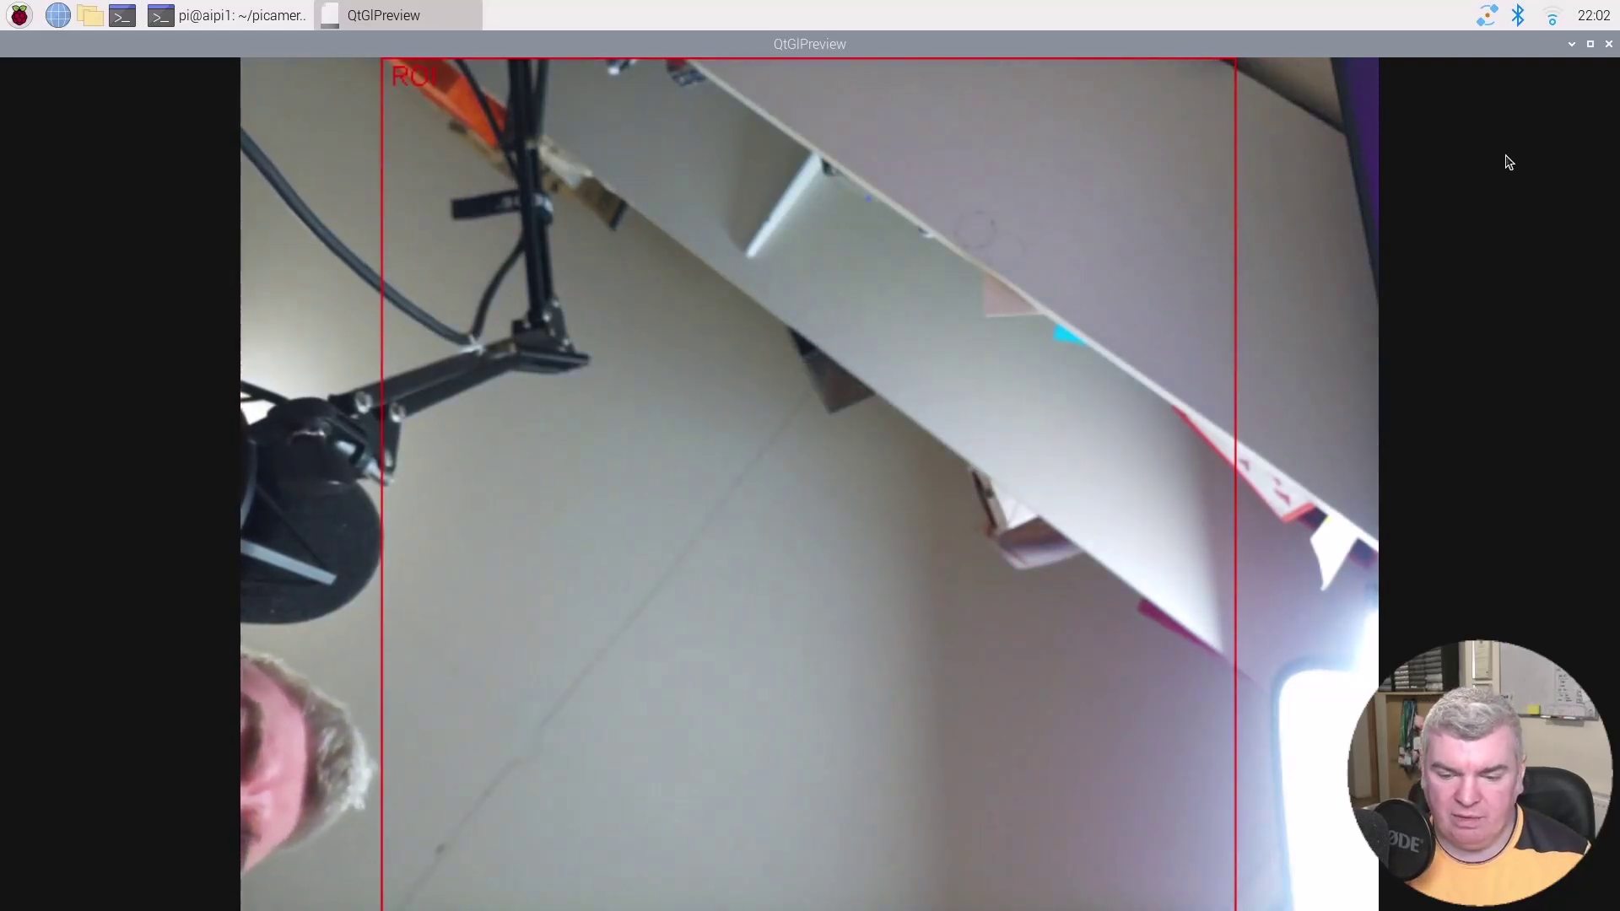
- Close the detection preview, stop the demo with Ctrl+C, and run the pasted imx500 pose estimation demo
left_click(1605, 49)
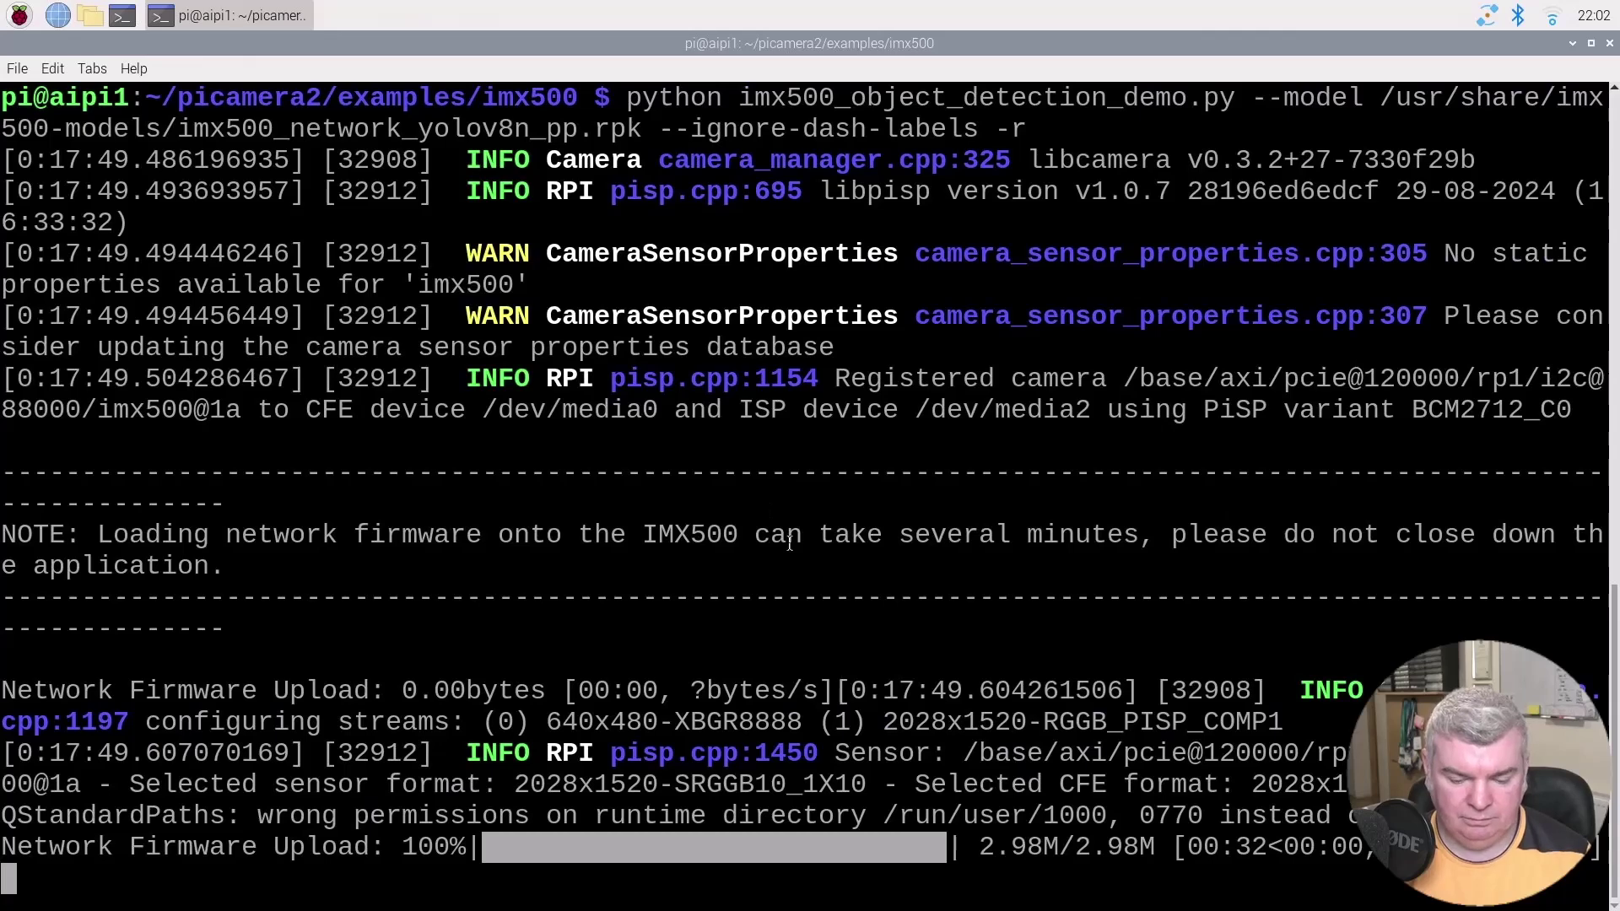
key("ctrl+c")
right_click(787, 542)
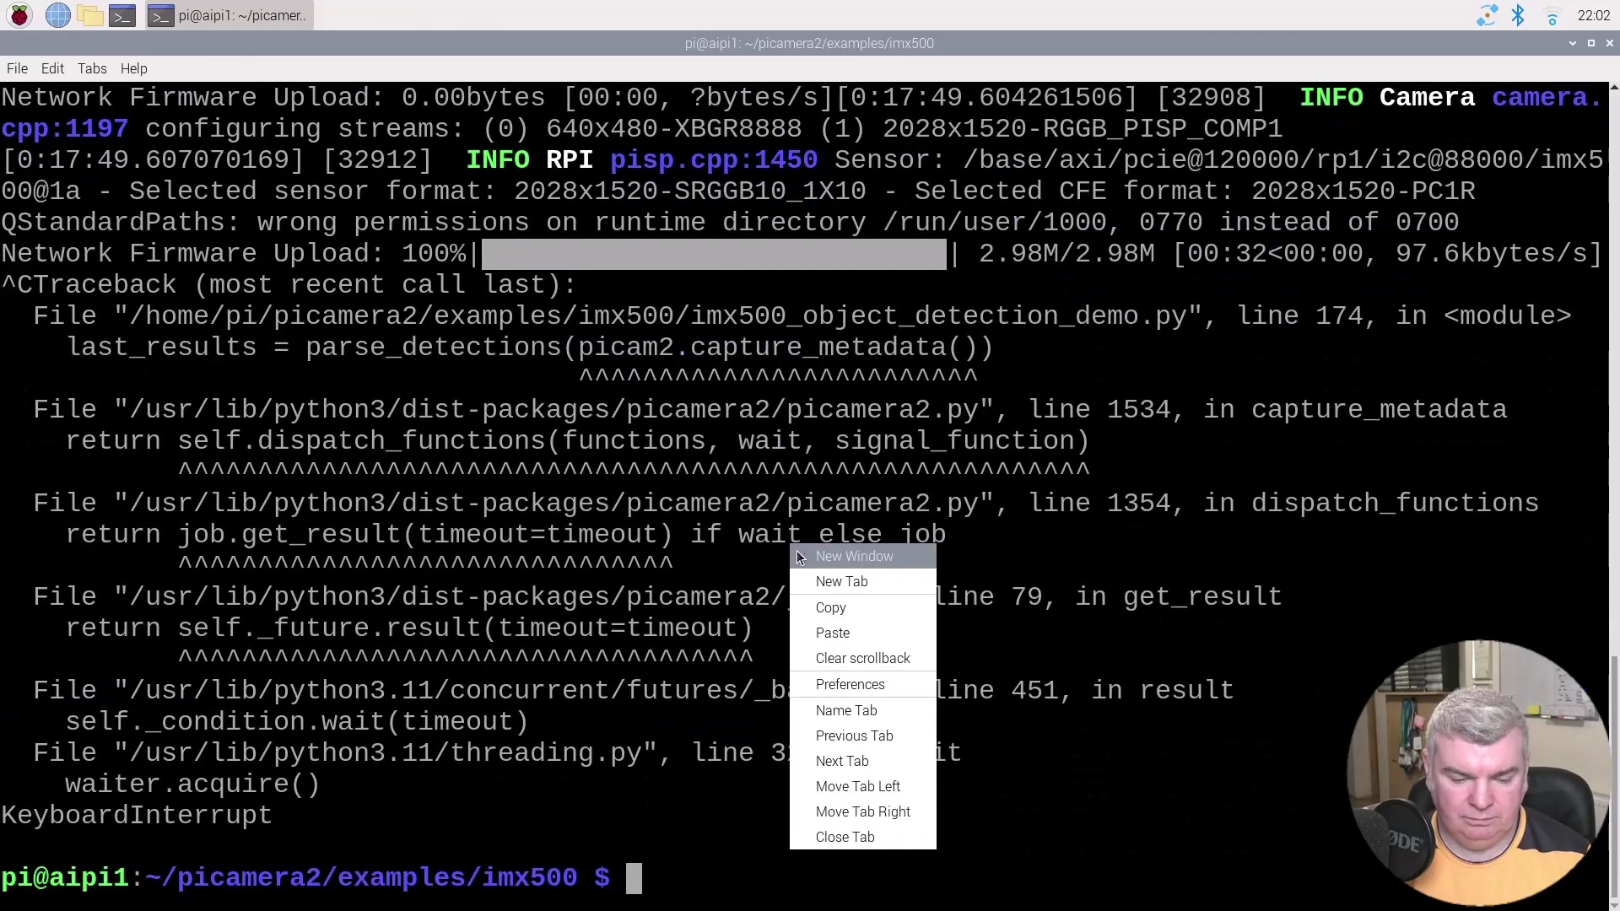
left_click(848, 639)
key("Return")
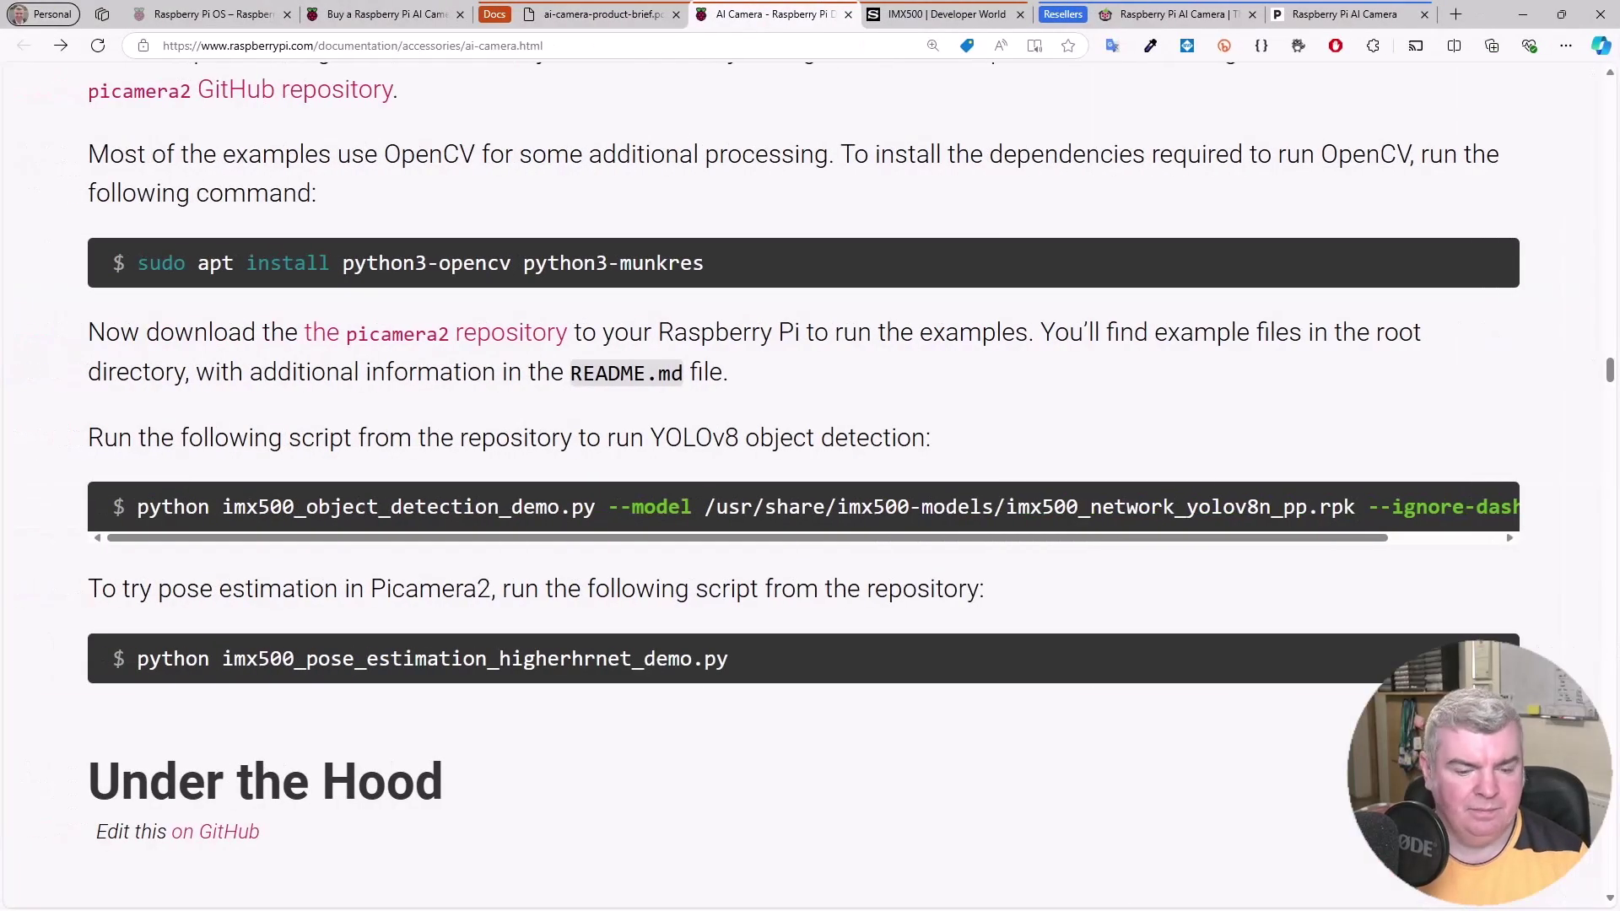
- Read down past the Overview diagrams to the Input Tensor, Region of Interest and Output Tensor definitions
scroll(721, 432, "down", 9)
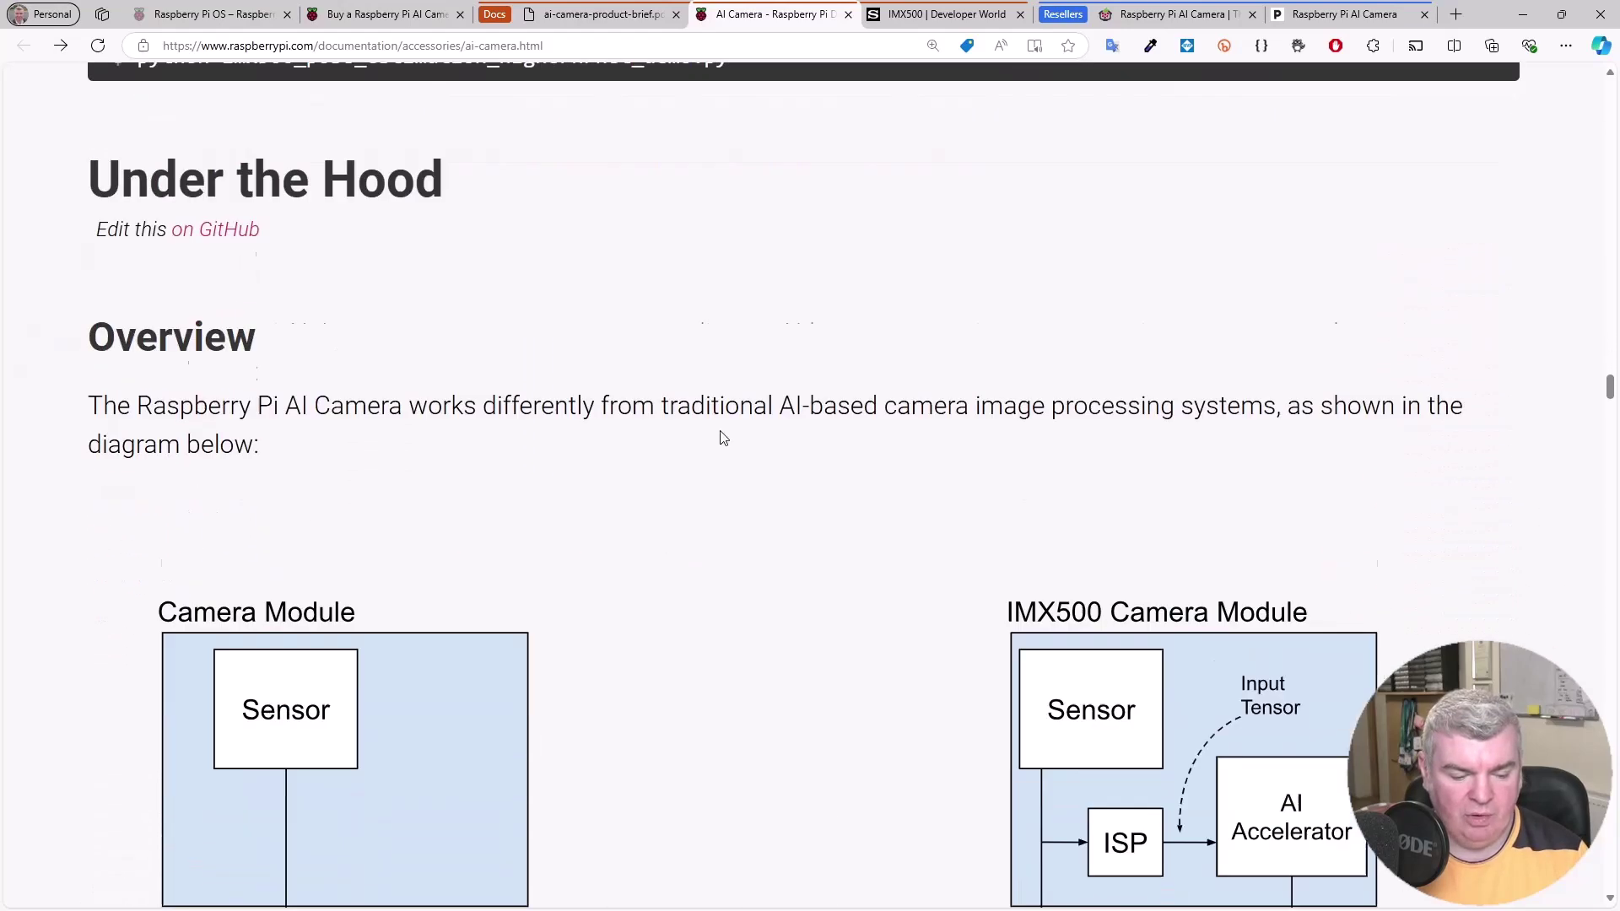
scroll(722, 437, "down", 1)
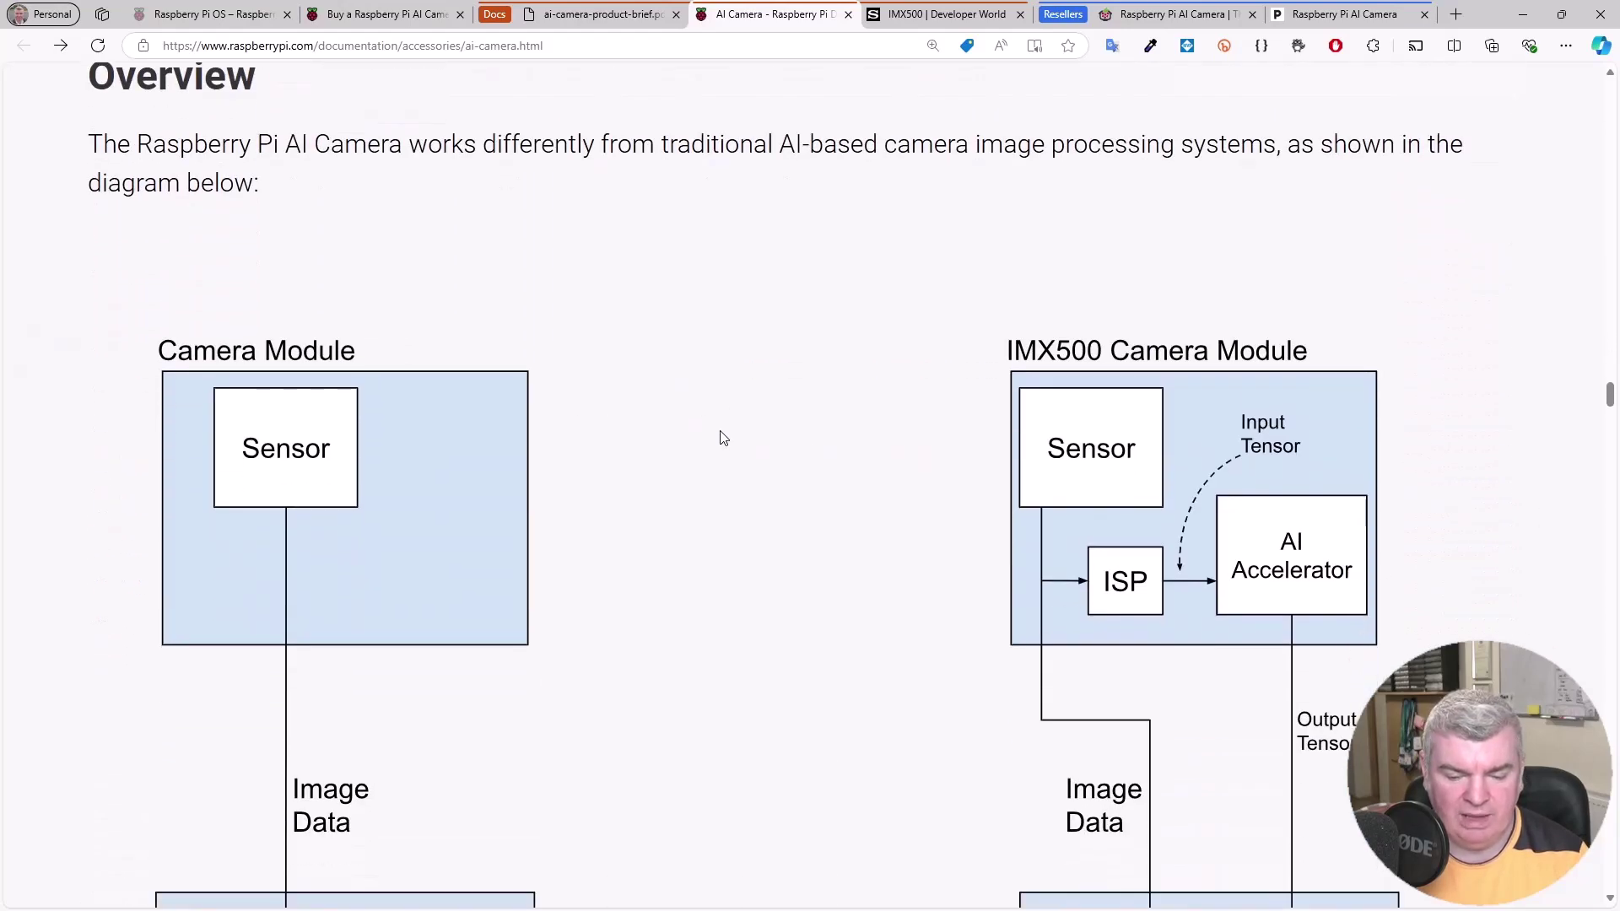
scroll(586, 434, "down", 1)
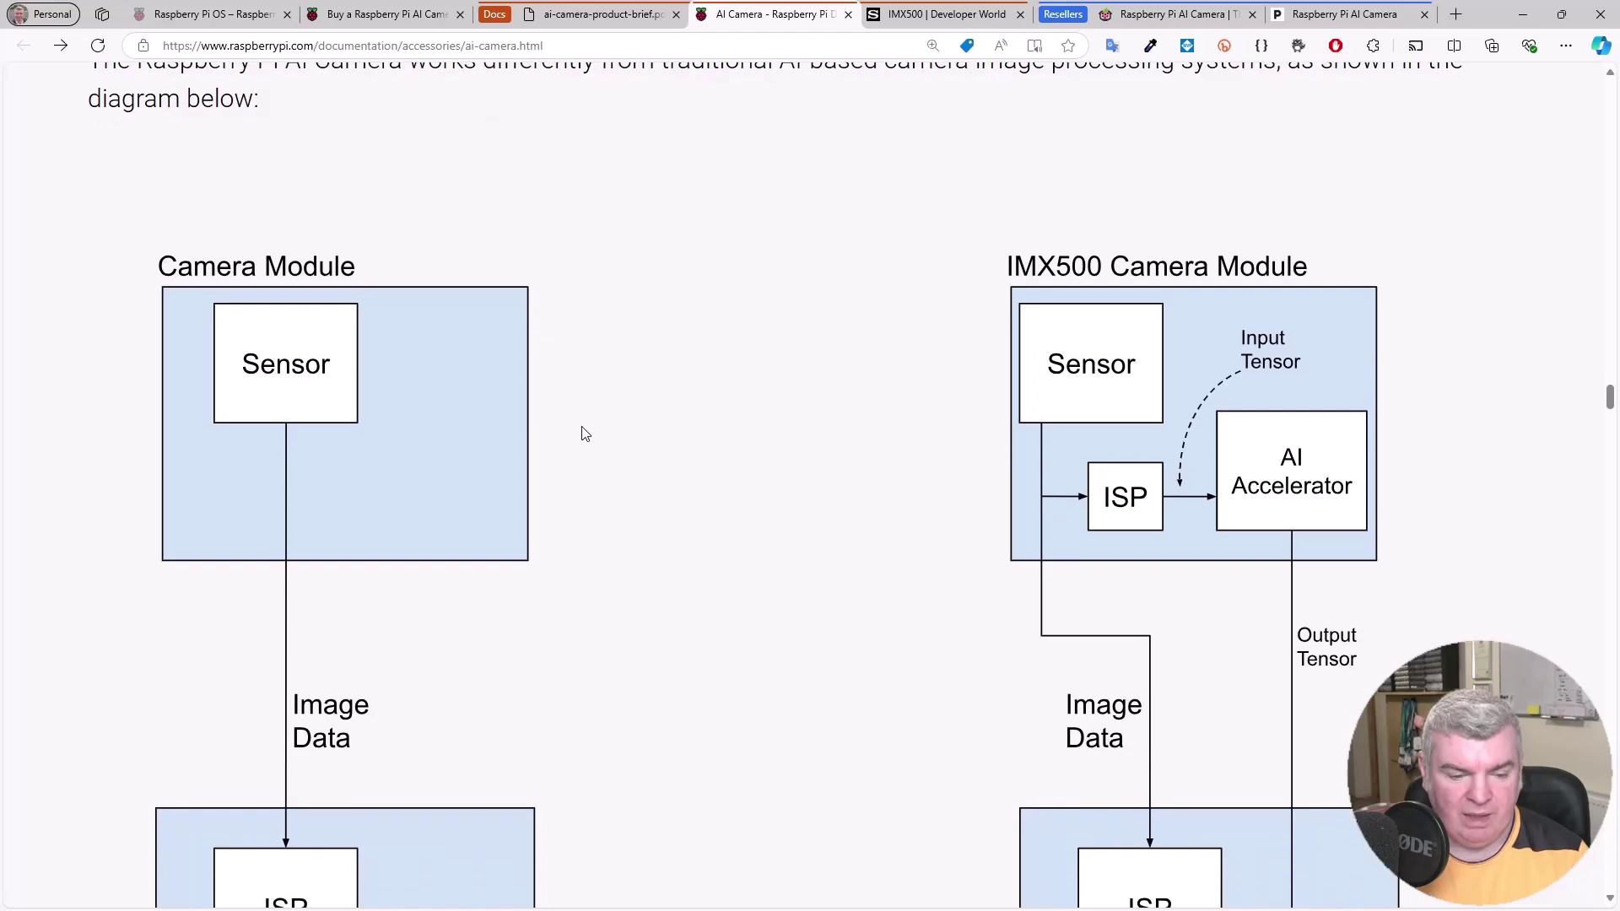
scroll(353, 418, "down", 1)
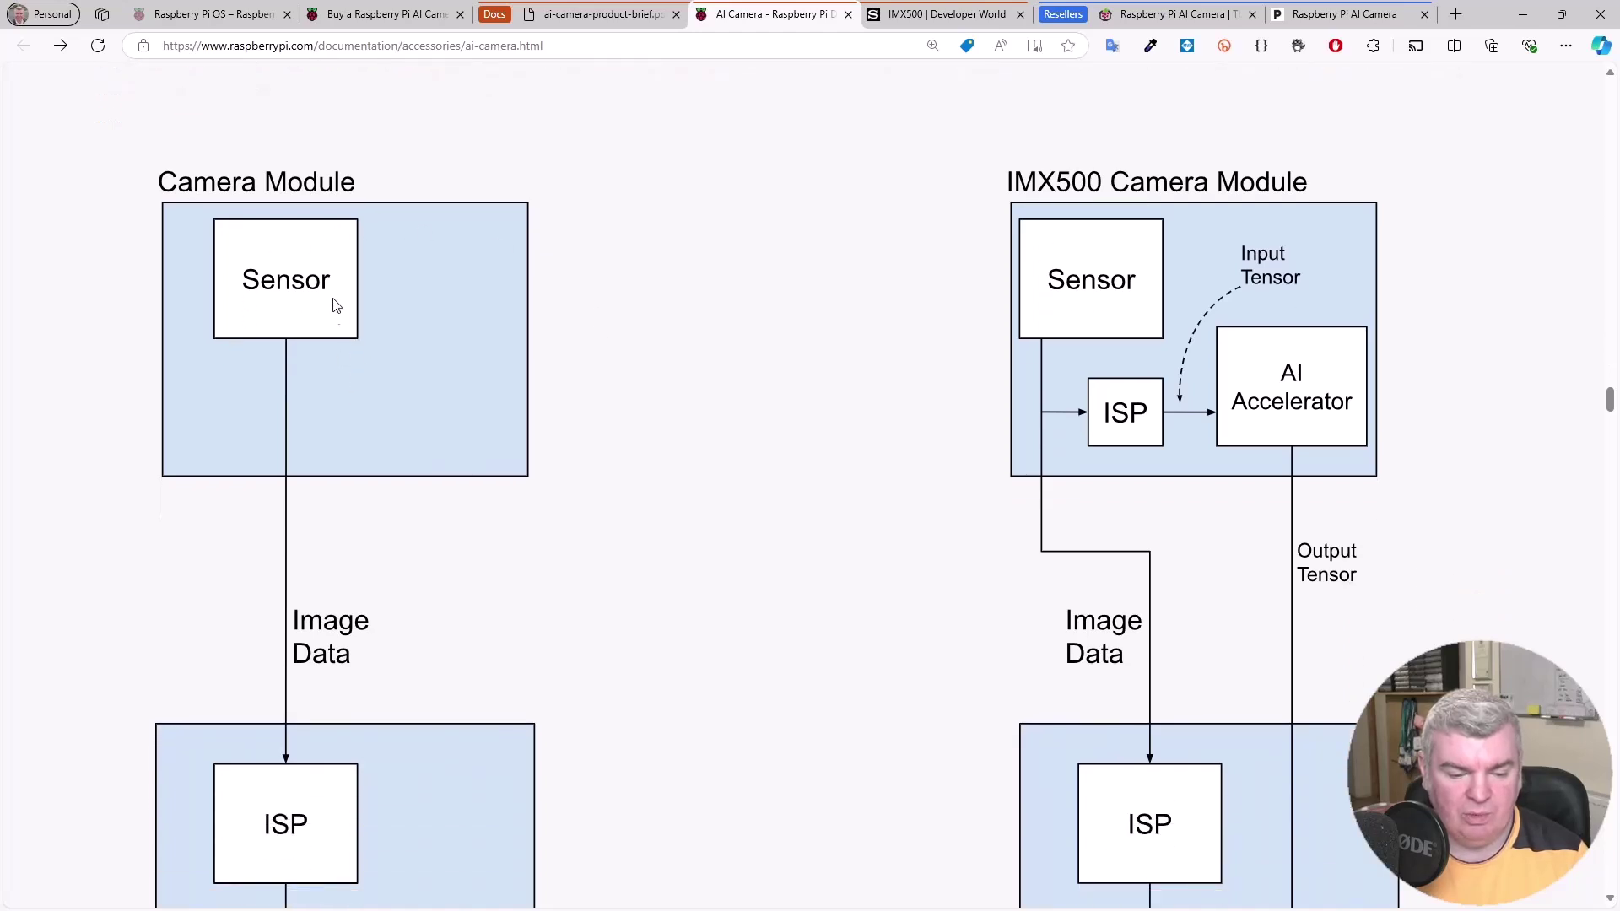
scroll(366, 624, "down", 3)
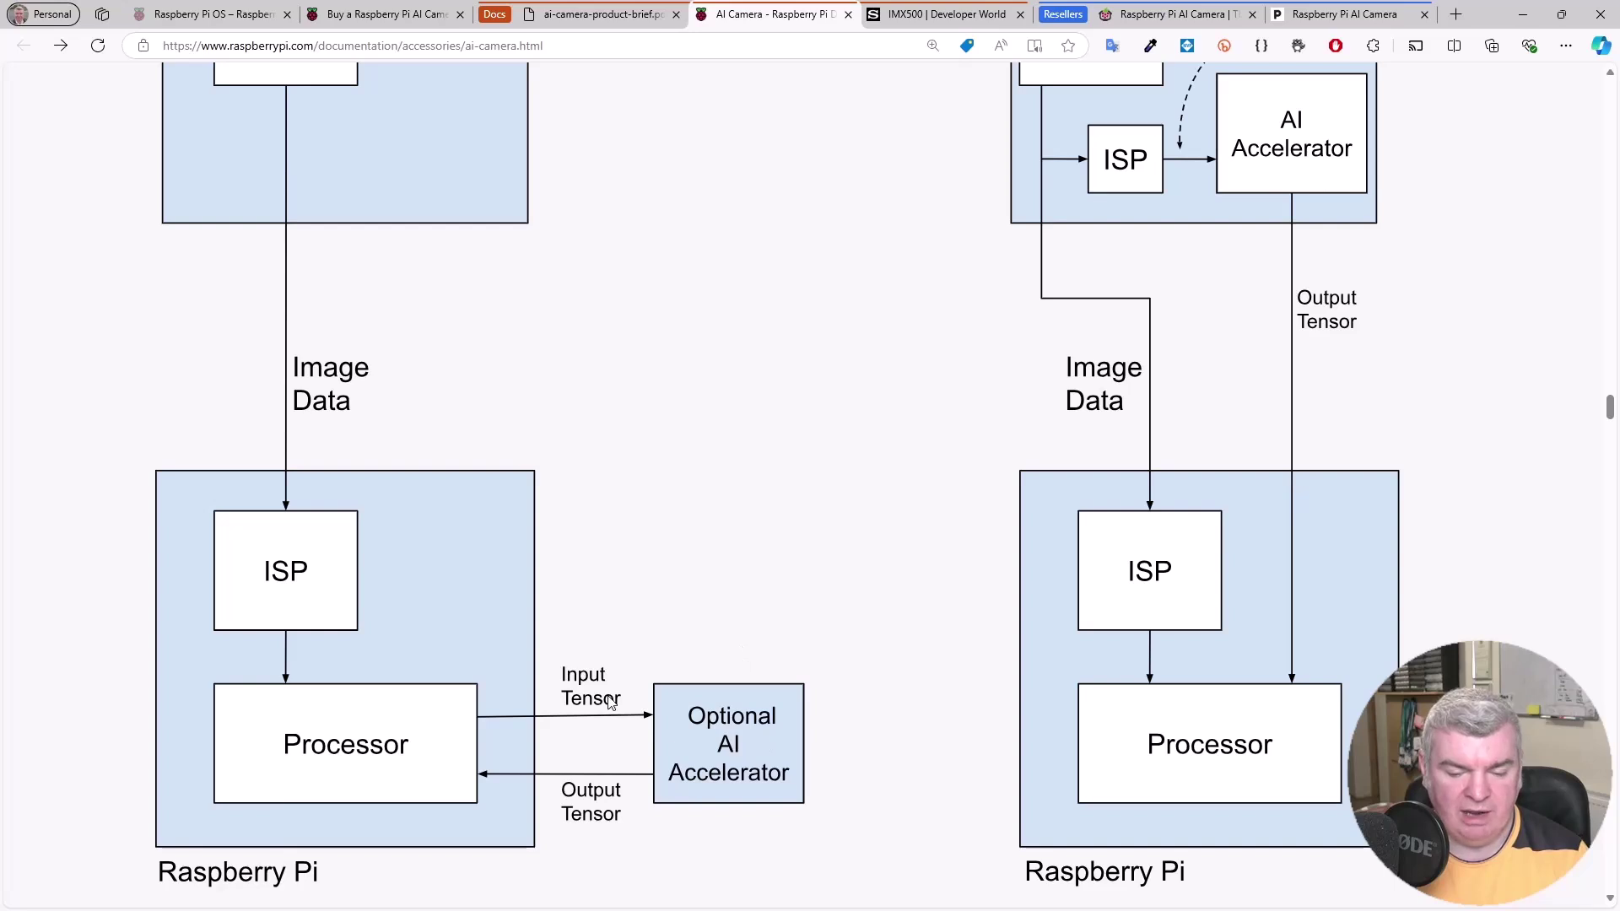
scroll(813, 616, "up", 2)
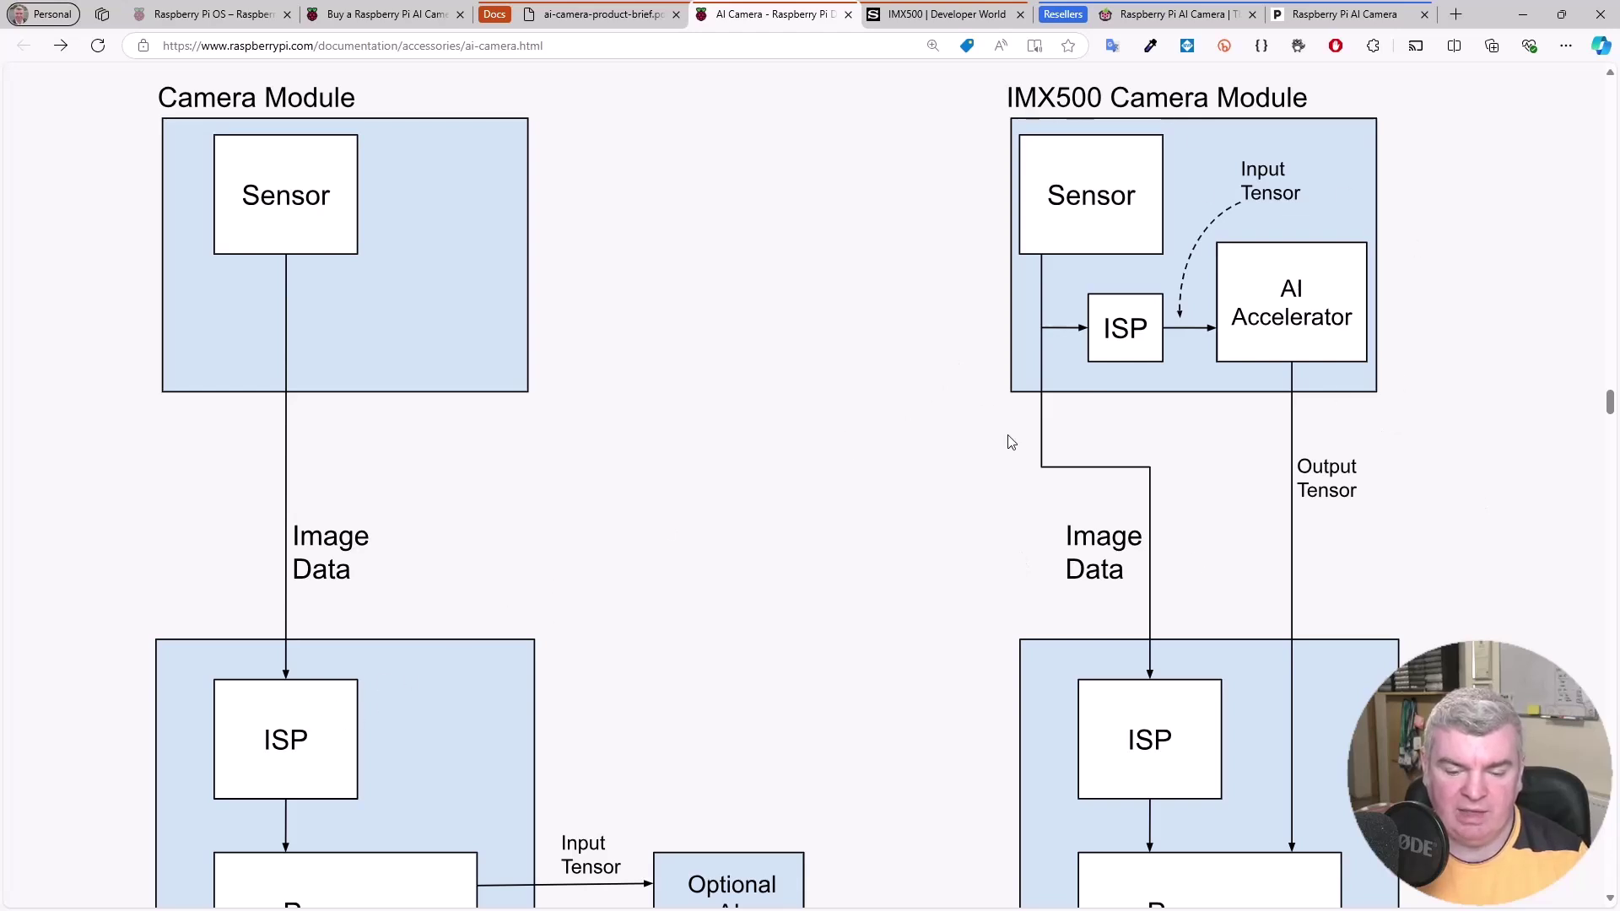
scroll(1470, 466, "down", 1)
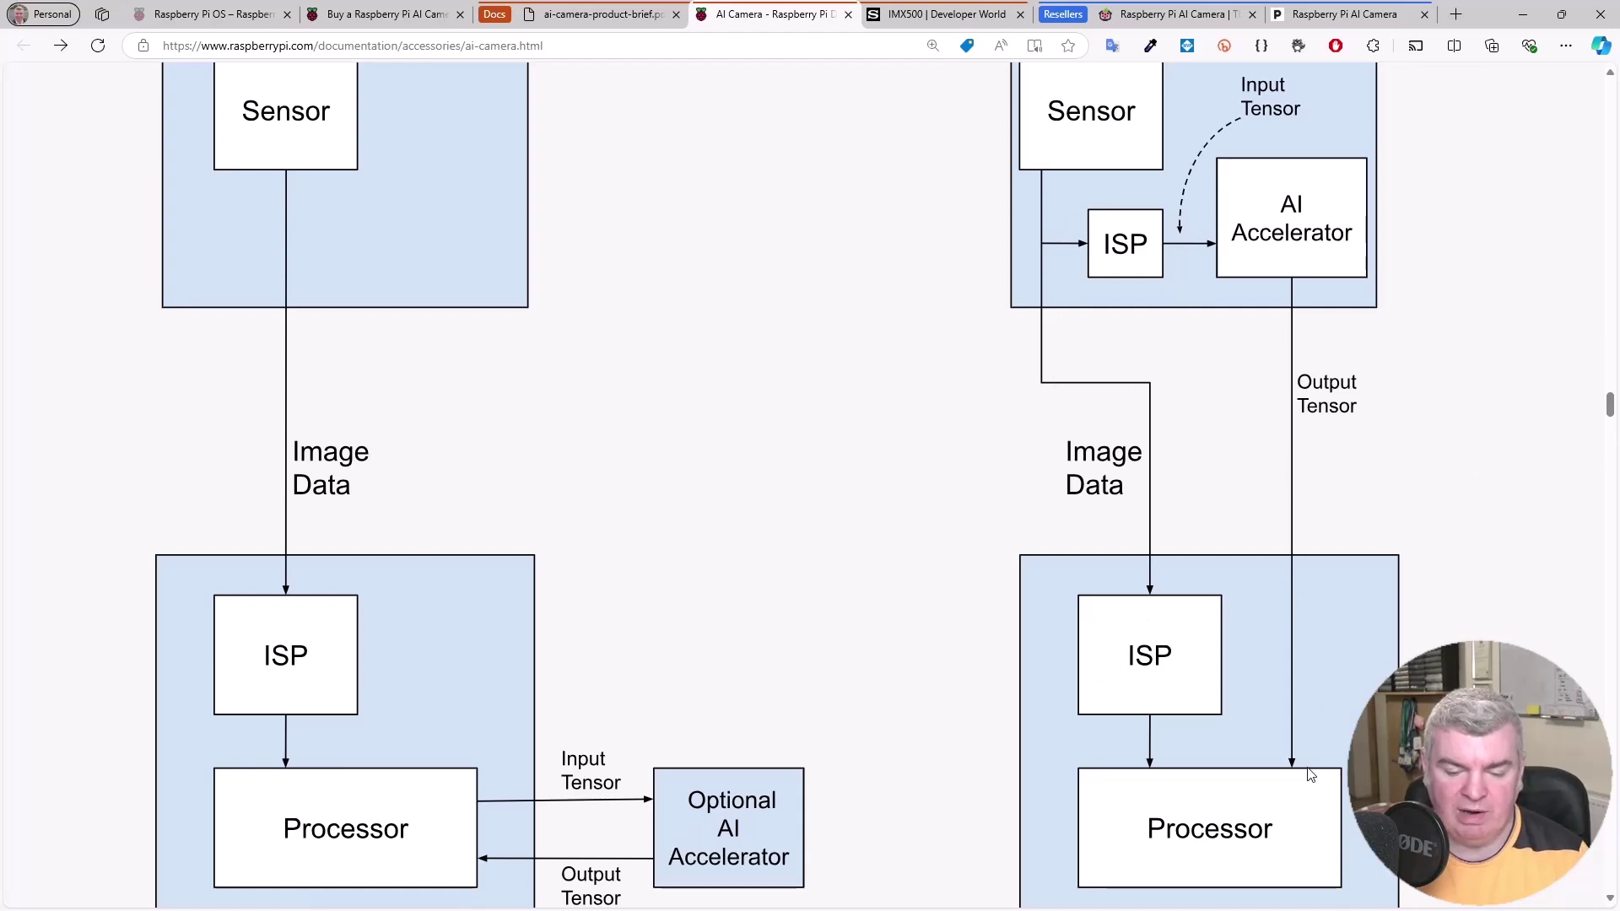
scroll(1311, 775, "down", 3)
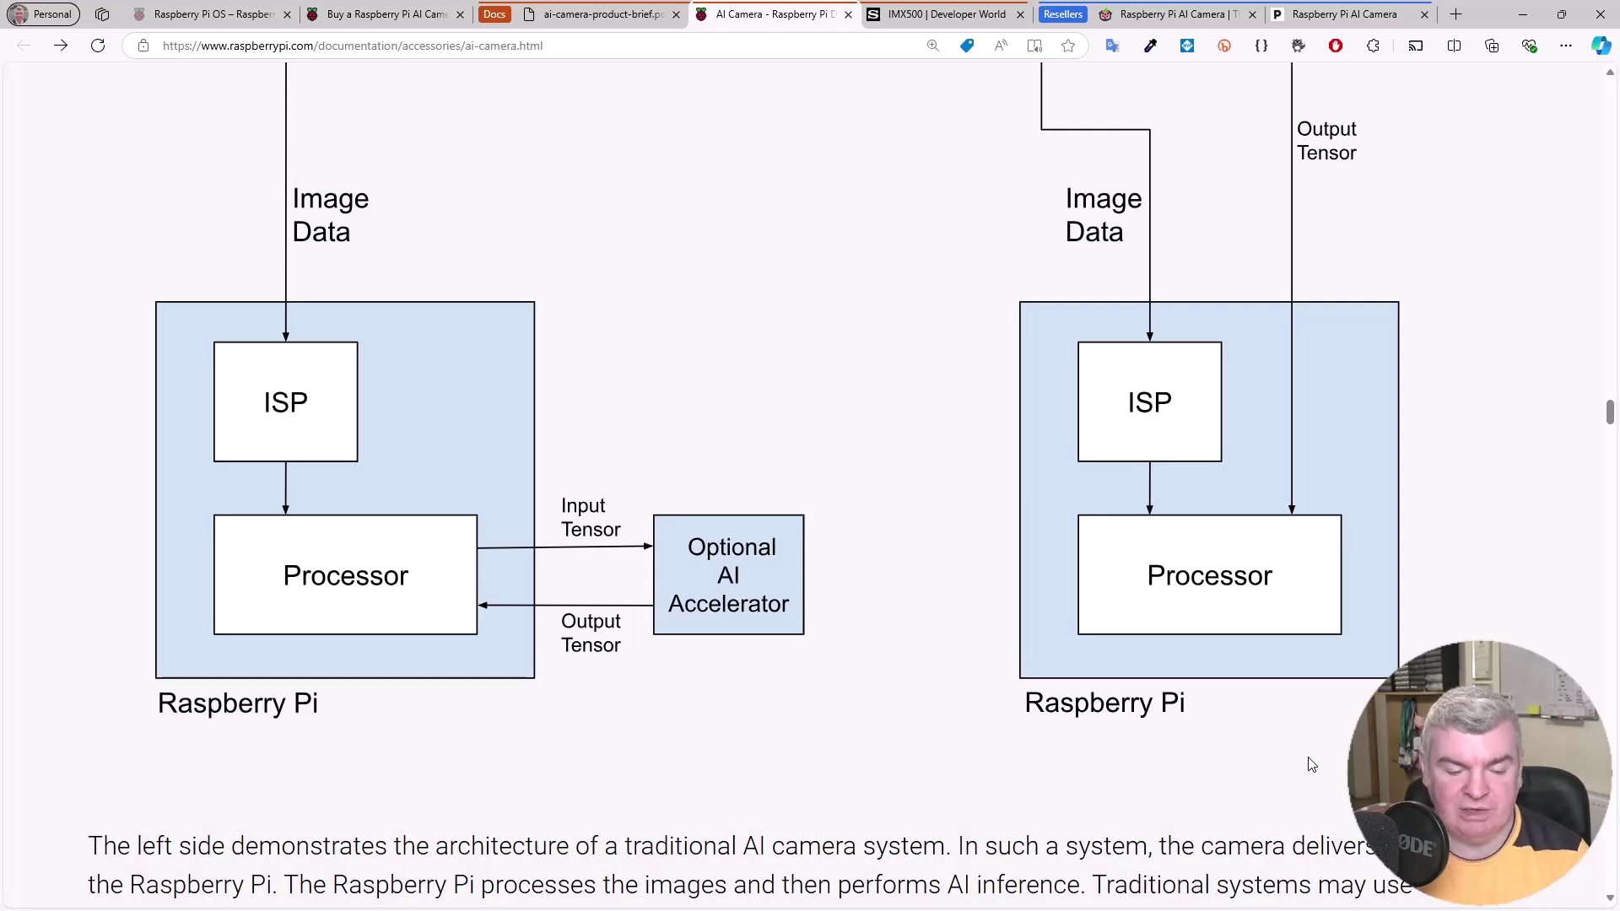
scroll(1311, 763, "down", 5)
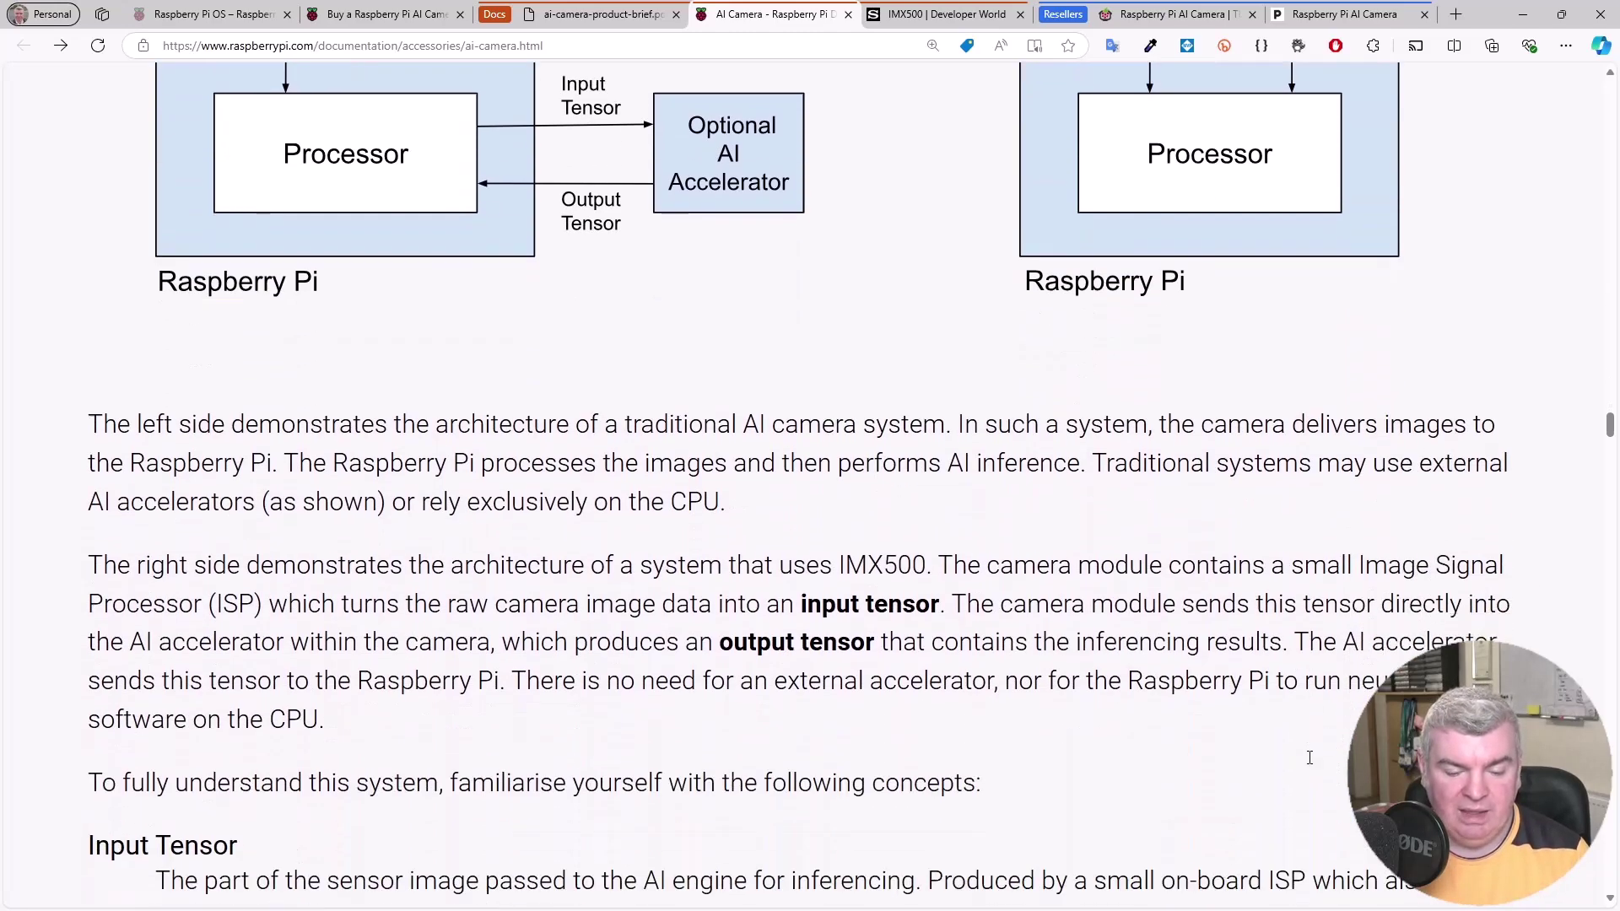
scroll(1309, 758, "down", 8)
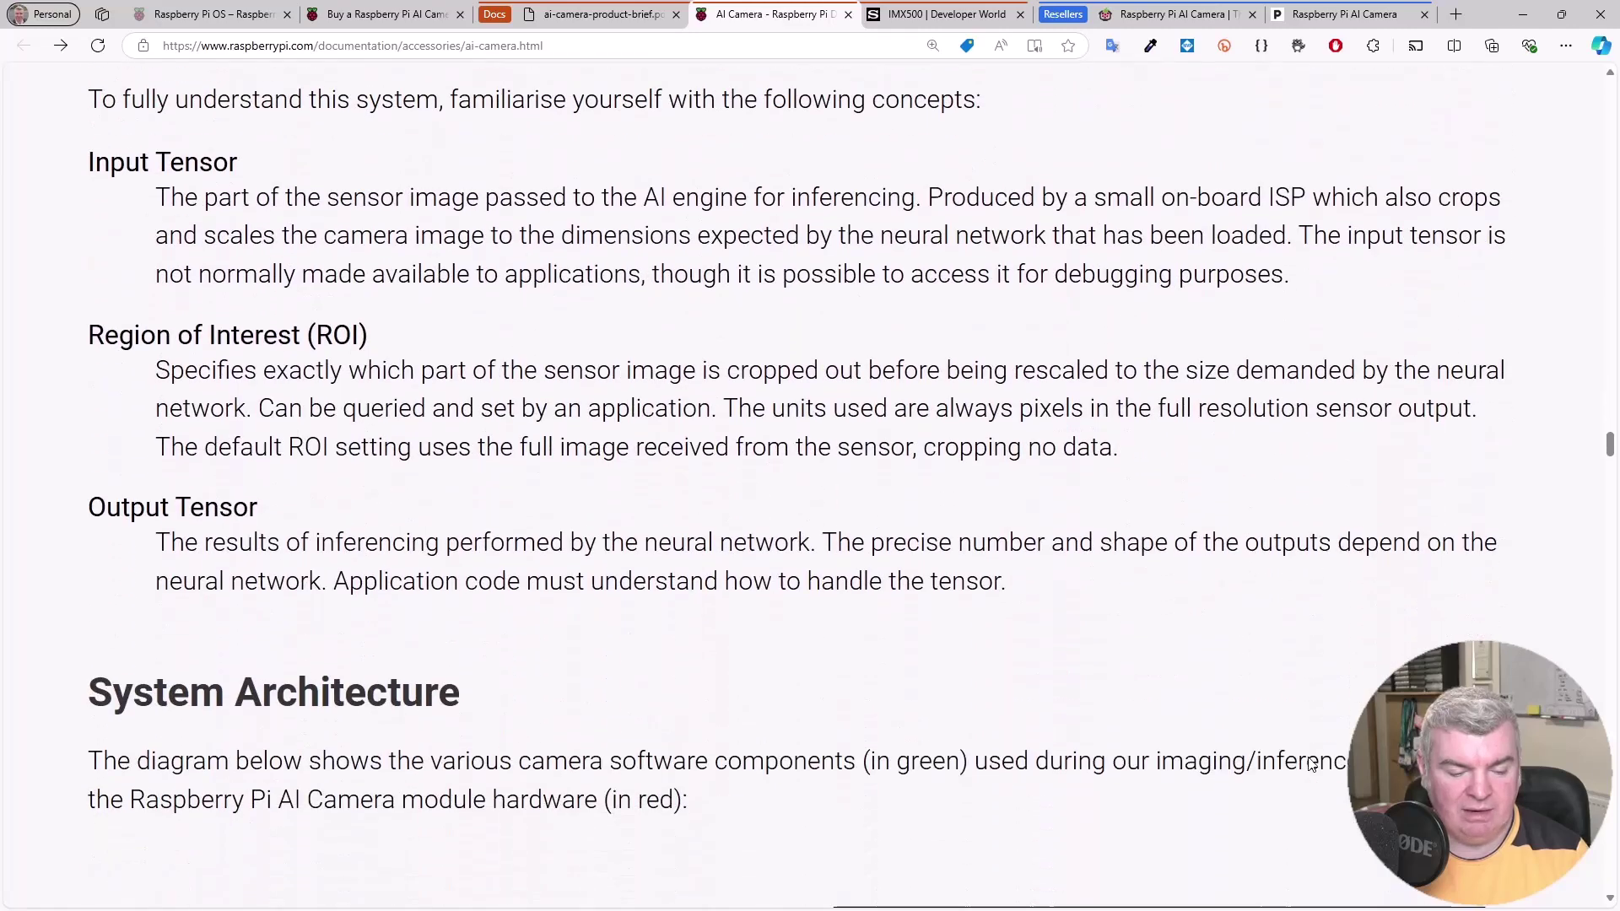
- Scroll past the architecture diagram and libcamera controls table to the rpicam-apps CnnOutputTensor Process() example
scroll(1311, 764, "down", 8)
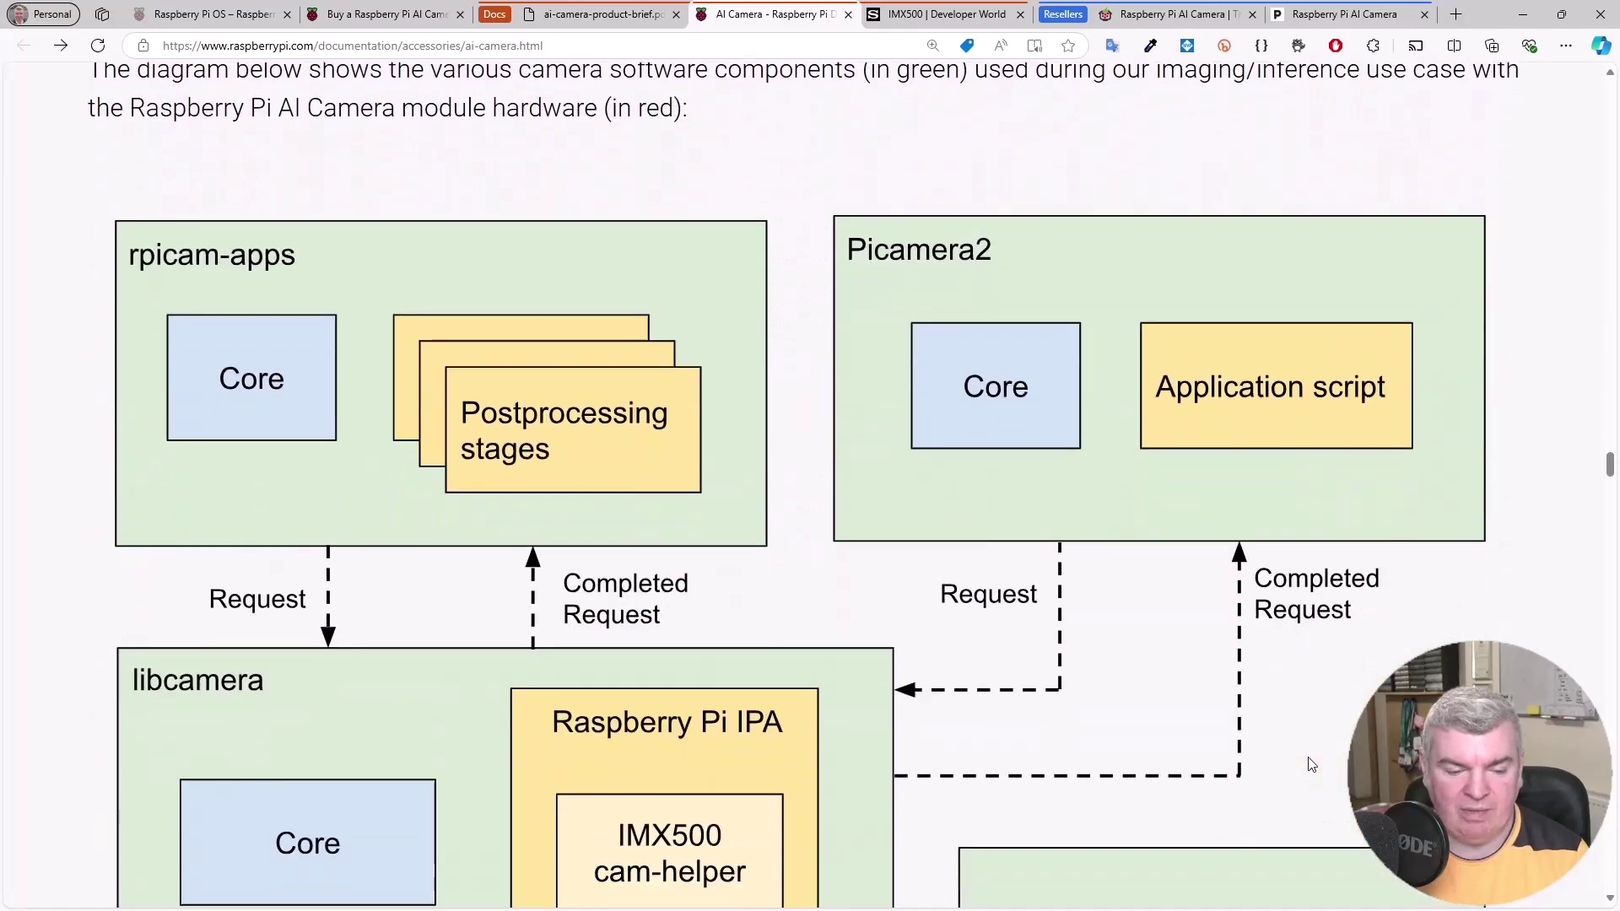
scroll(1310, 764, "down", 10)
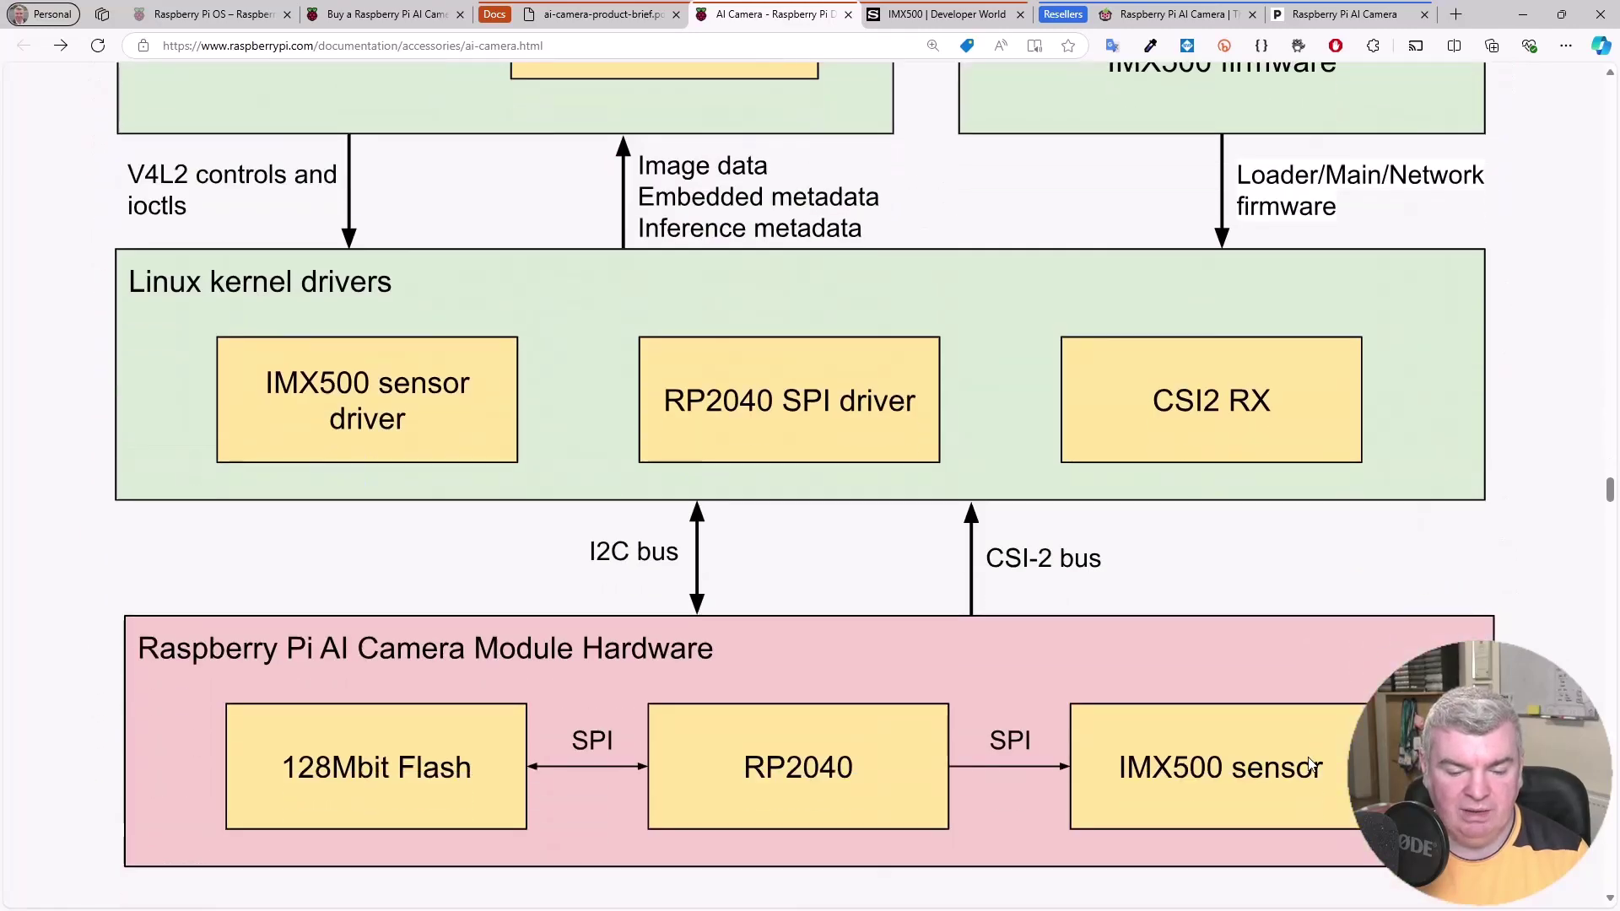
scroll(1311, 764, "down", 5)
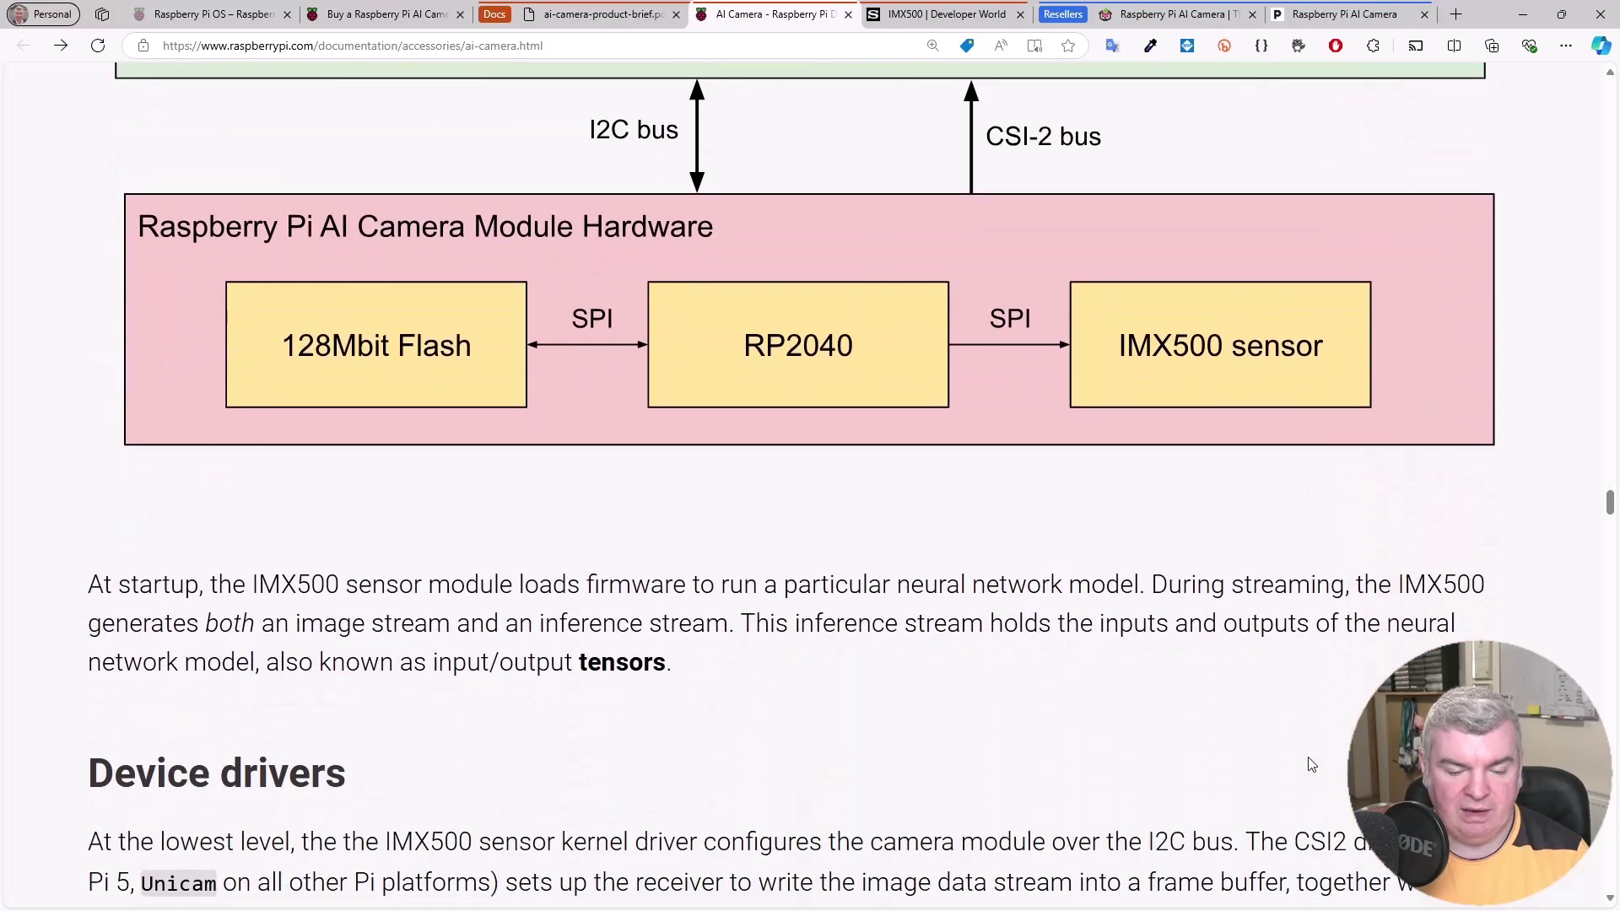
scroll(1310, 764, "down", 1)
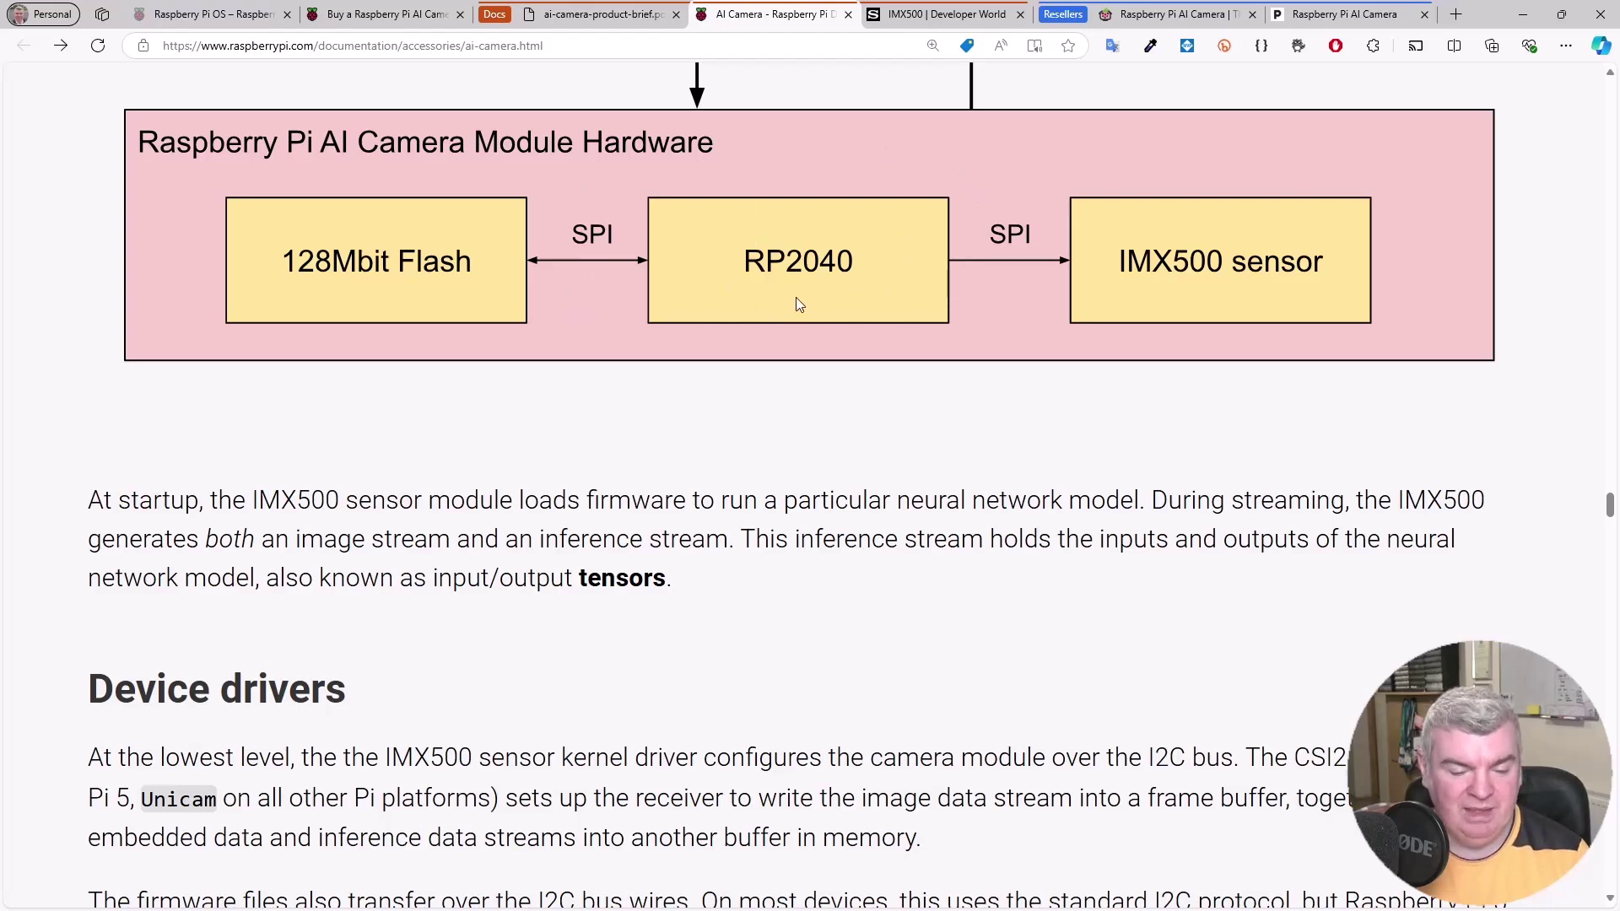
scroll(799, 304, "down", 4)
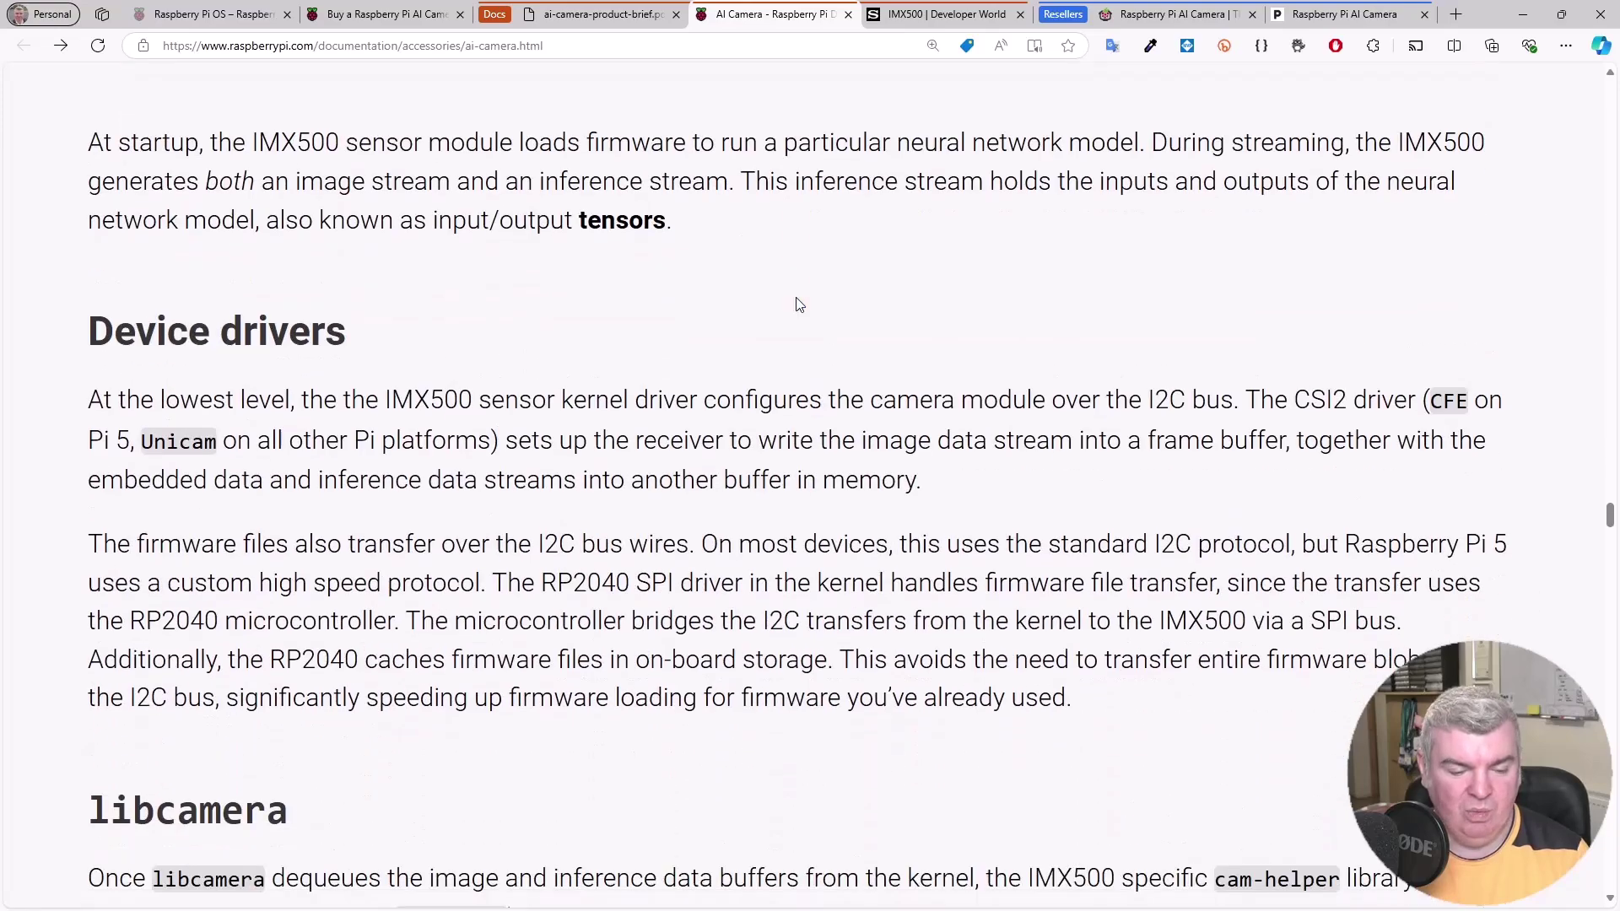
scroll(799, 304, "down", 8)
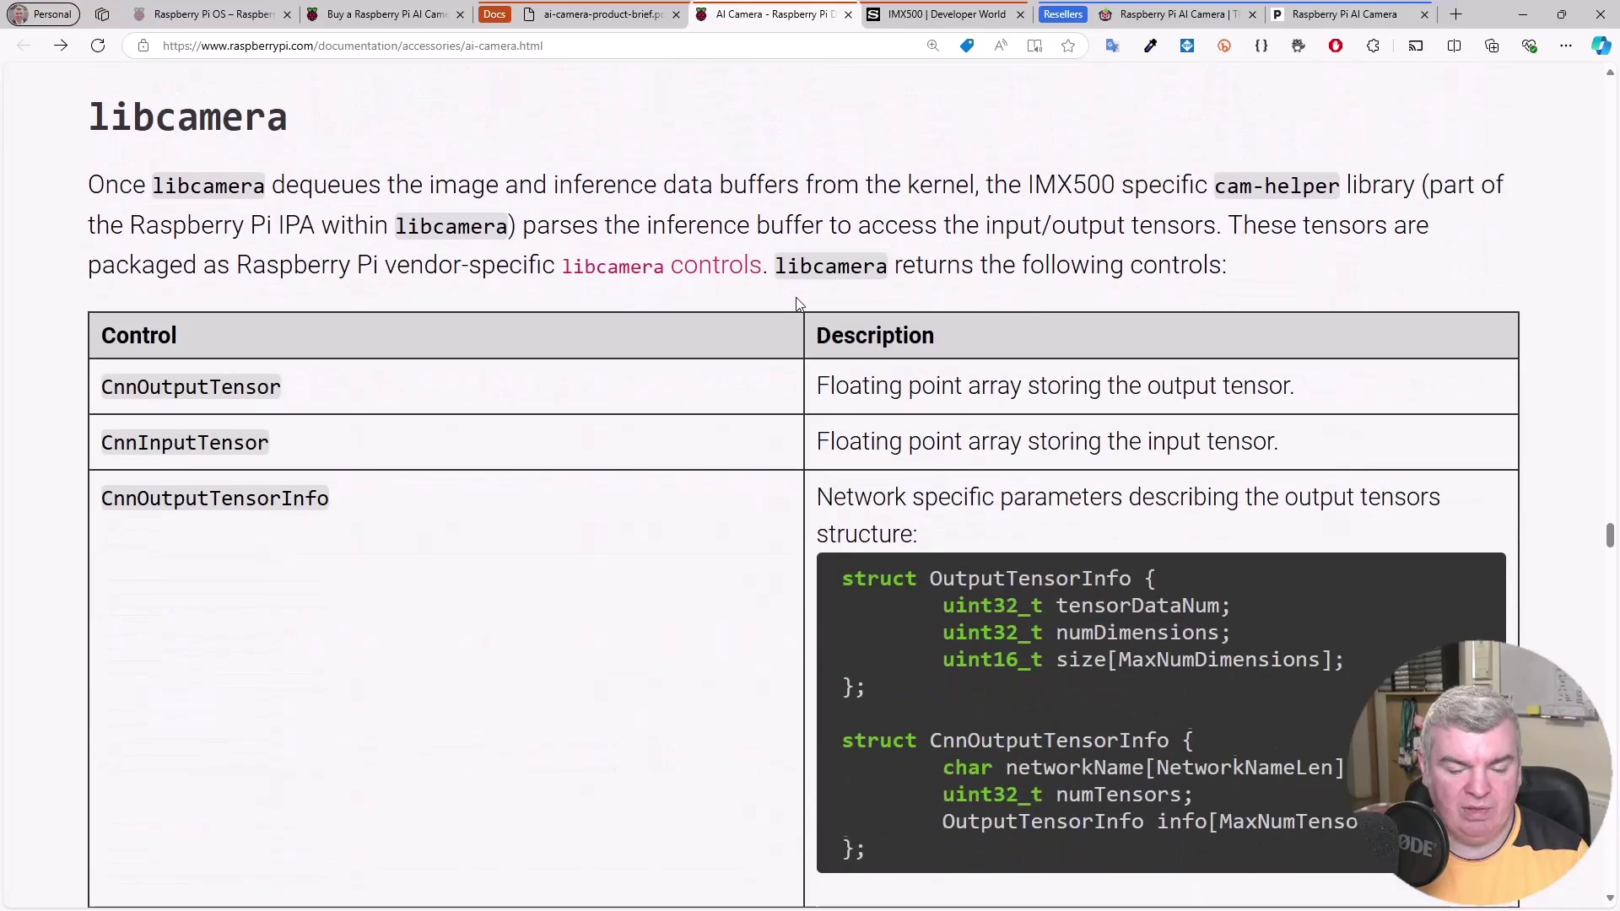
scroll(799, 303, "down", 1)
scroll(799, 304, "down", 9)
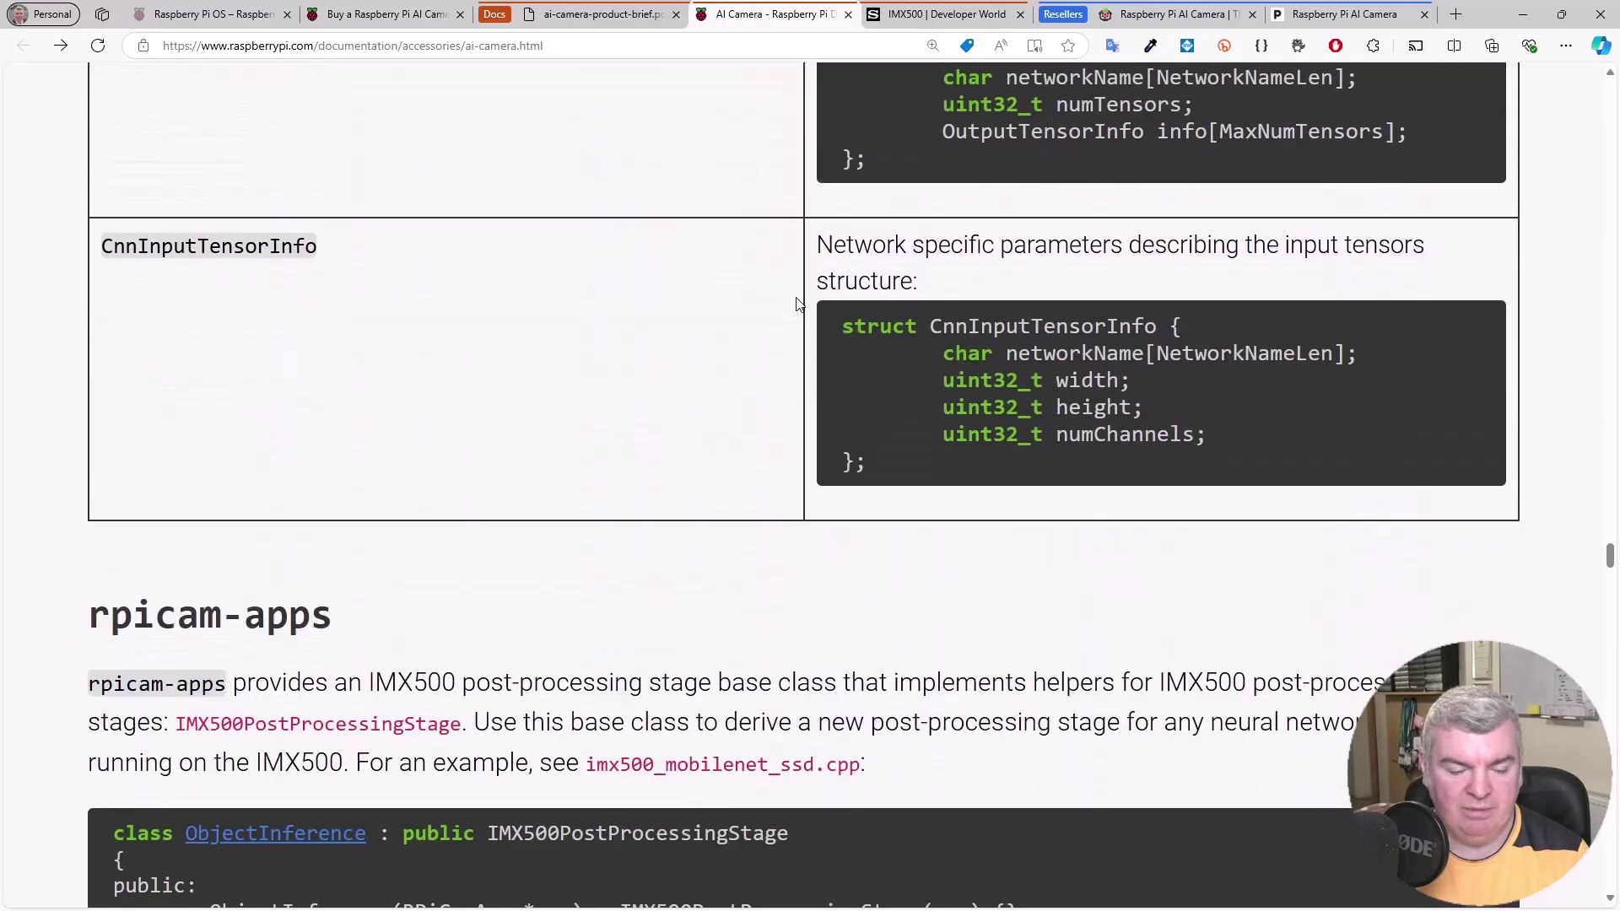
scroll(799, 303, "down", 17)
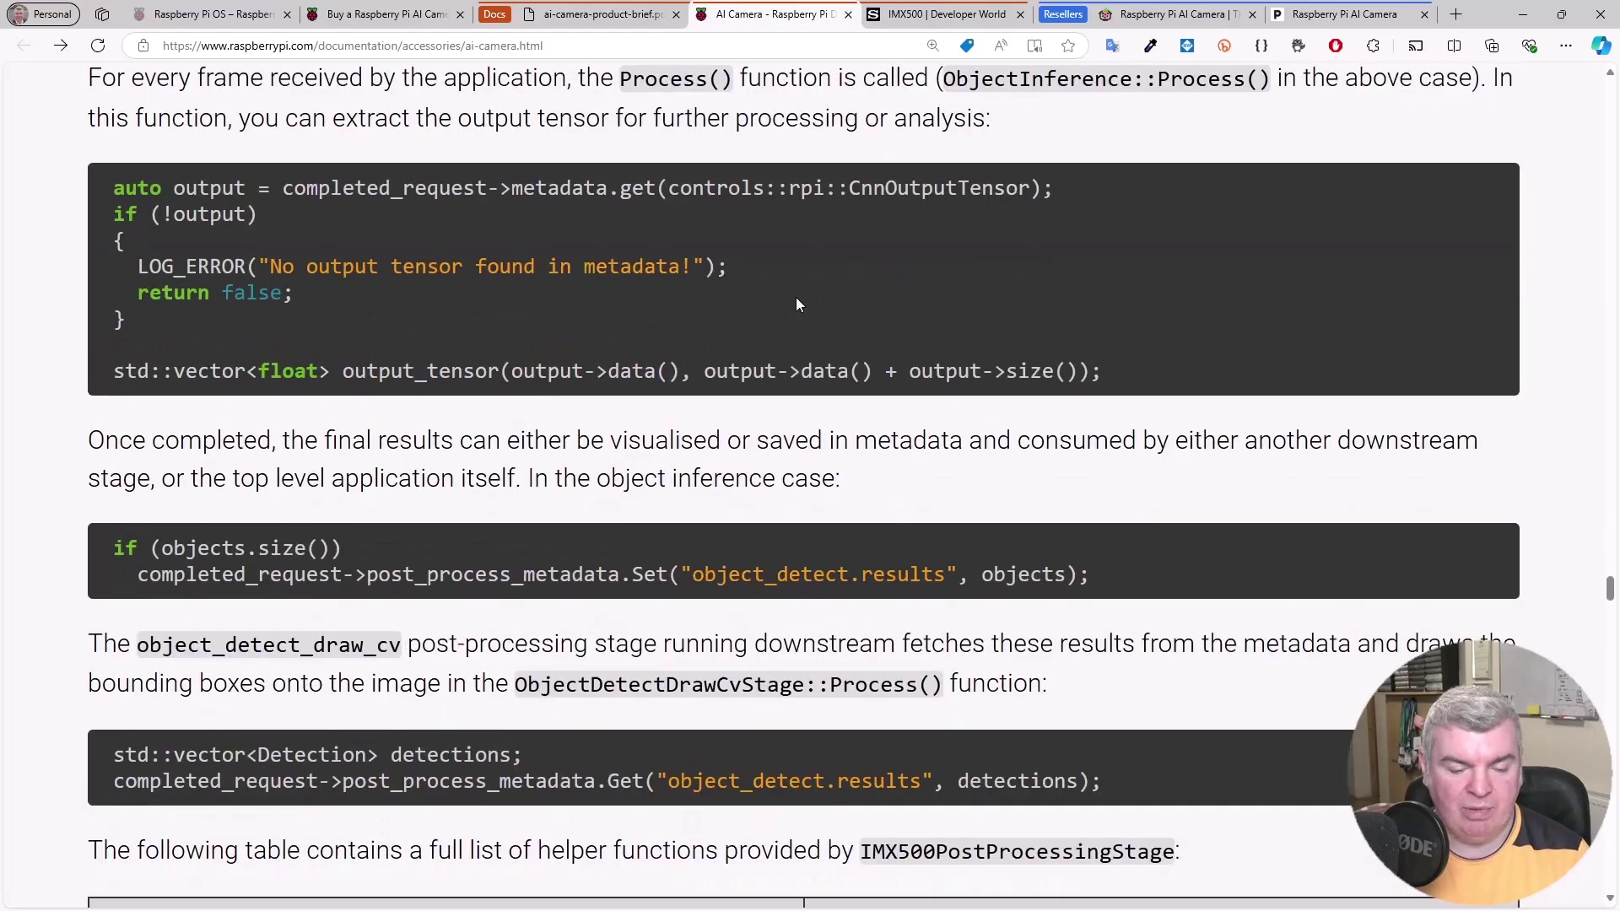
scroll(796, 302, "down", 3)
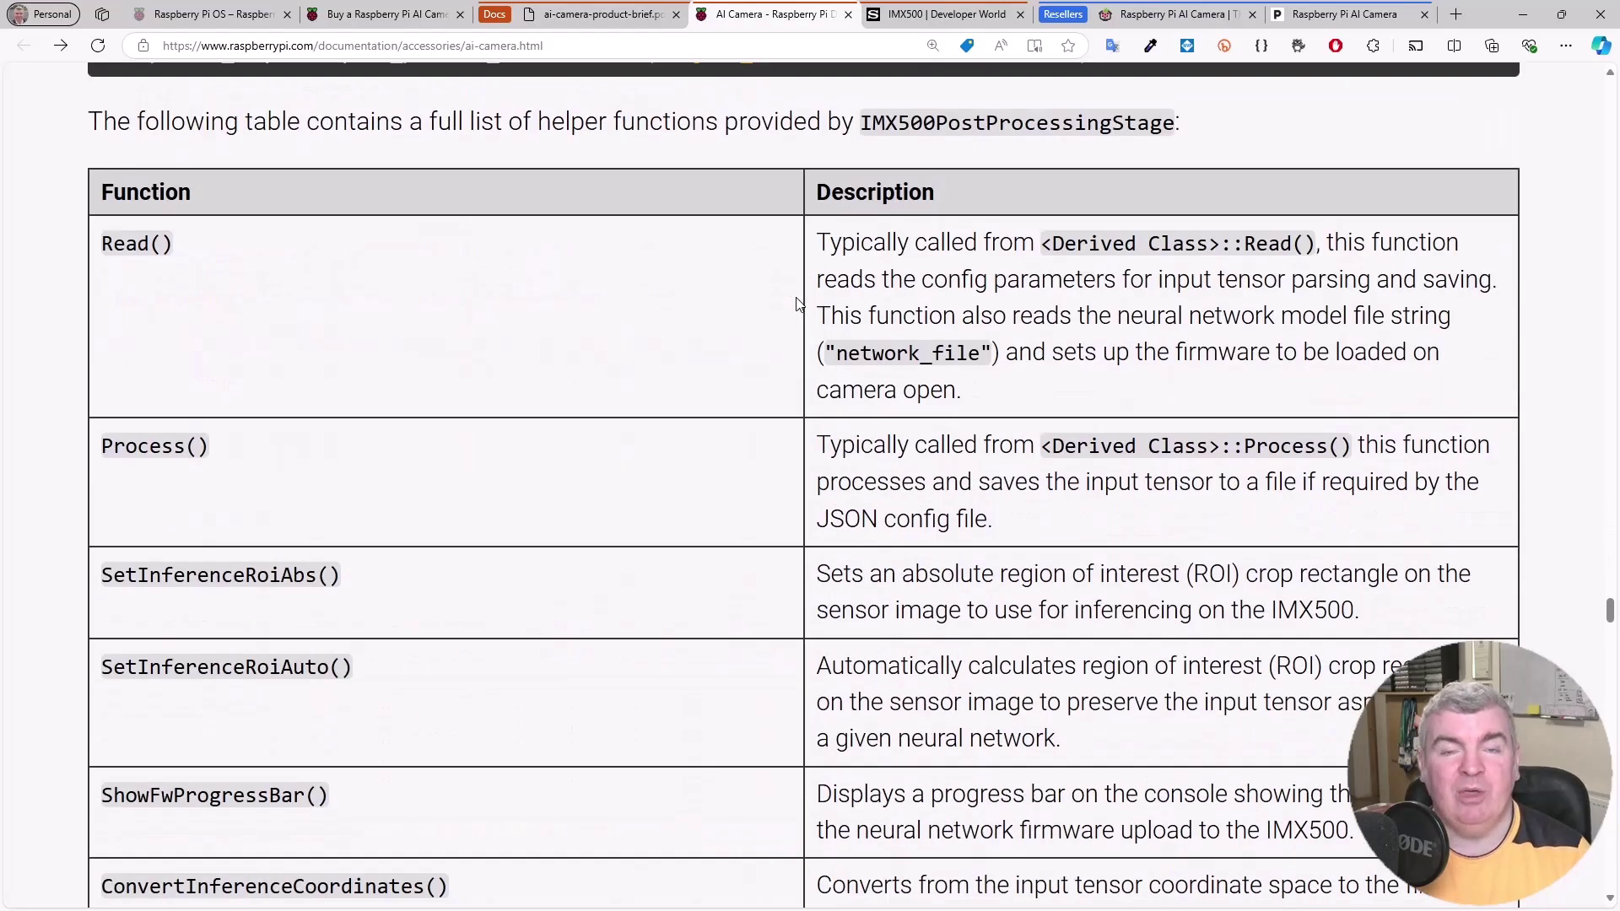